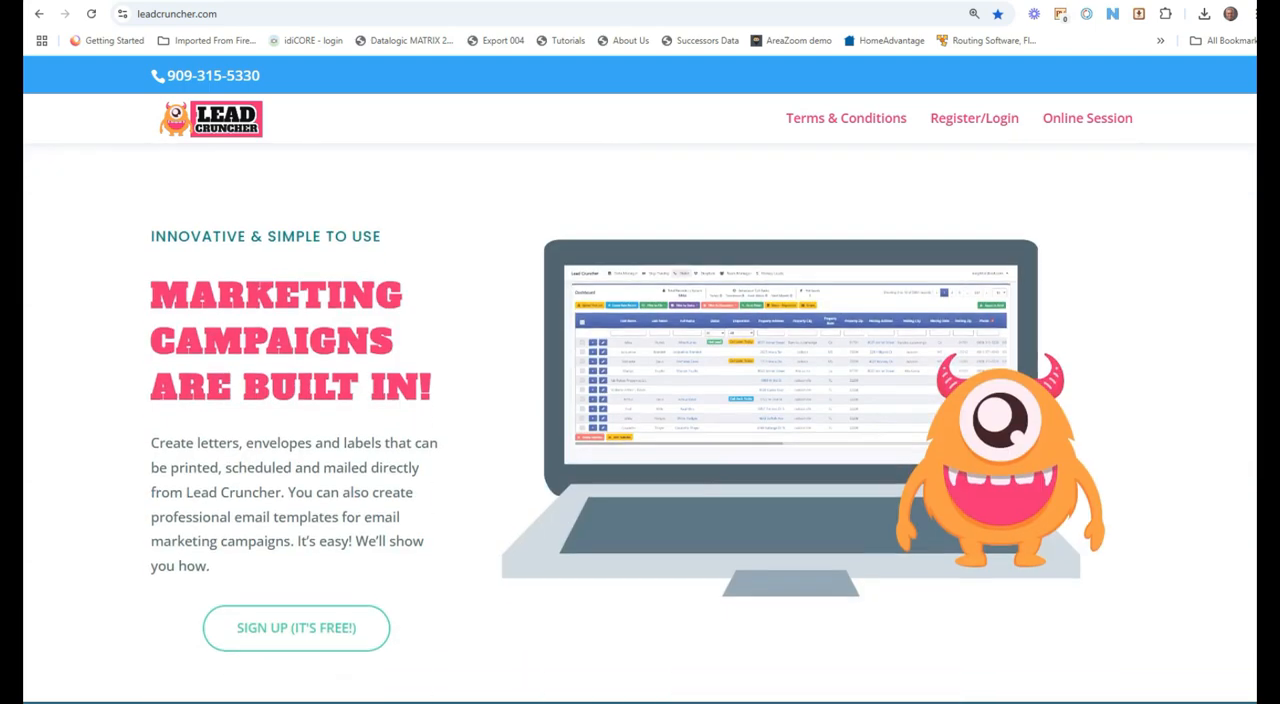
# Step: View a sample property tax bill image from the tax bill sample search results
pyautogui.scroll(1, 640, 420)
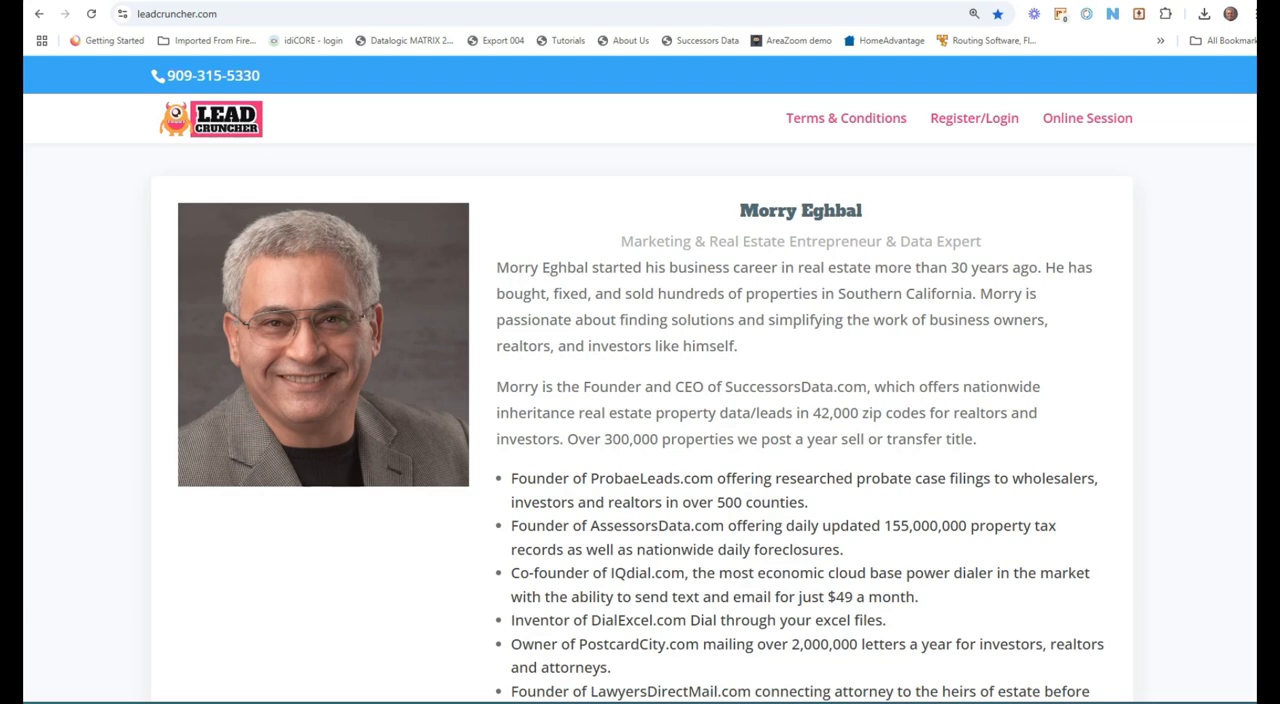
pyautogui.click(632, 3)
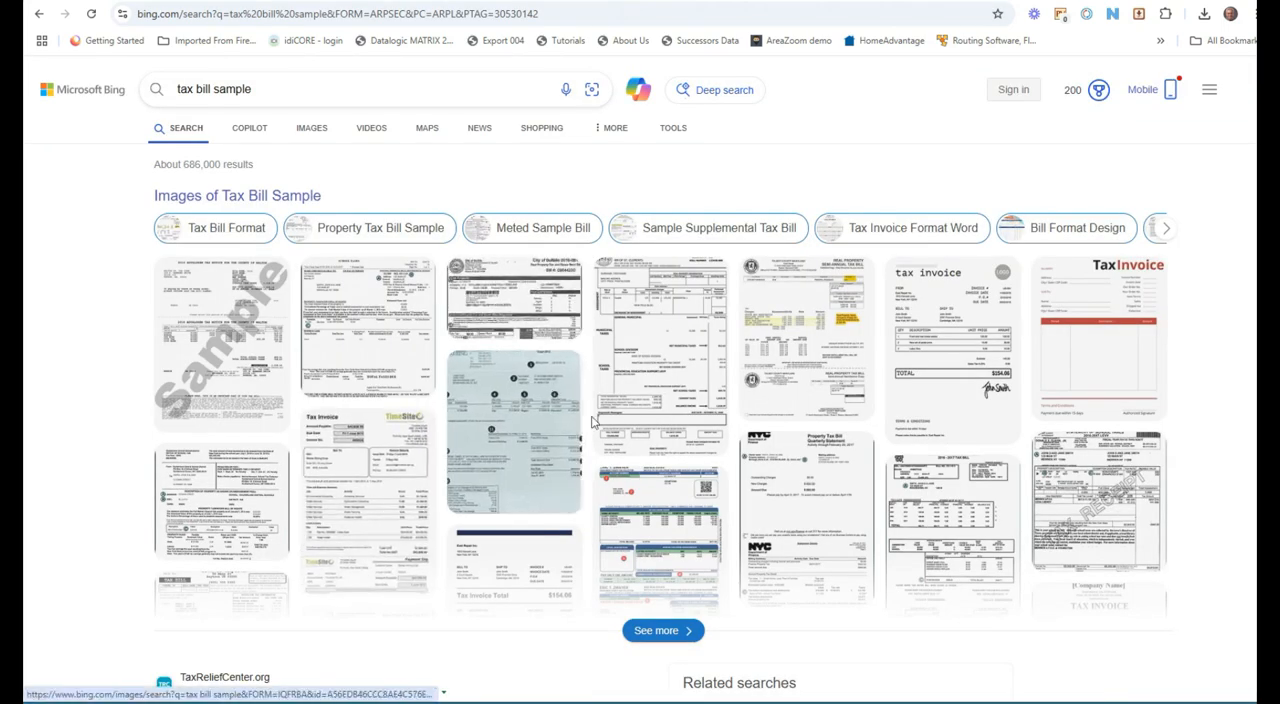
pyautogui.click(240, 363)
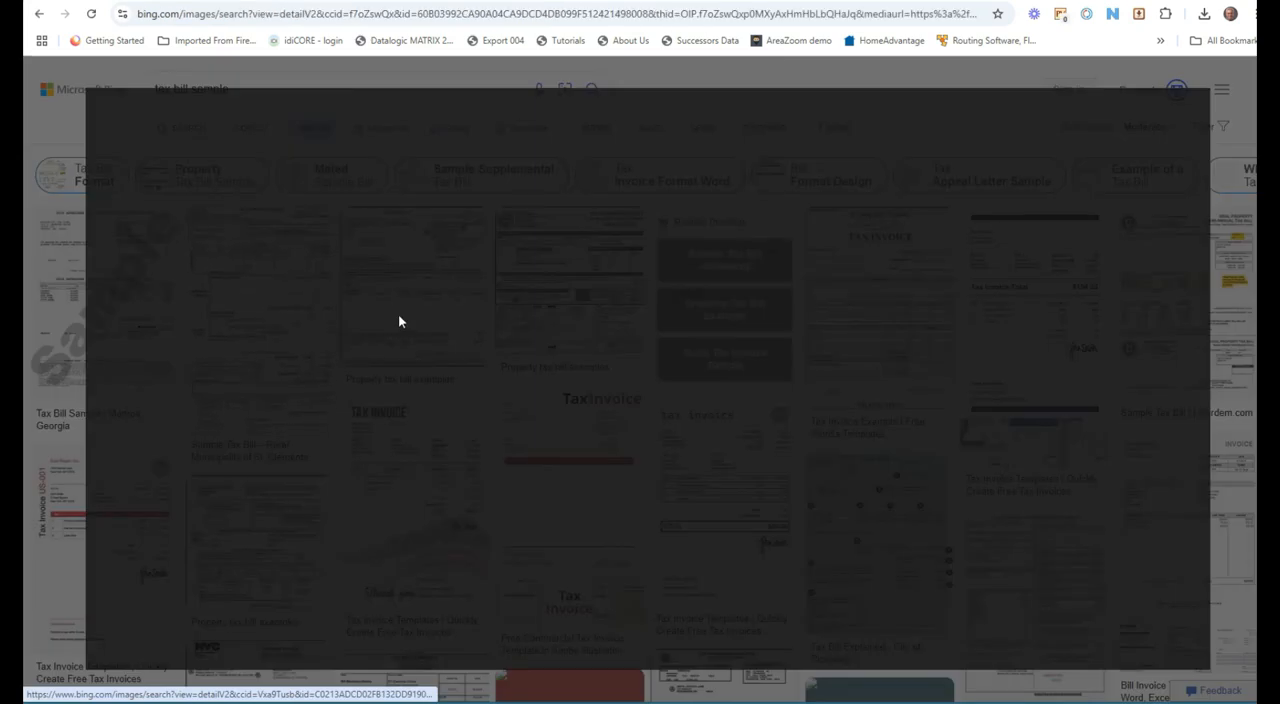
pyautogui.click(489, 317)
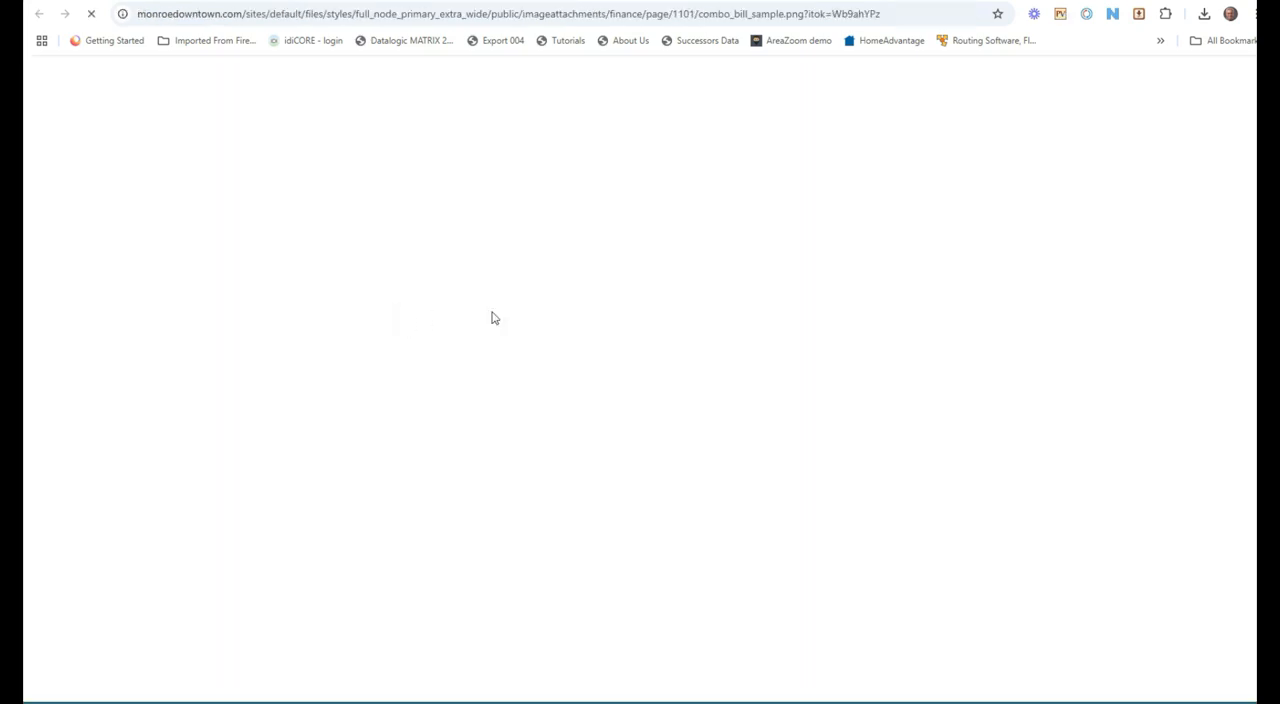
pyautogui.click(613, 1)
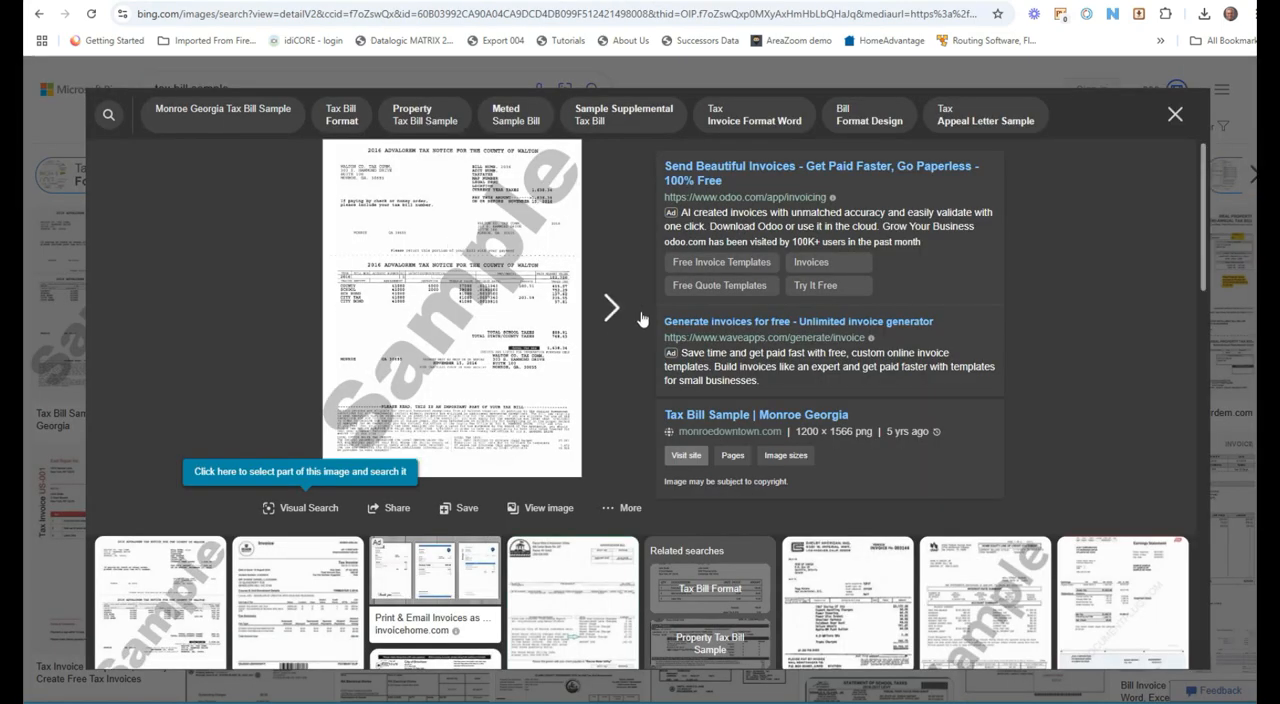
pyautogui.click(1176, 116)
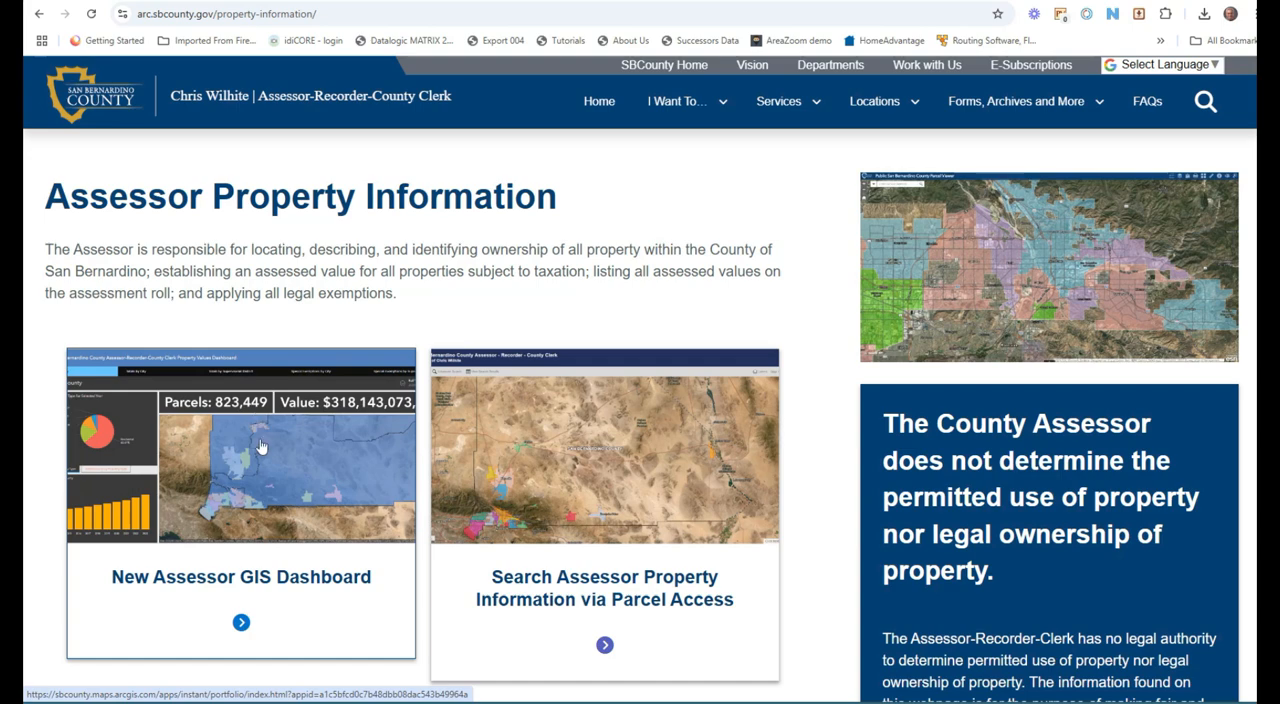
pyautogui.scroll(-5, 268, 516)
pyautogui.scroll(-7, 268, 516)
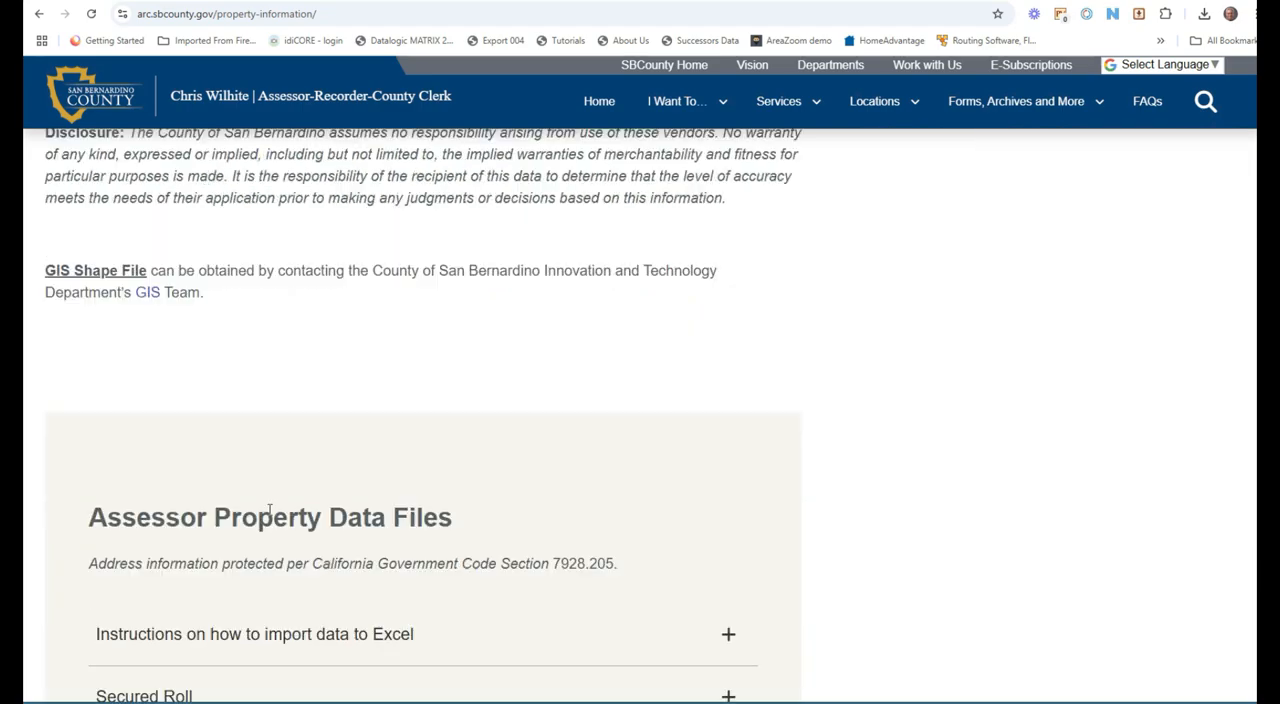
pyautogui.scroll(8, 271, 514)
pyautogui.scroll(4, 269, 511)
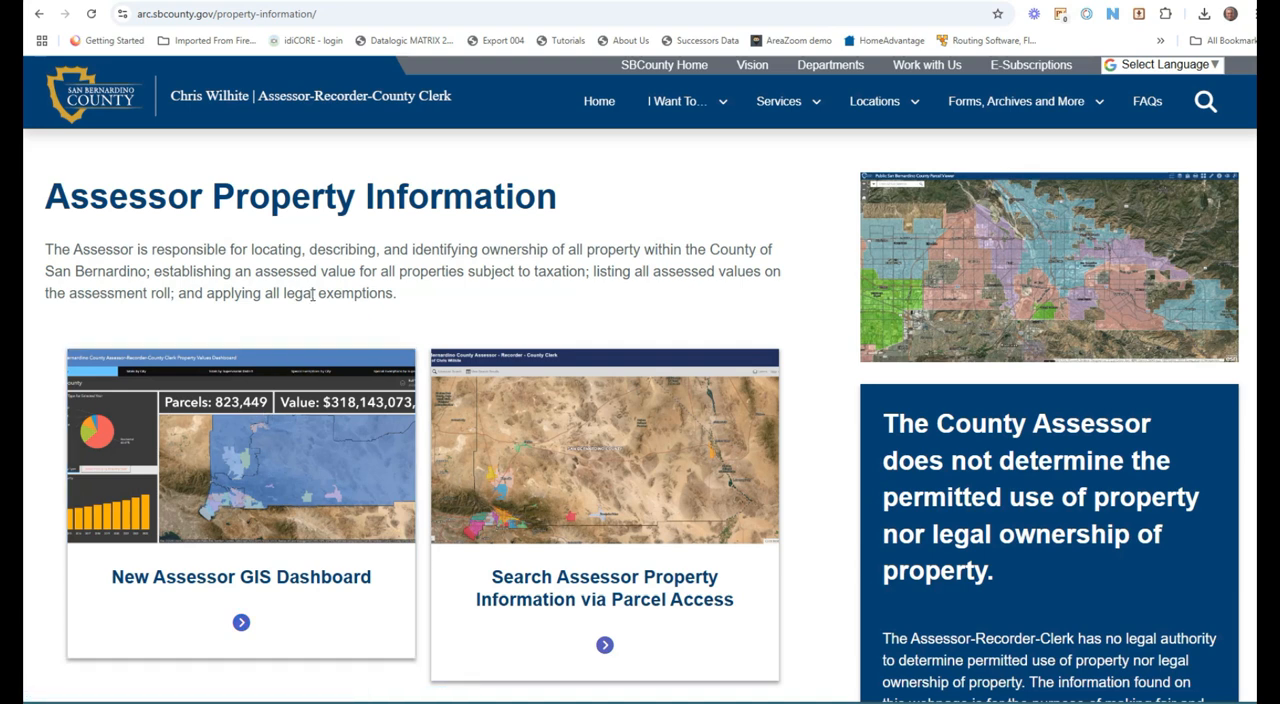
# Step: Search the web for how many counties are in the u.s
pyautogui.click(356, 12)
pyautogui.write('how many coun')
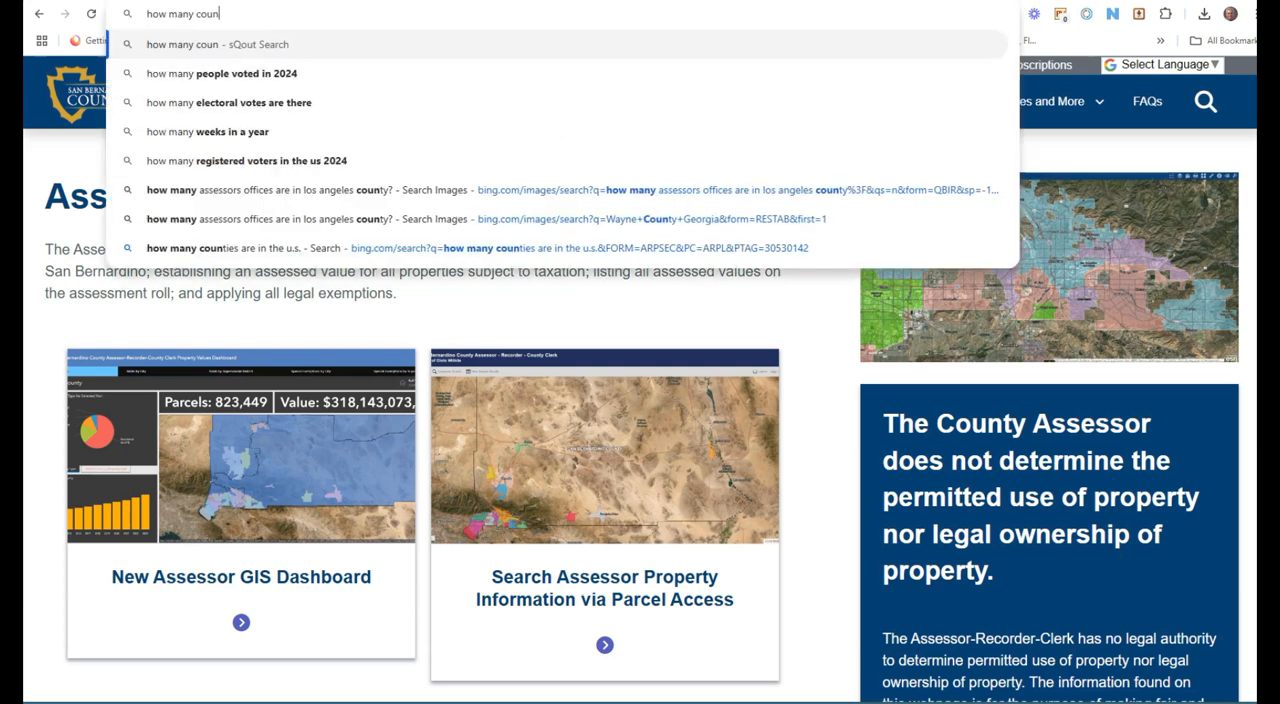
pyautogui.write('ties are in the u.s.')
pyautogui.press('Return')
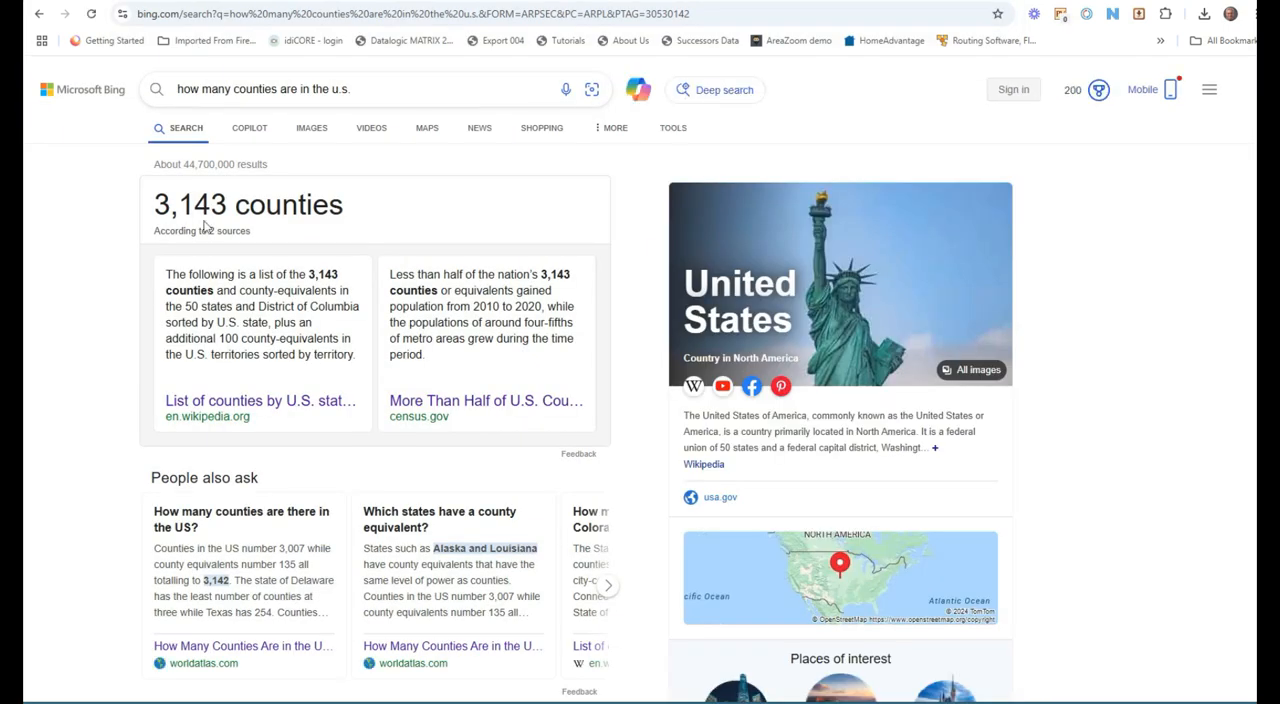
# Step: Search the web for how many assessors offices are in the u.s
pyautogui.click(362, 87)
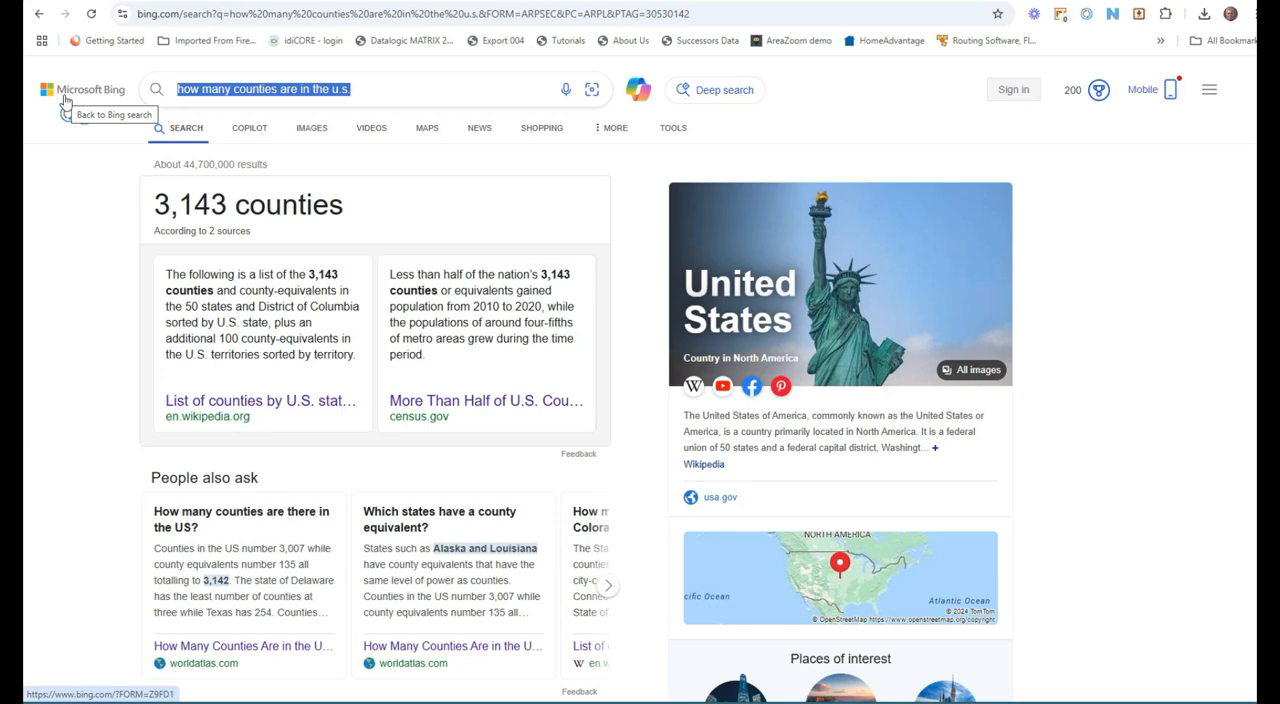
pyautogui.write('how many asse')
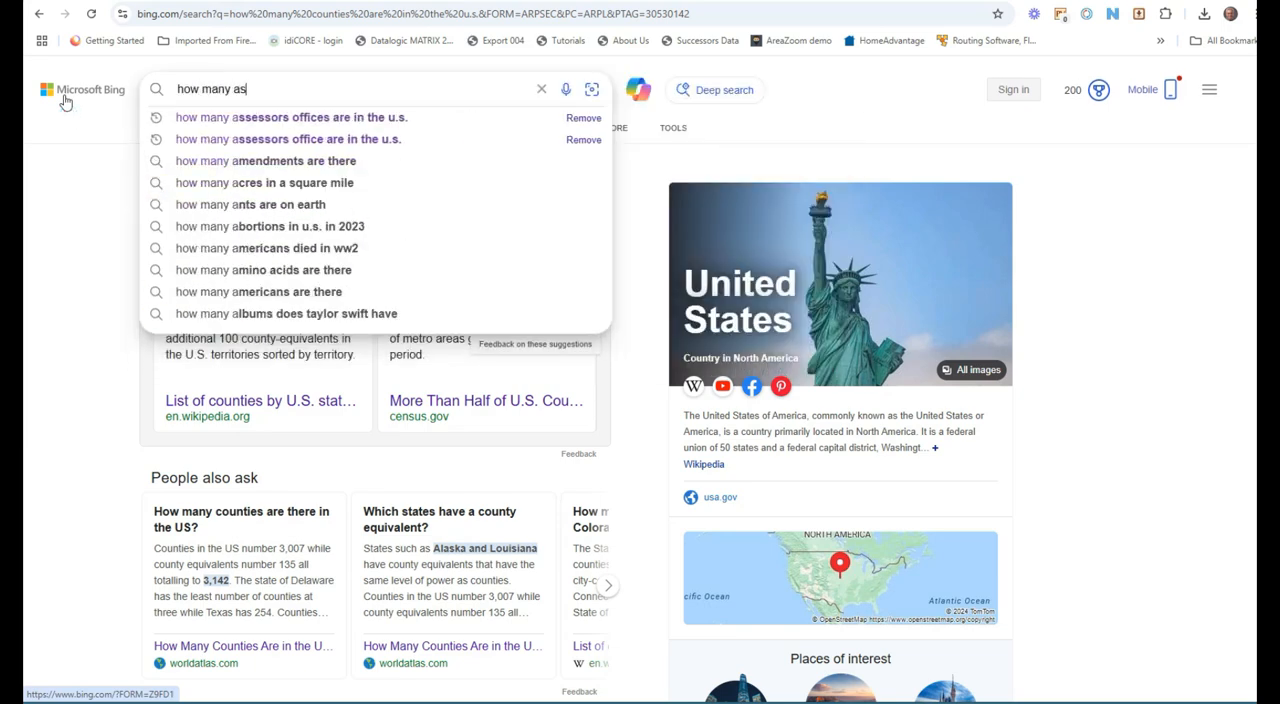
pyautogui.write('ss')
pyautogui.press('Down')
pyautogui.press('Return')
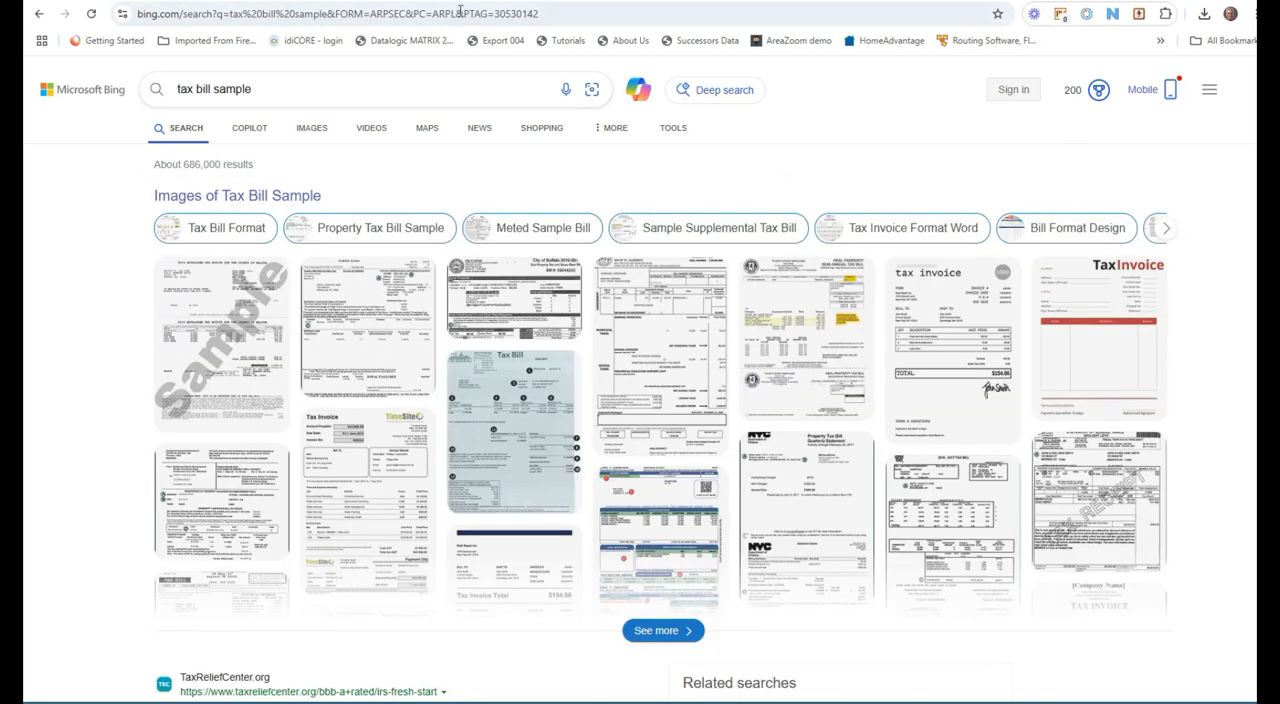
# Step: In Lead Cruncher's Assessors Data, filter the state list for ca and select California
pyautogui.click(458, 13)
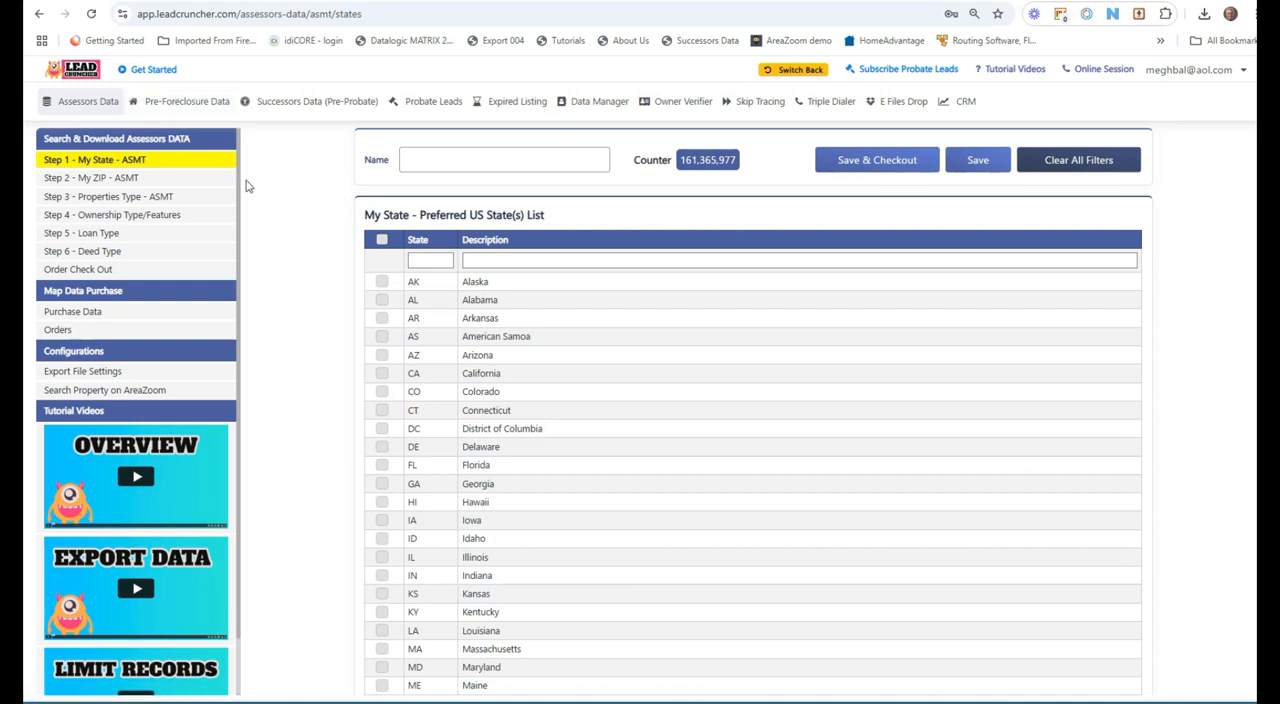
pyautogui.scroll(-2, 186, 290)
pyautogui.scroll(2, 186, 290)
pyautogui.click(68, 104)
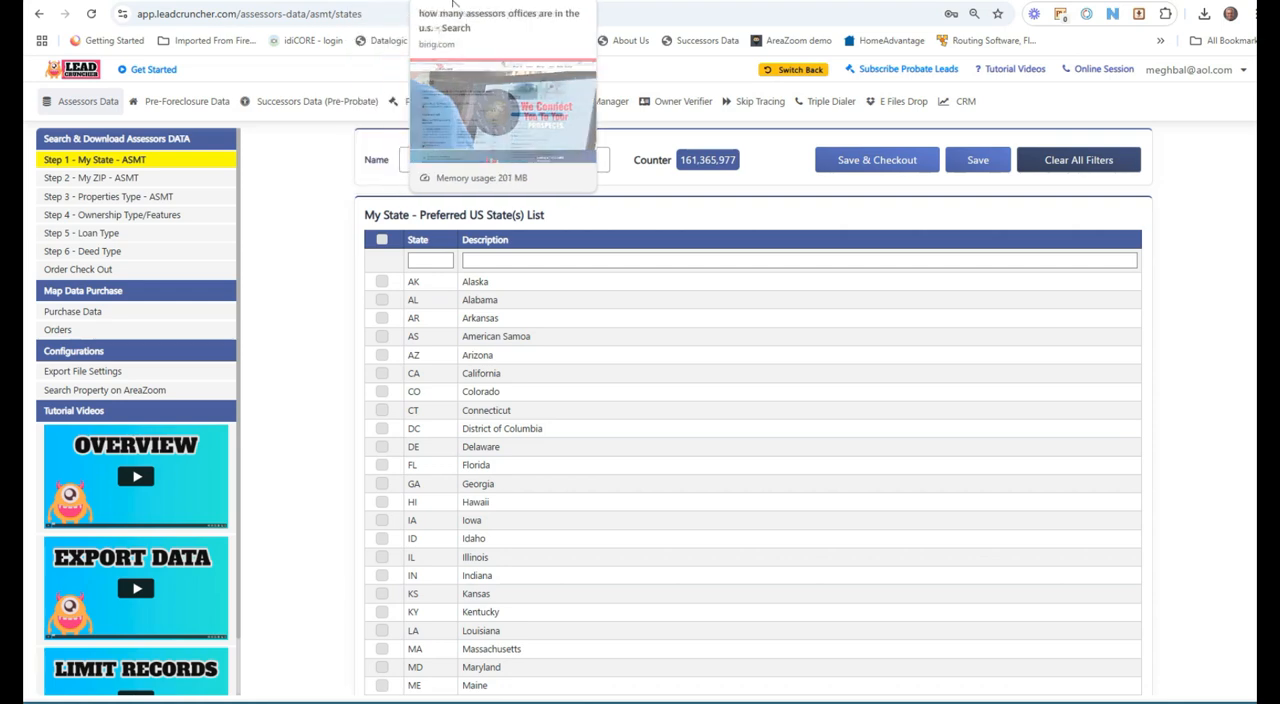
pyautogui.click(445, 1)
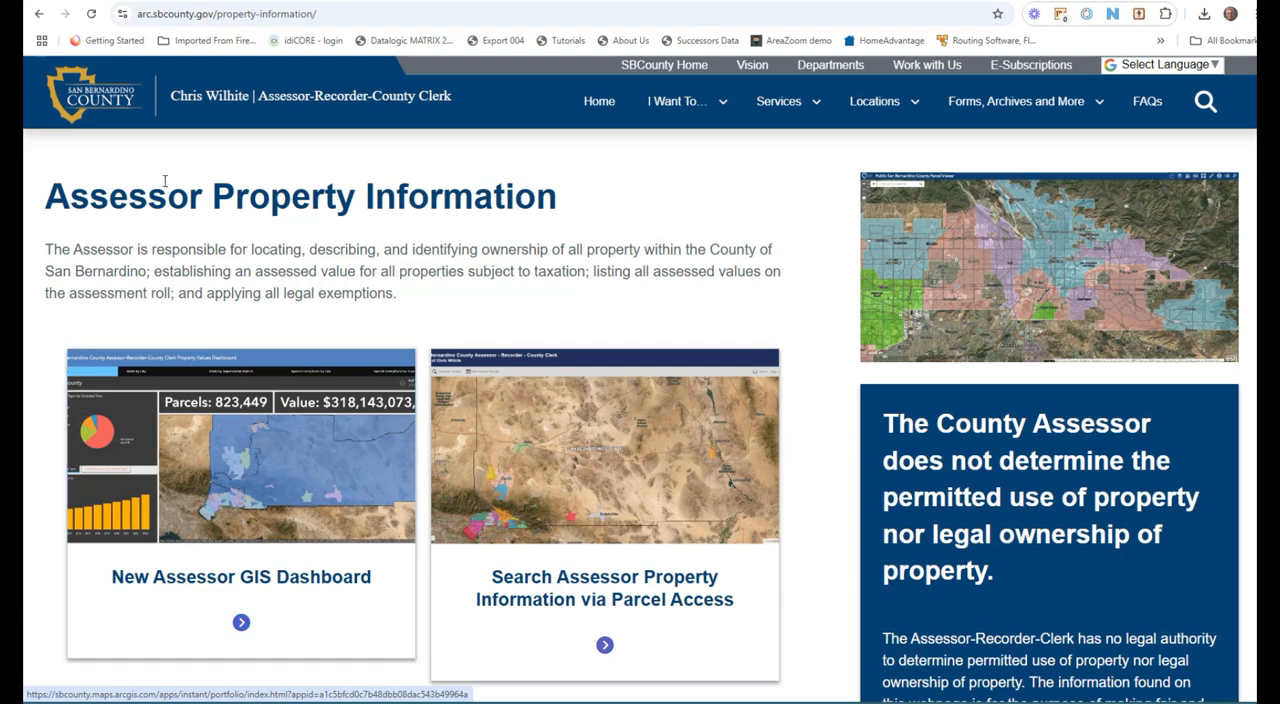
pyautogui.click(92, 5)
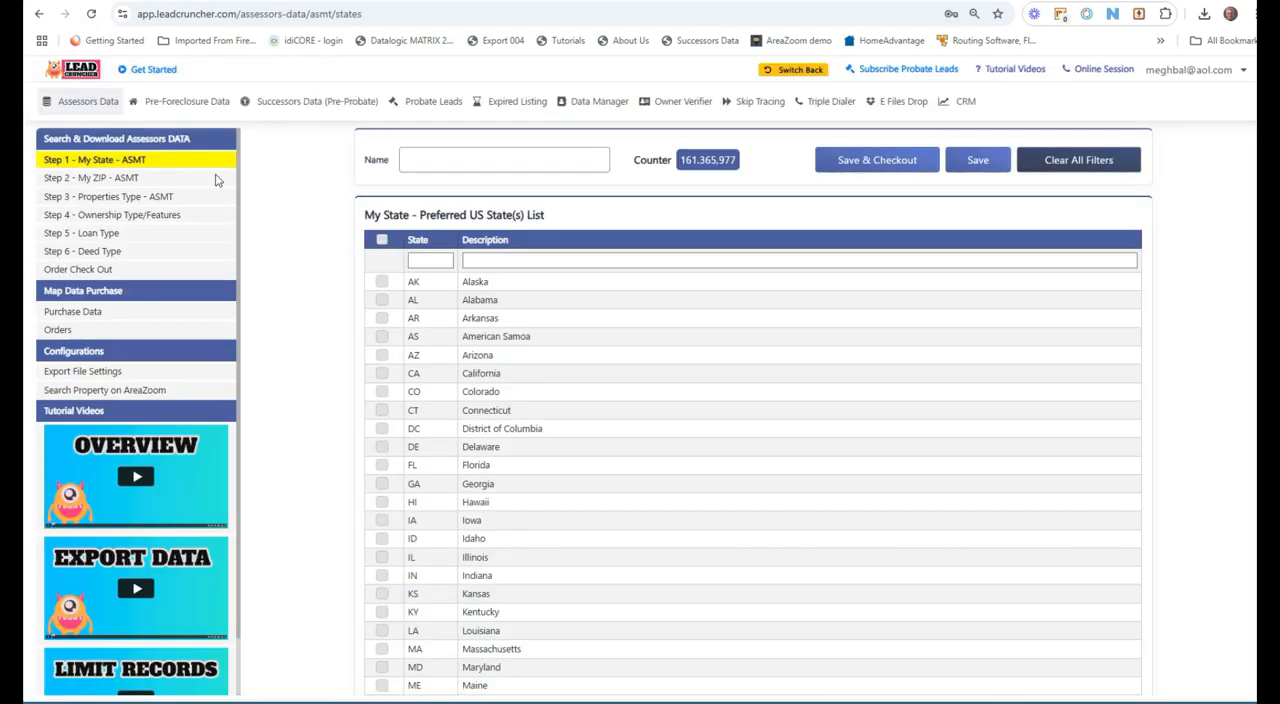
pyautogui.click(439, 262)
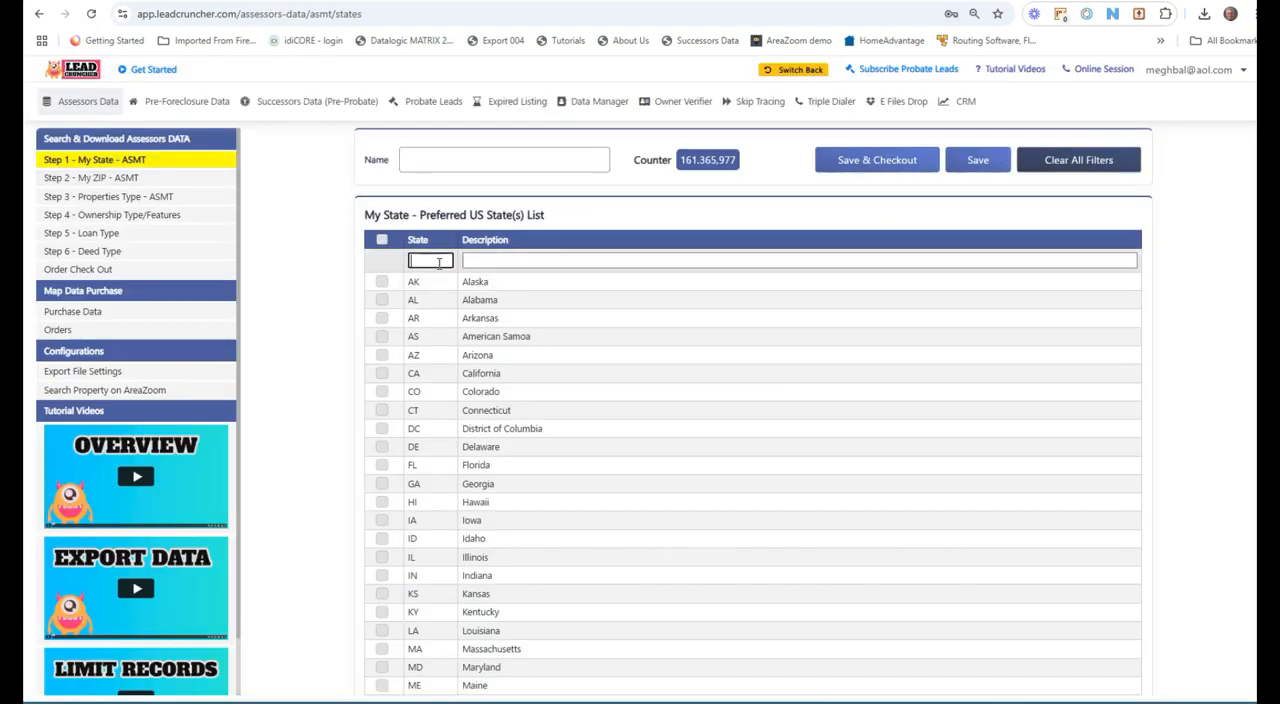
pyautogui.write('ca')
pyautogui.click(383, 283)
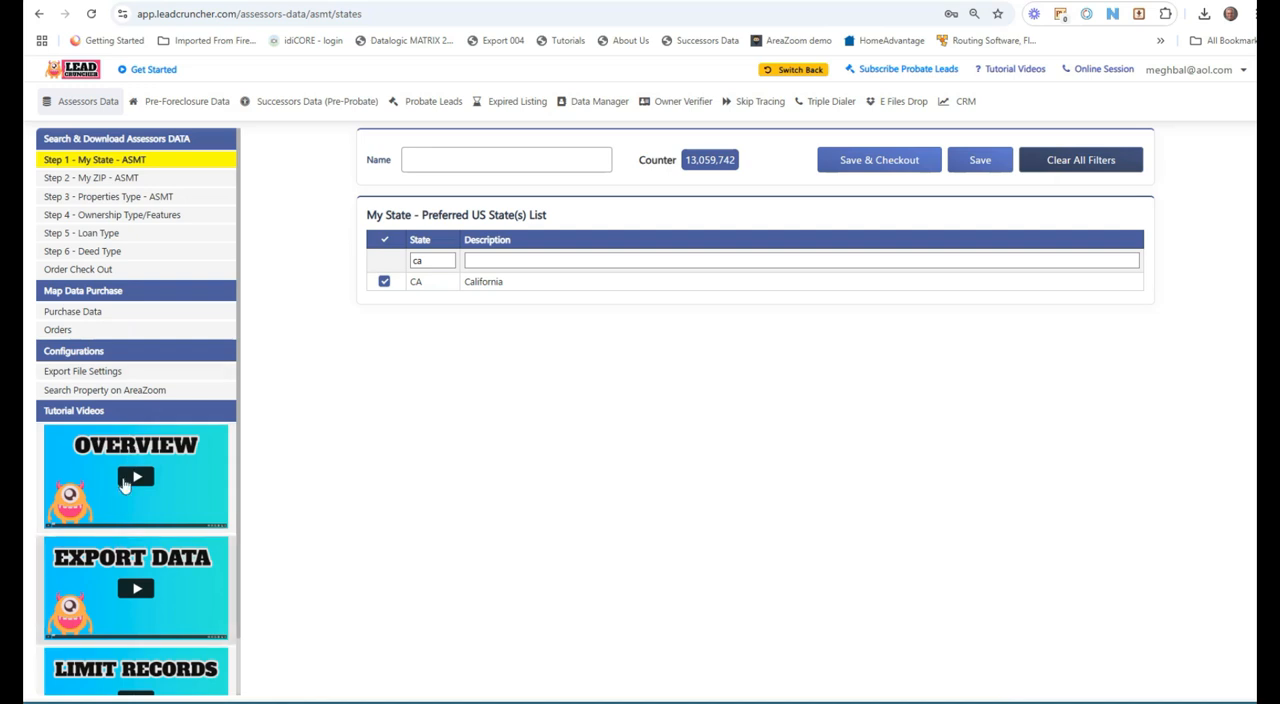
# Step: Filter the ZIP code list by county san ber and select all San Bernardino ZIP codes
pyautogui.click(125, 177)
pyautogui.click(744, 292)
pyautogui.write('san ber')
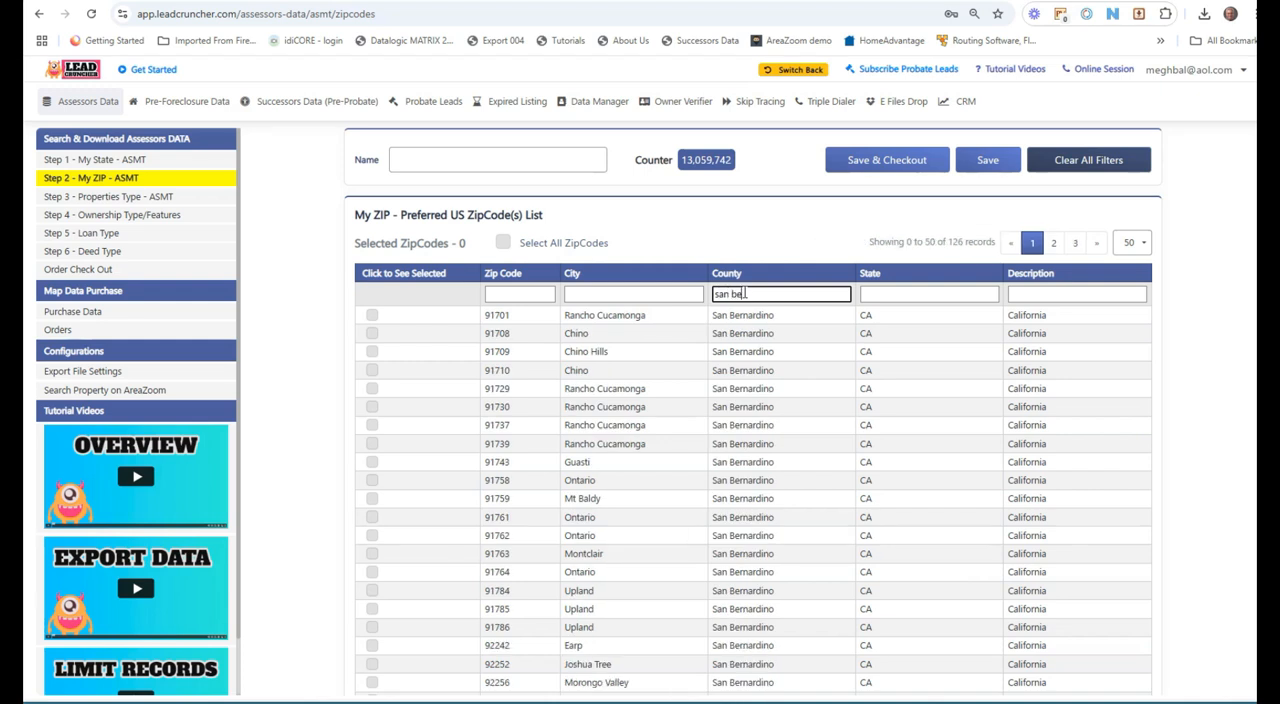
pyautogui.click(500, 246)
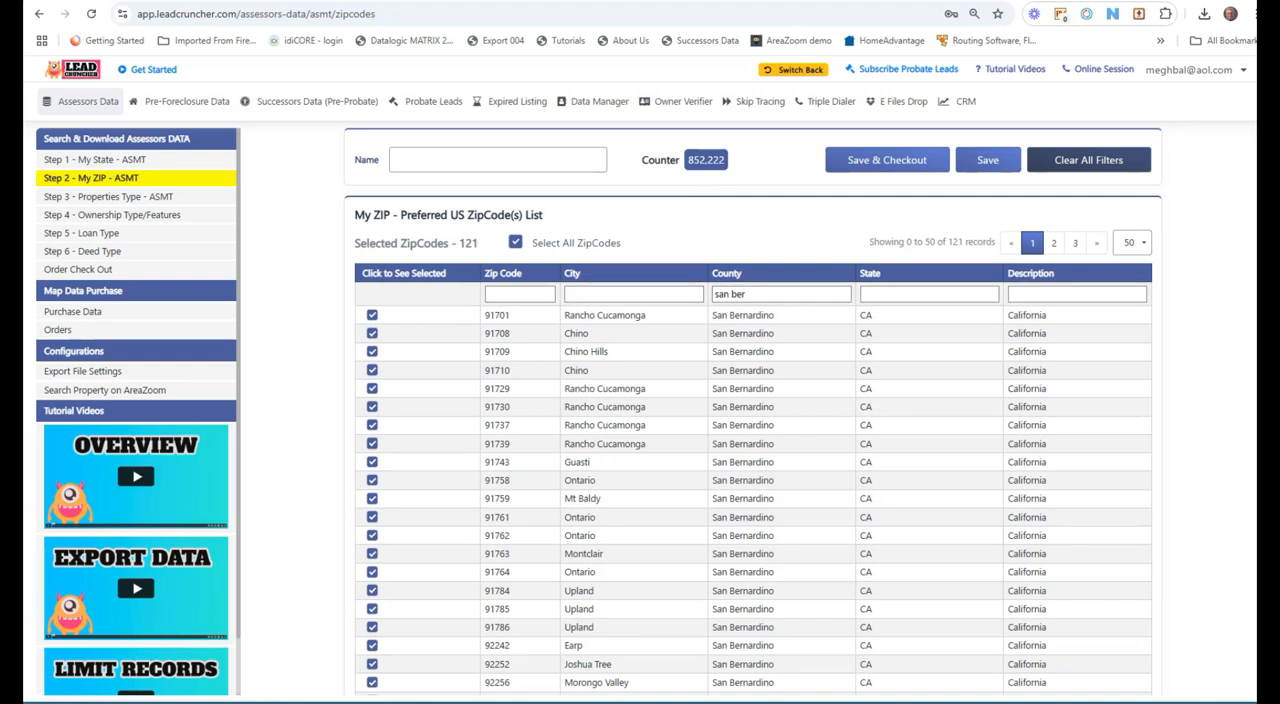
# Step: Open the User_Sold_Successors_Data spreadsheet and inspect the Parcel No and len columns
pyautogui.moveTo(130, 702)
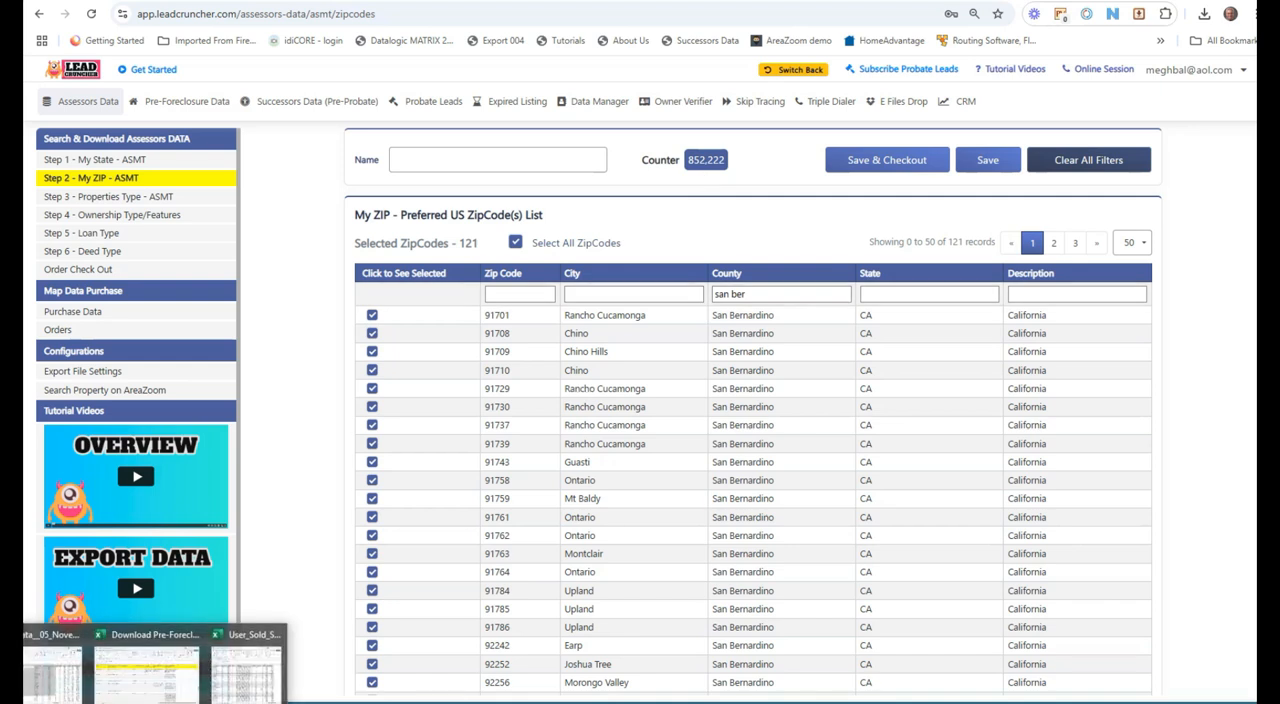
pyautogui.click(68, 698)
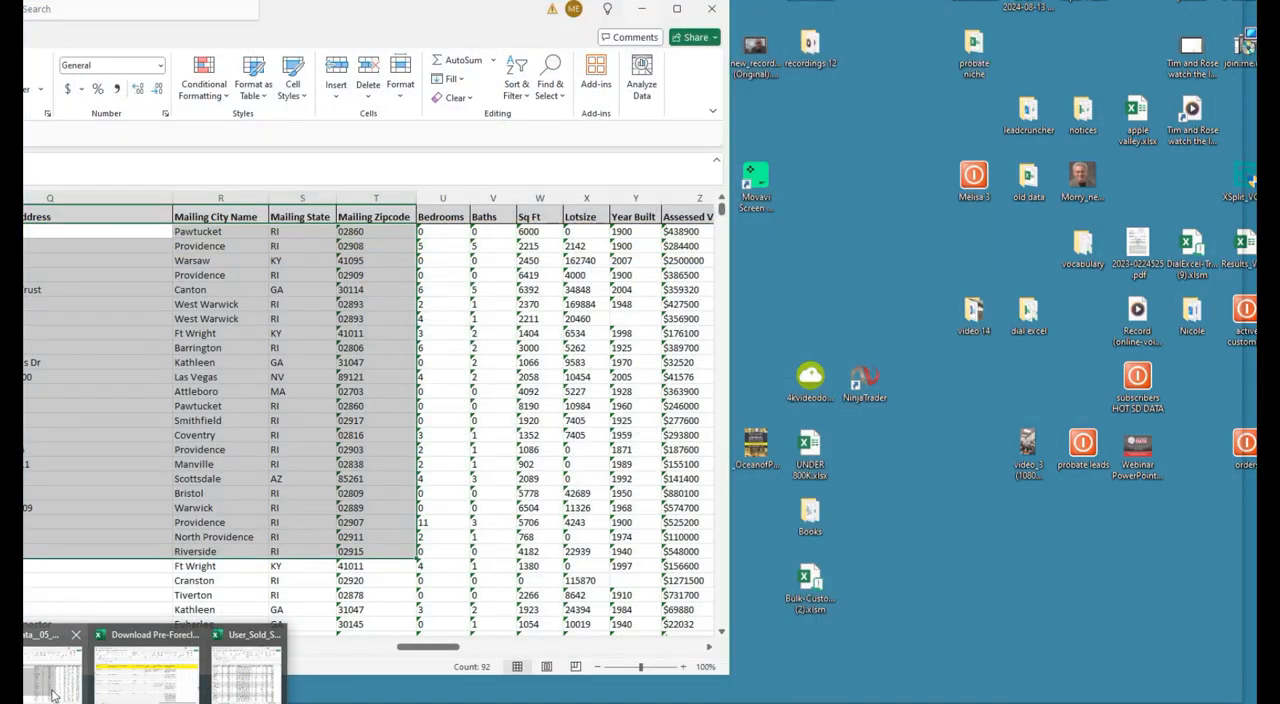
pyautogui.click(246, 672)
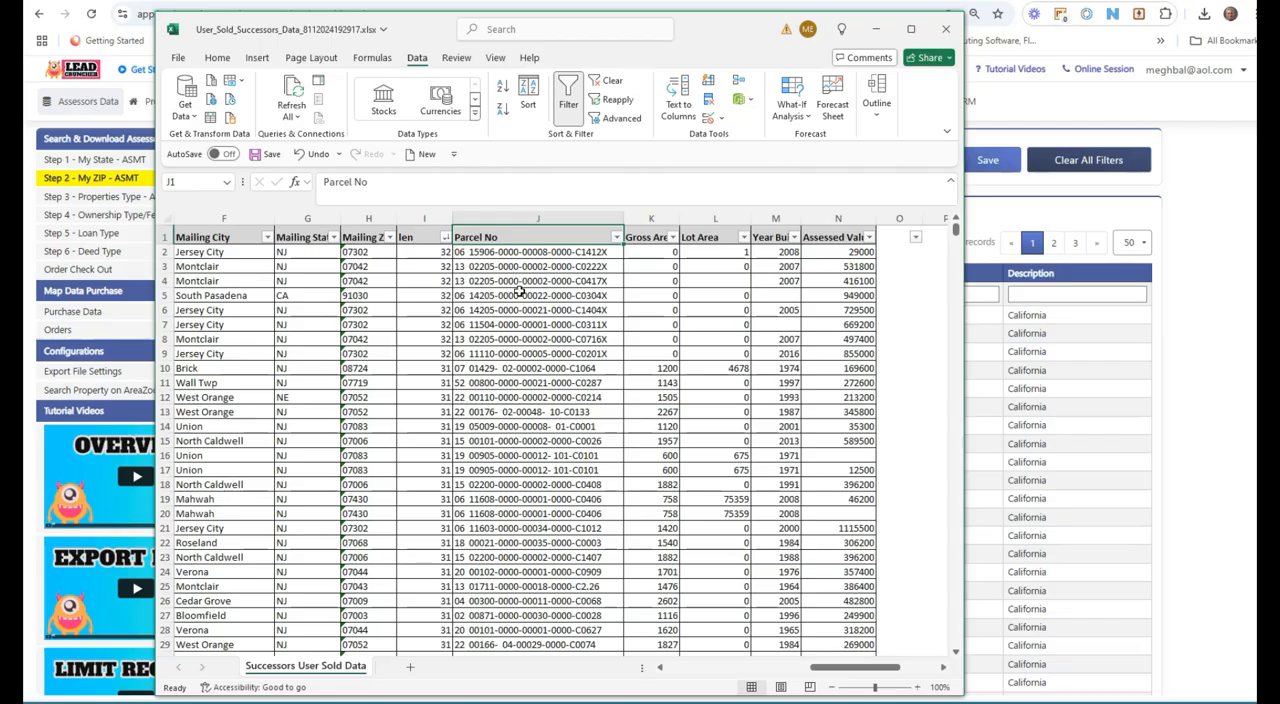
pyautogui.click(510, 219)
pyautogui.click(503, 253)
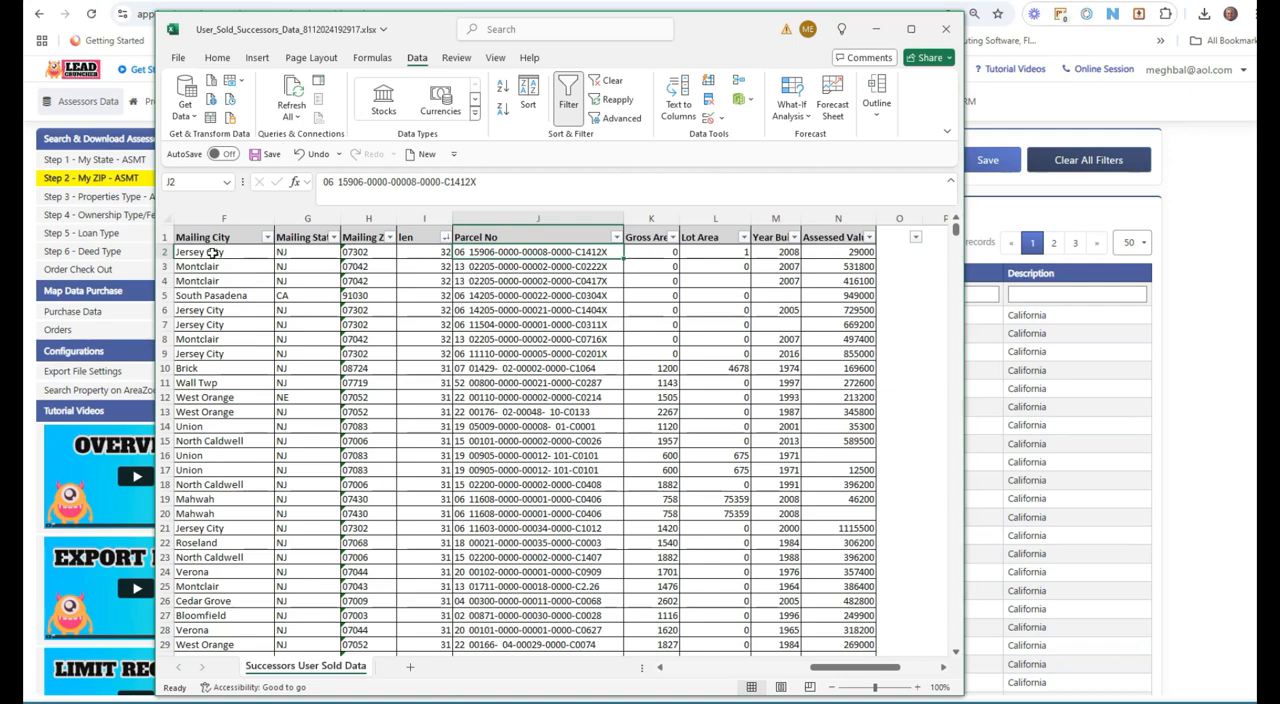
pyautogui.click(213, 256)
pyautogui.click(527, 263)
pyautogui.hotkey('ctrl', 'Down')
pyautogui.hotkey('ctrl', 'Up')
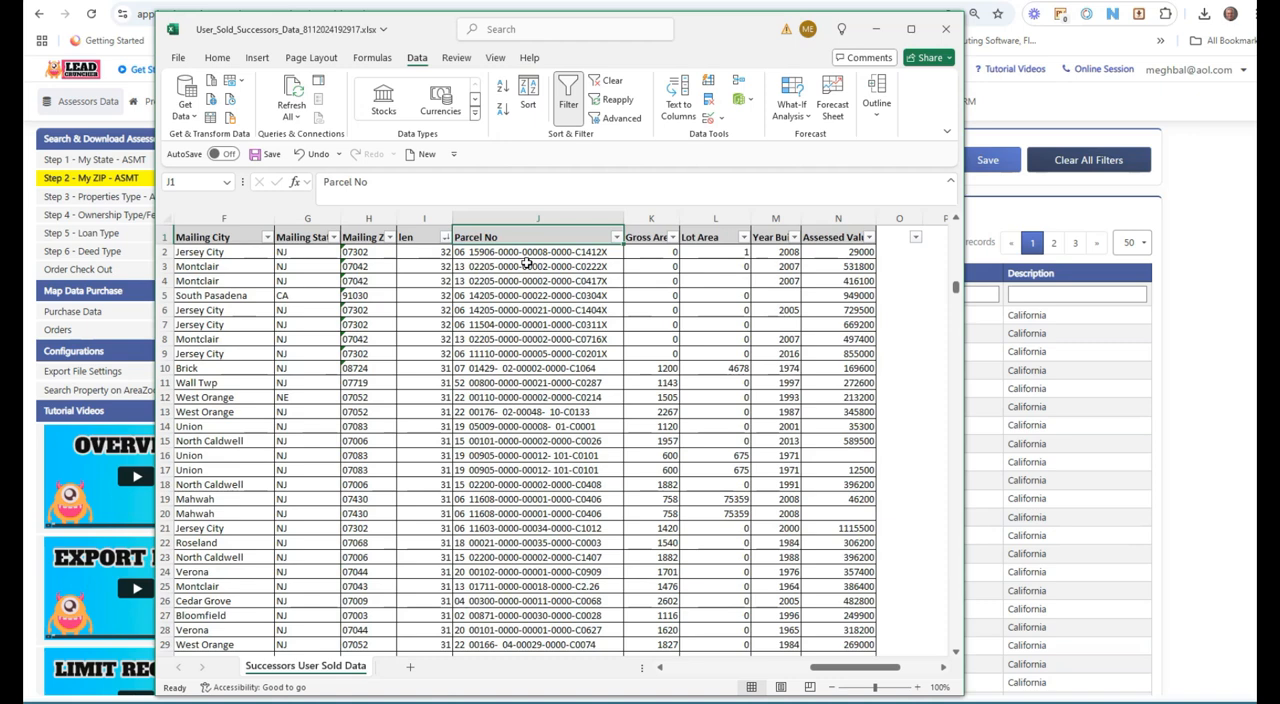
pyautogui.press('Left')
pyautogui.press('Right')
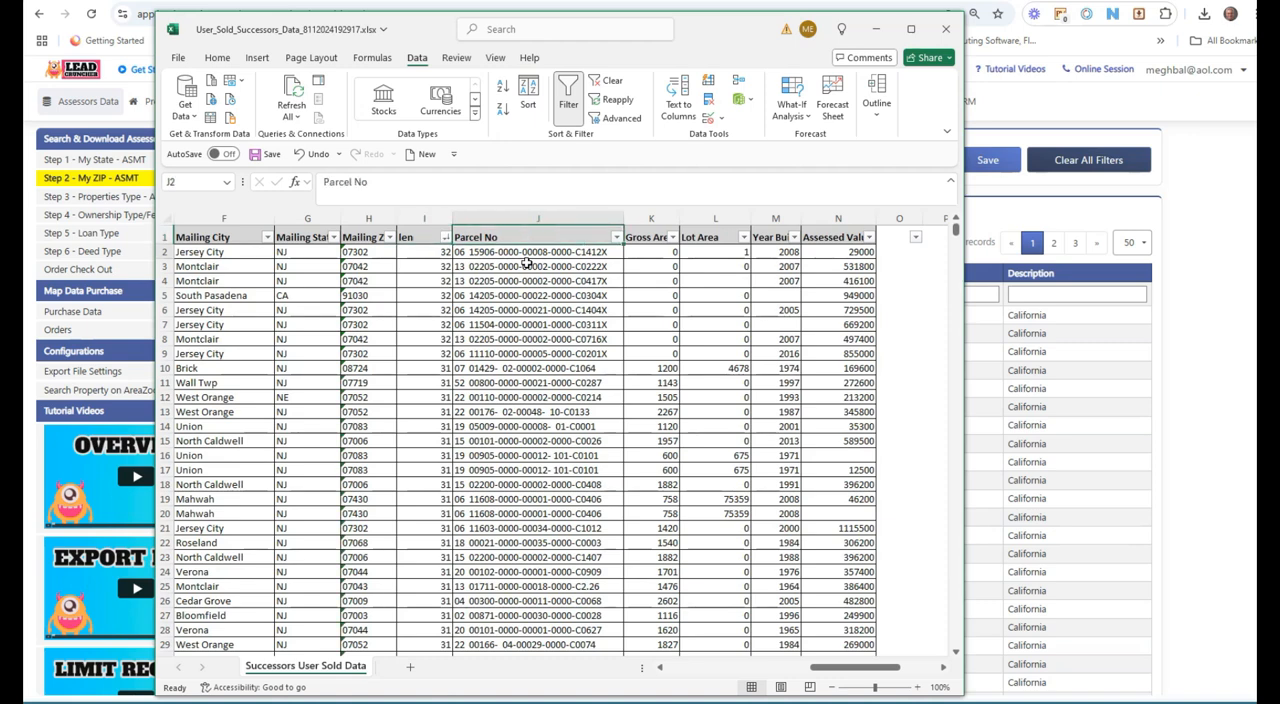
pyautogui.press('Down')
pyautogui.press('Left')
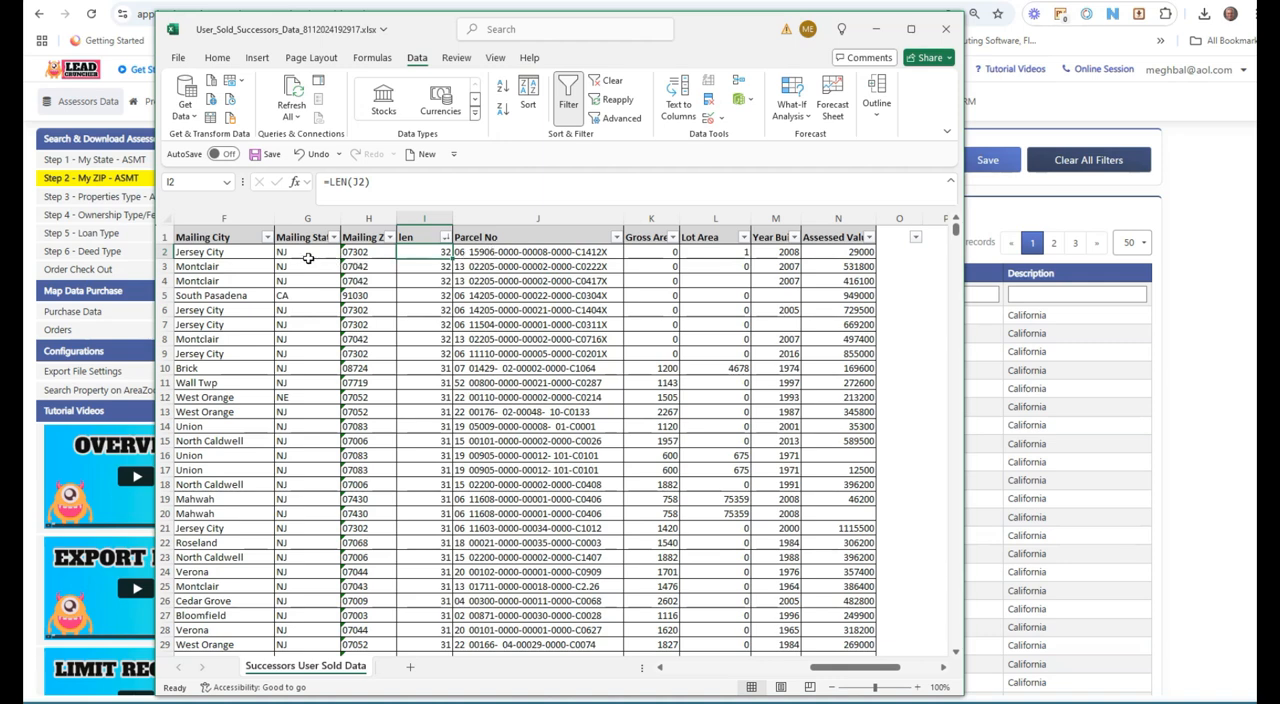
pyautogui.click(495, 251)
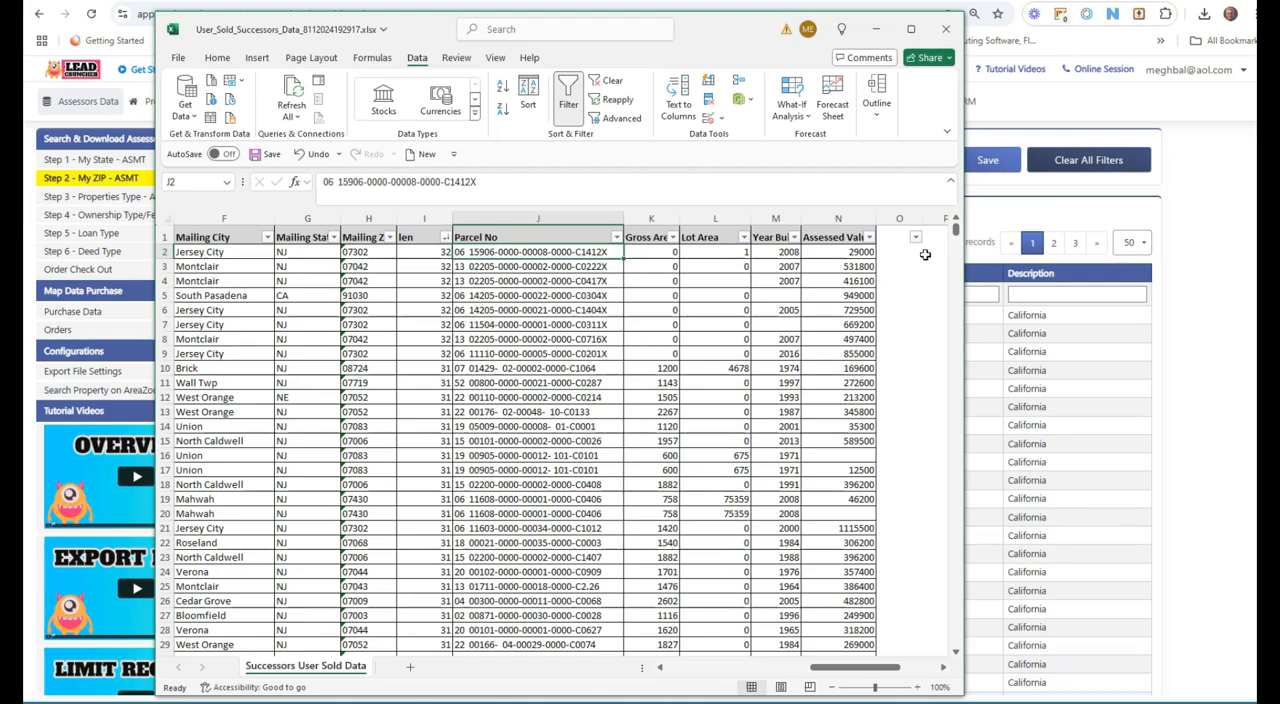
# Step: Scroll through the spreadsheet to its last rows and inspect the Parcel No values there
pyautogui.moveTo(956, 230); pyautogui.dragTo(957, 308)
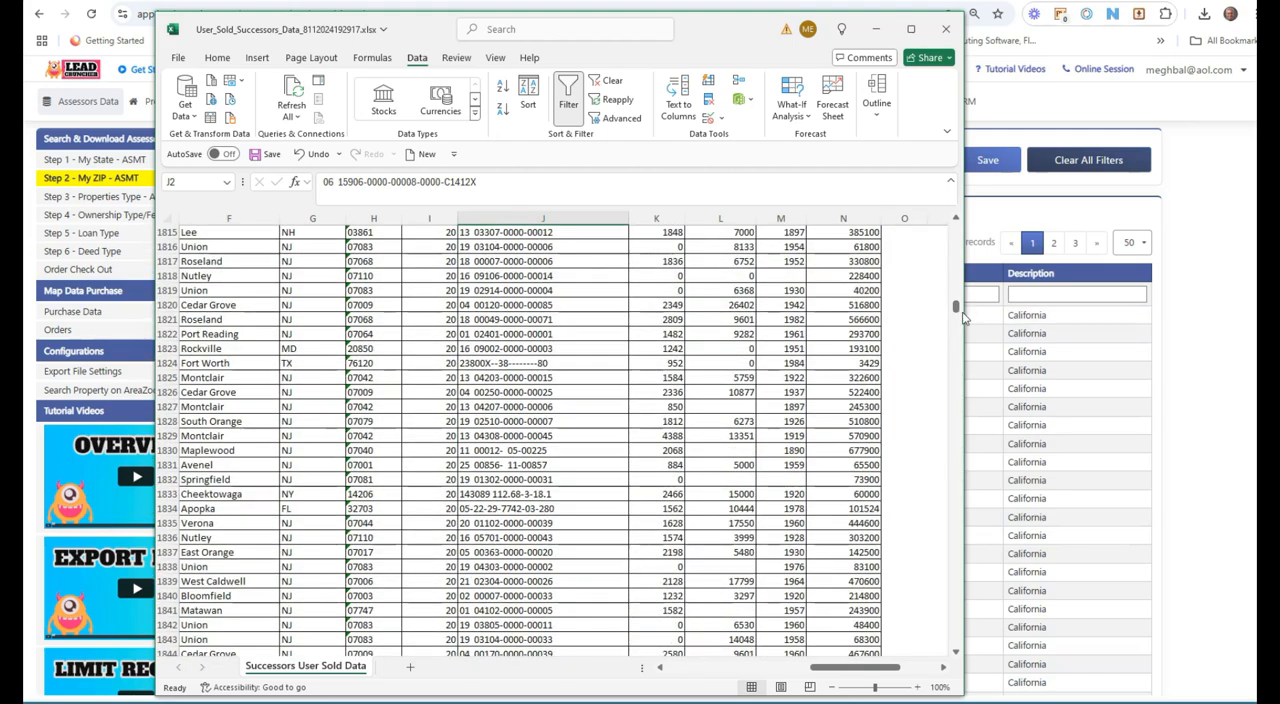
pyautogui.moveTo(957, 305); pyautogui.dragTo(957, 652)
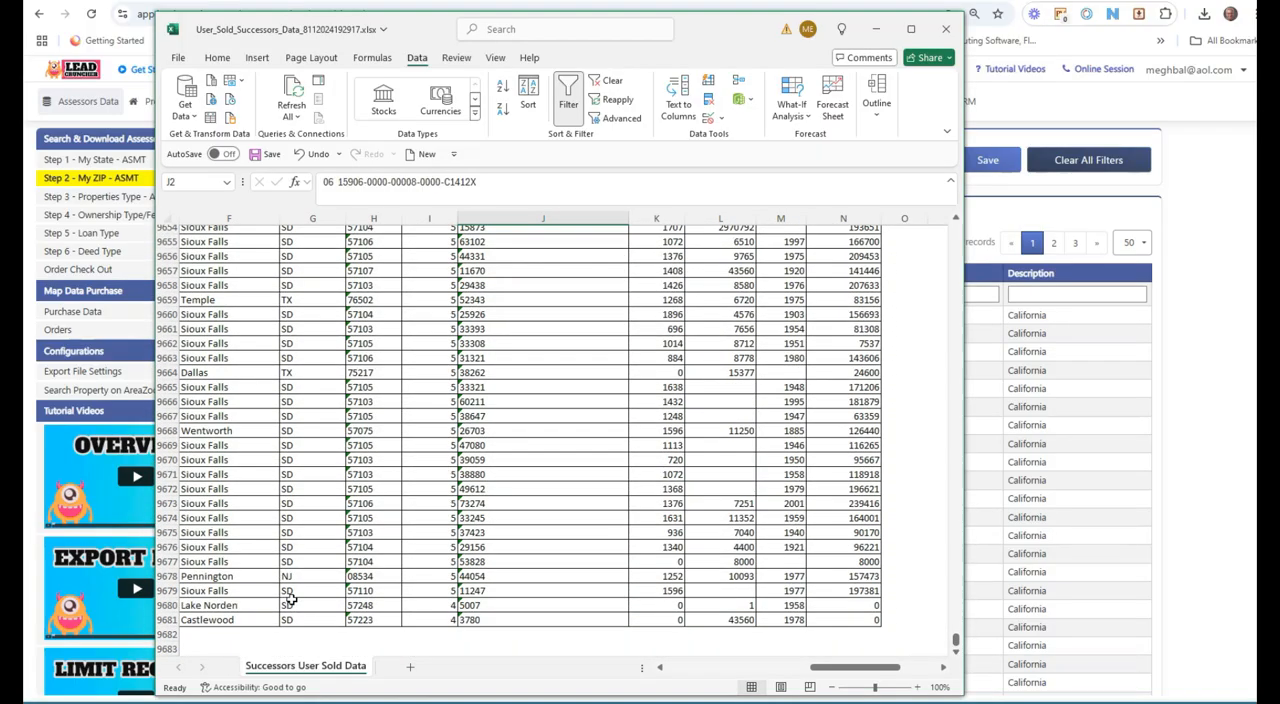
pyautogui.click(474, 547)
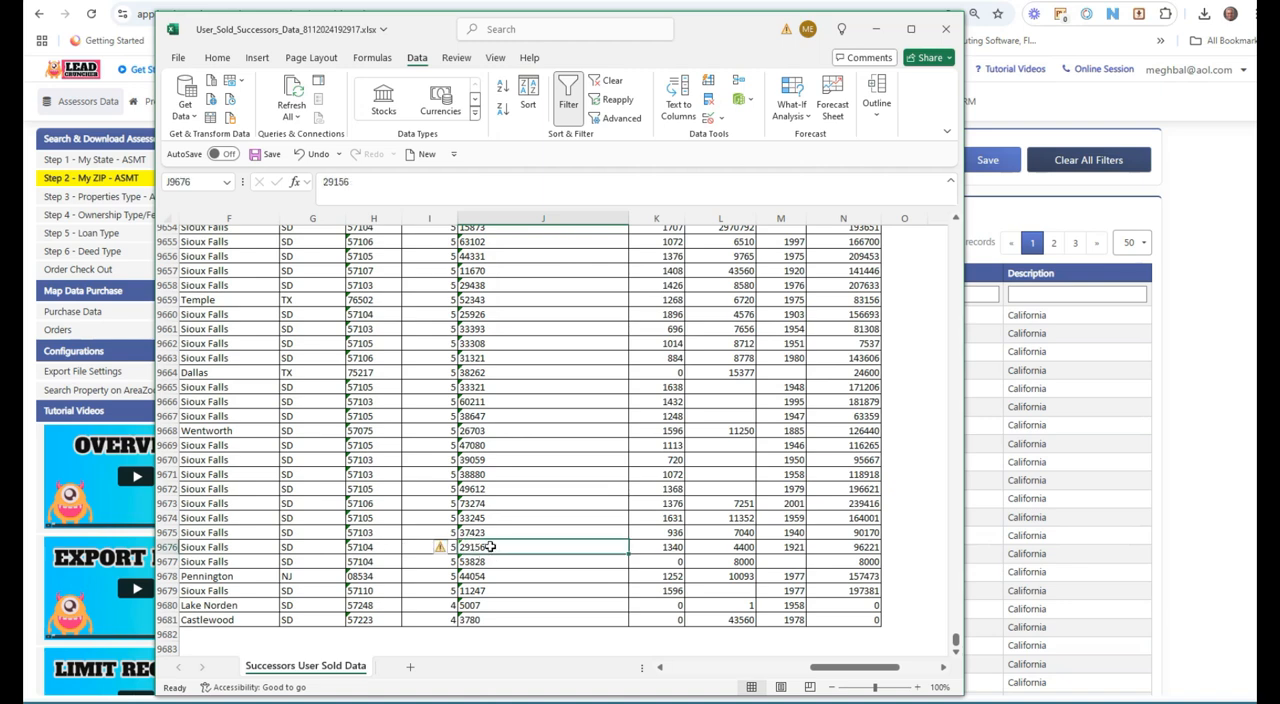
pyautogui.click(488, 518)
pyautogui.click(489, 474)
pyautogui.click(482, 414)
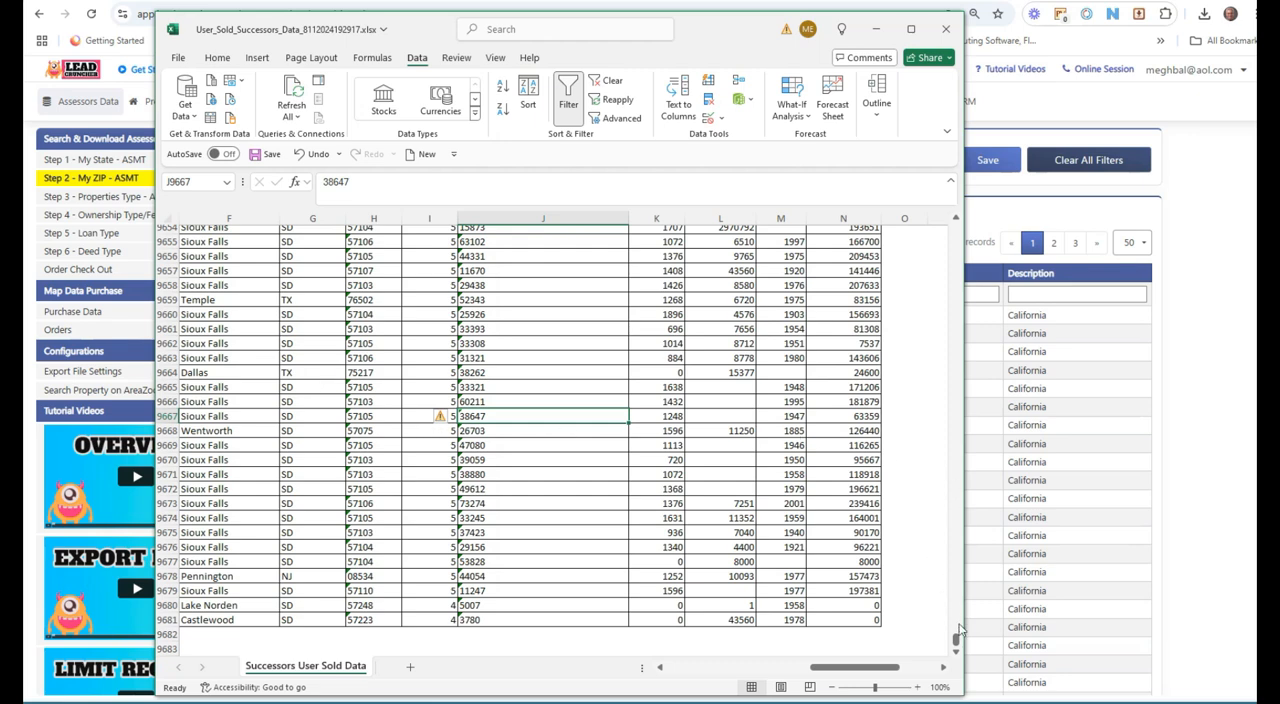
pyautogui.moveTo(958, 645); pyautogui.dragTo(952, 226)
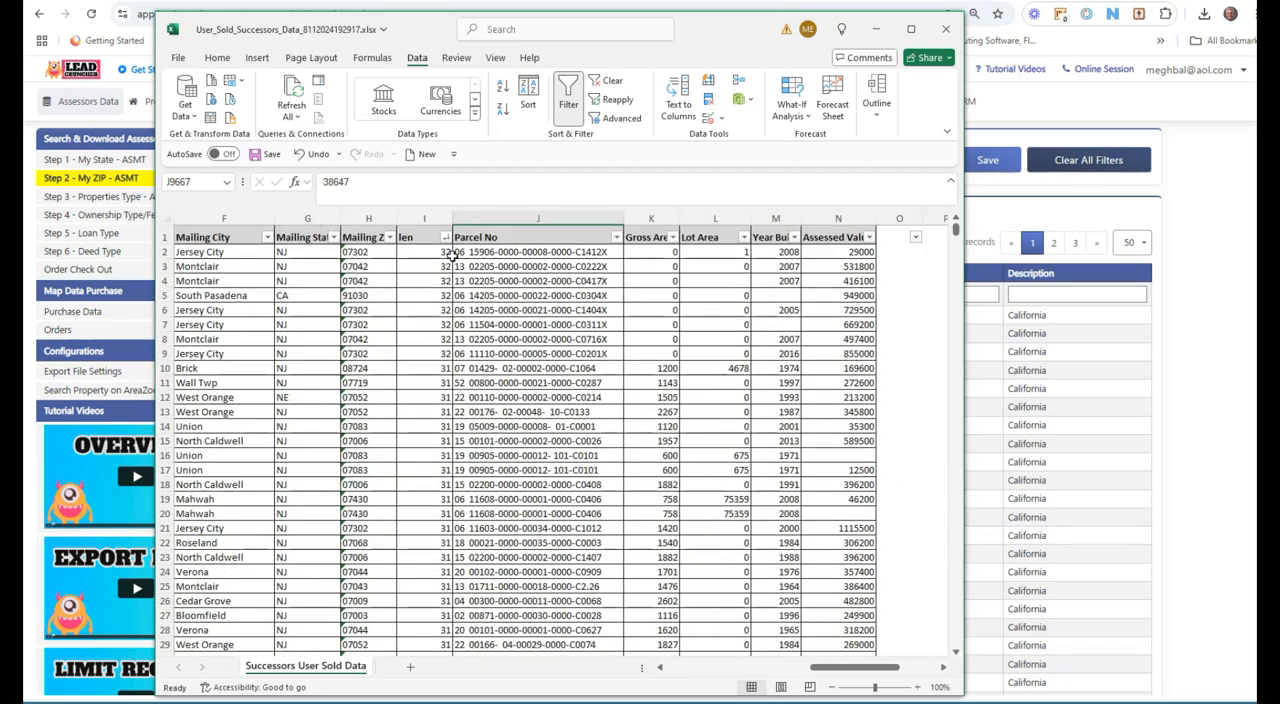
# Step: Select the Assessed Value cells for the first 14 records to view their sum
pyautogui.click(838, 218)
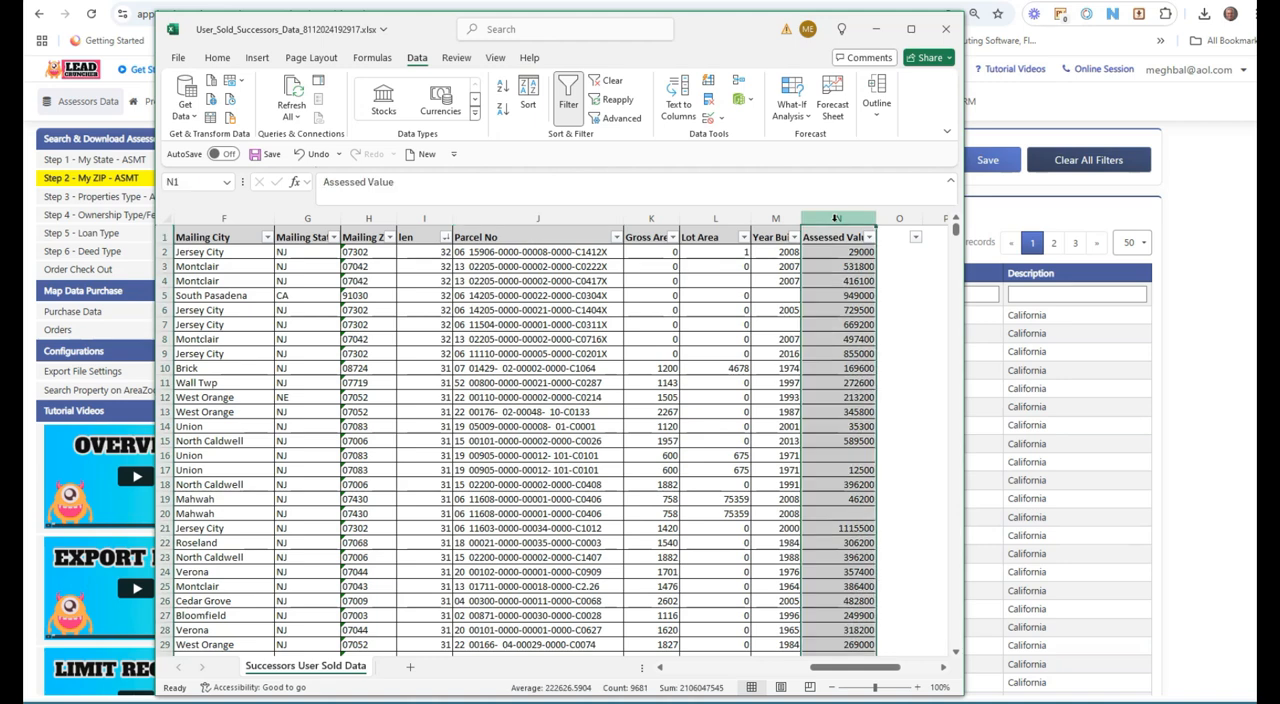
pyautogui.moveTo(877, 218); pyautogui.dragTo(869, 441)
pyautogui.click(872, 253)
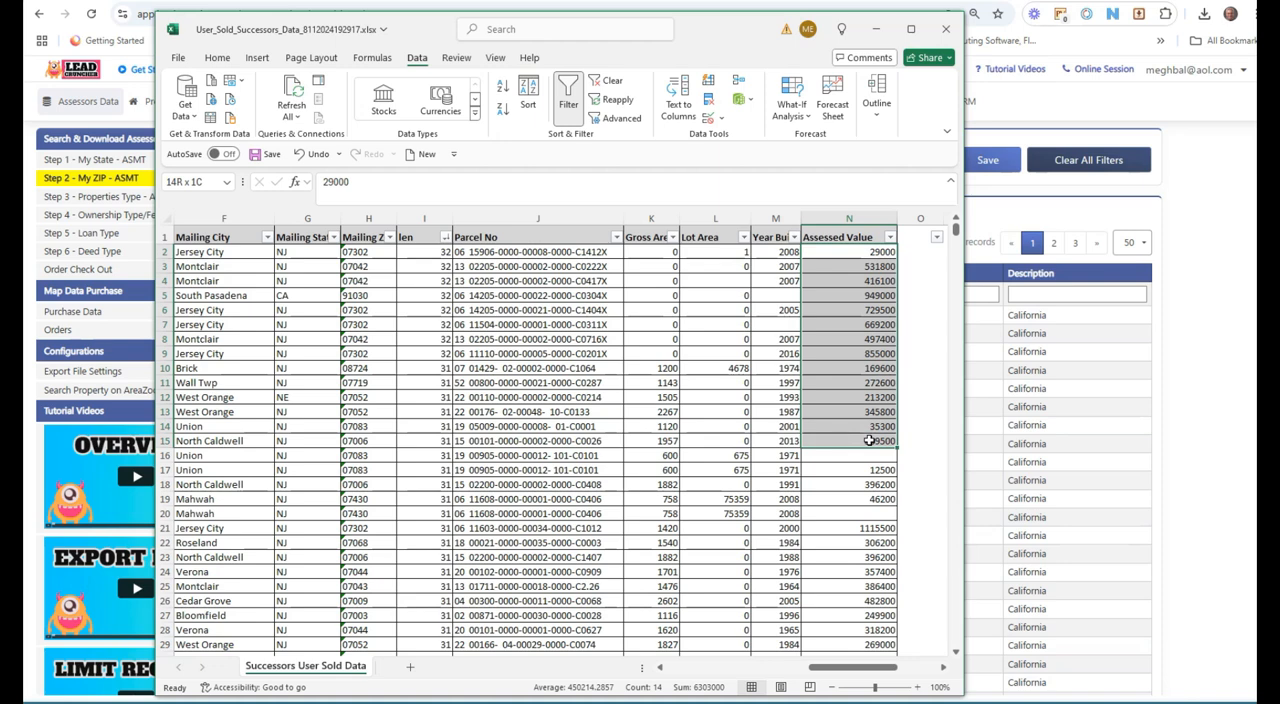
# Step: Select the Assessed Value cells for the first 13 records to view their sum, then minimize the spreadsheet
pyautogui.moveTo(869, 441)
pyautogui.mouseDown()
pyautogui.moveTo(872, 535)
pyautogui.moveTo(872, 424)
pyautogui.mouseUp()
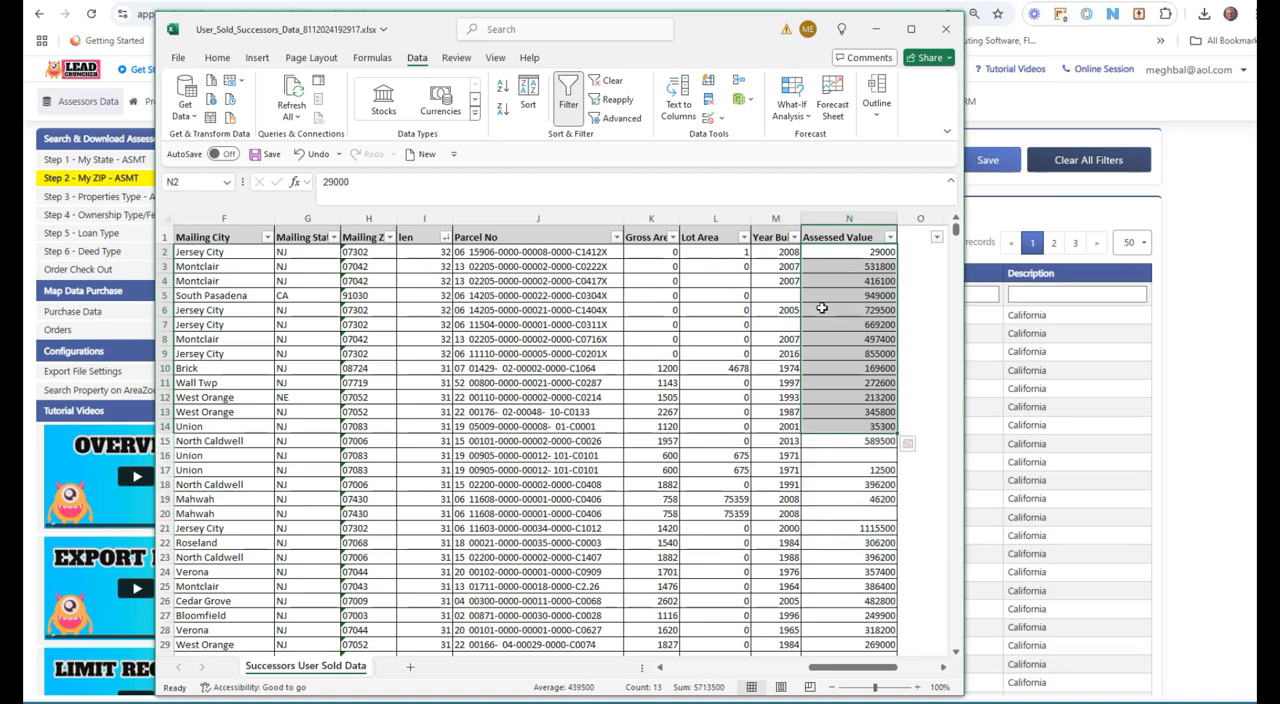
pyautogui.click(858, 282)
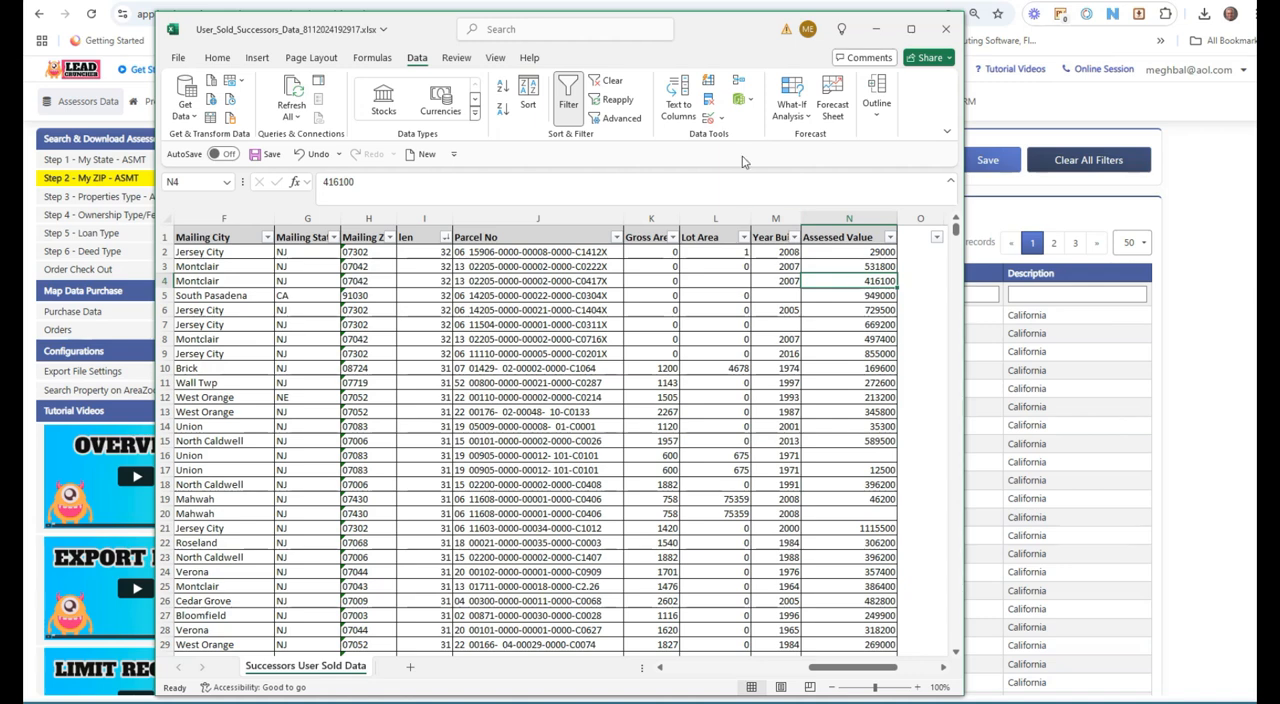
pyautogui.click(878, 33)
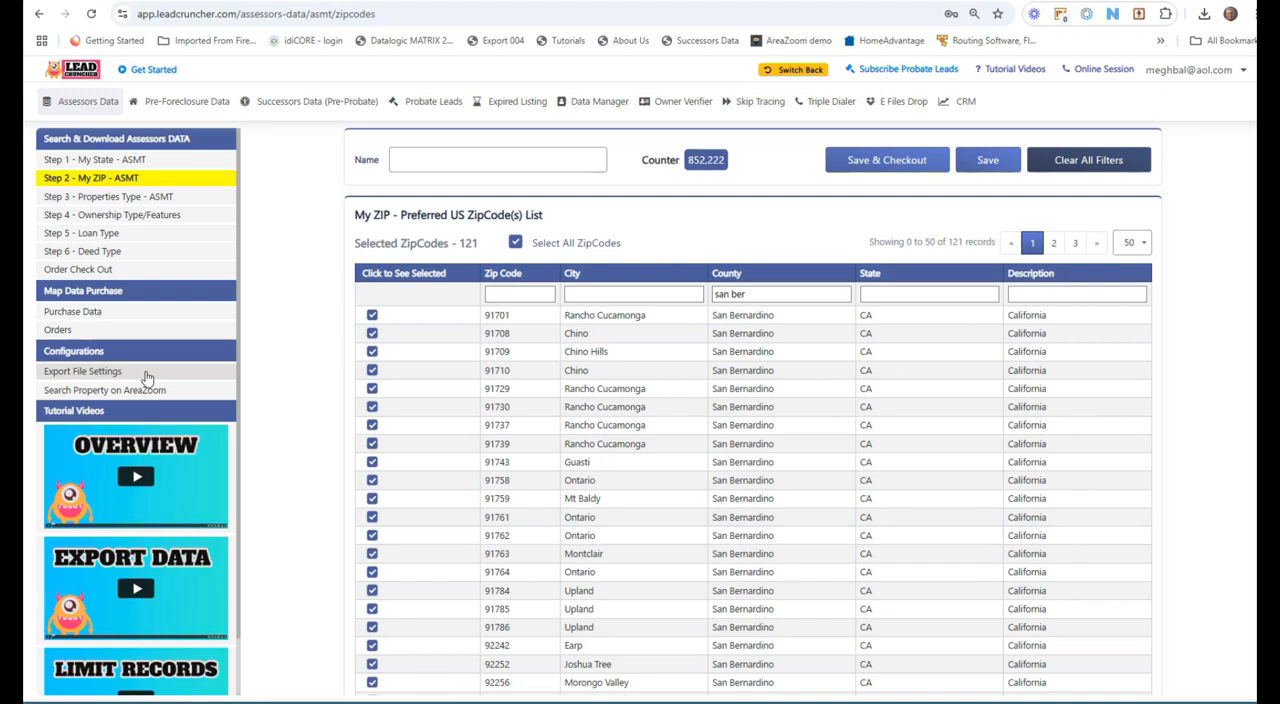
# Step: Open the Export File Settings page, discarding unsaved changes, and review the ASMT, NOD and Active Loan field lists
pyautogui.click(146, 374)
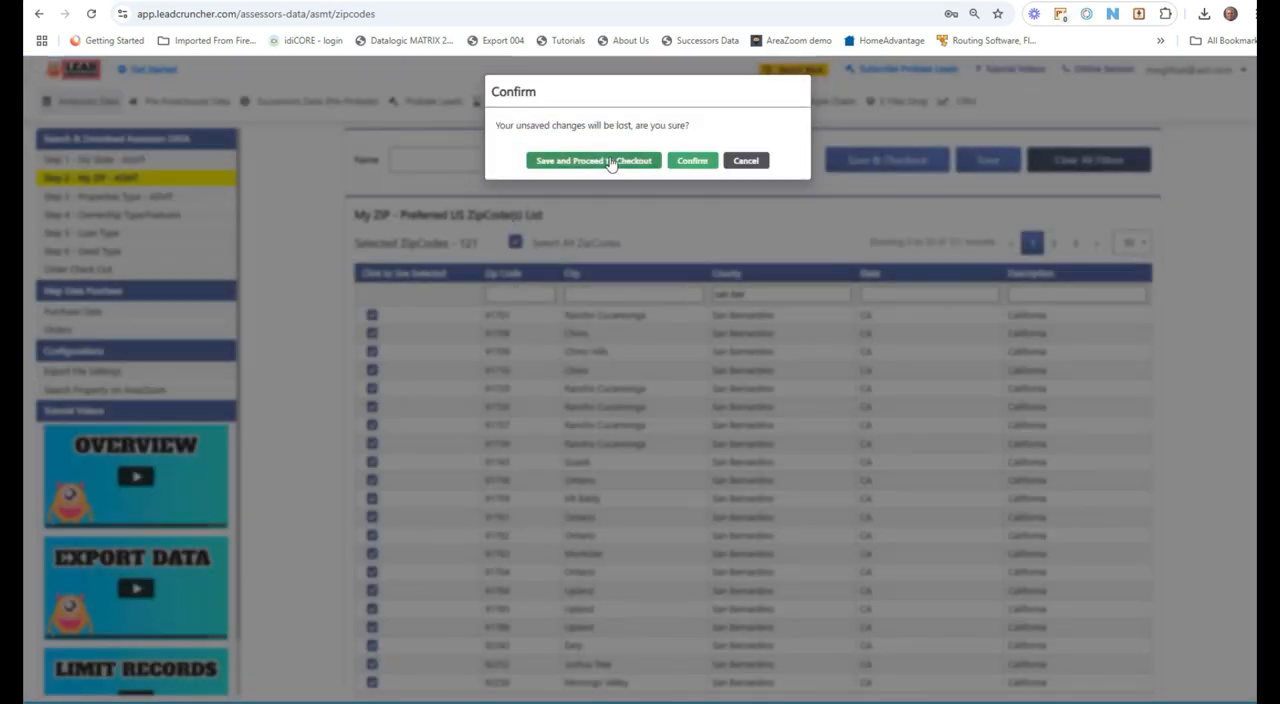
pyautogui.click(693, 161)
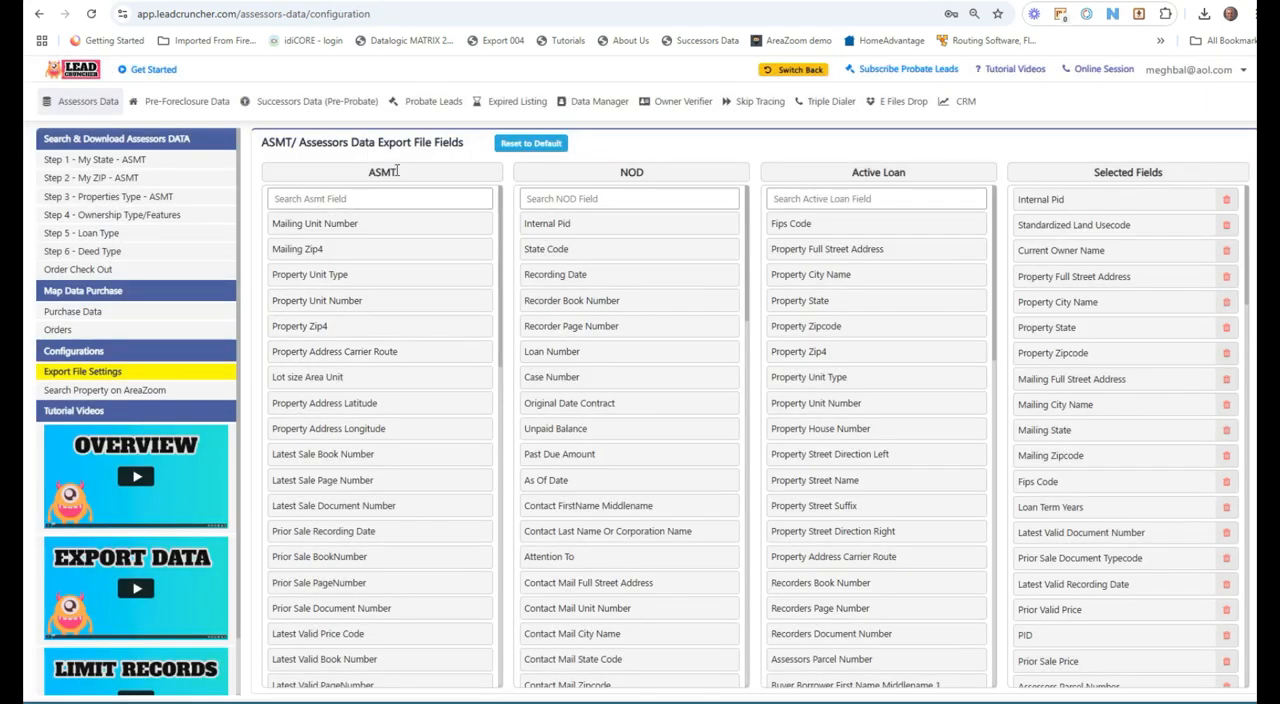
pyautogui.moveTo(399, 173); pyautogui.dragTo(364, 177)
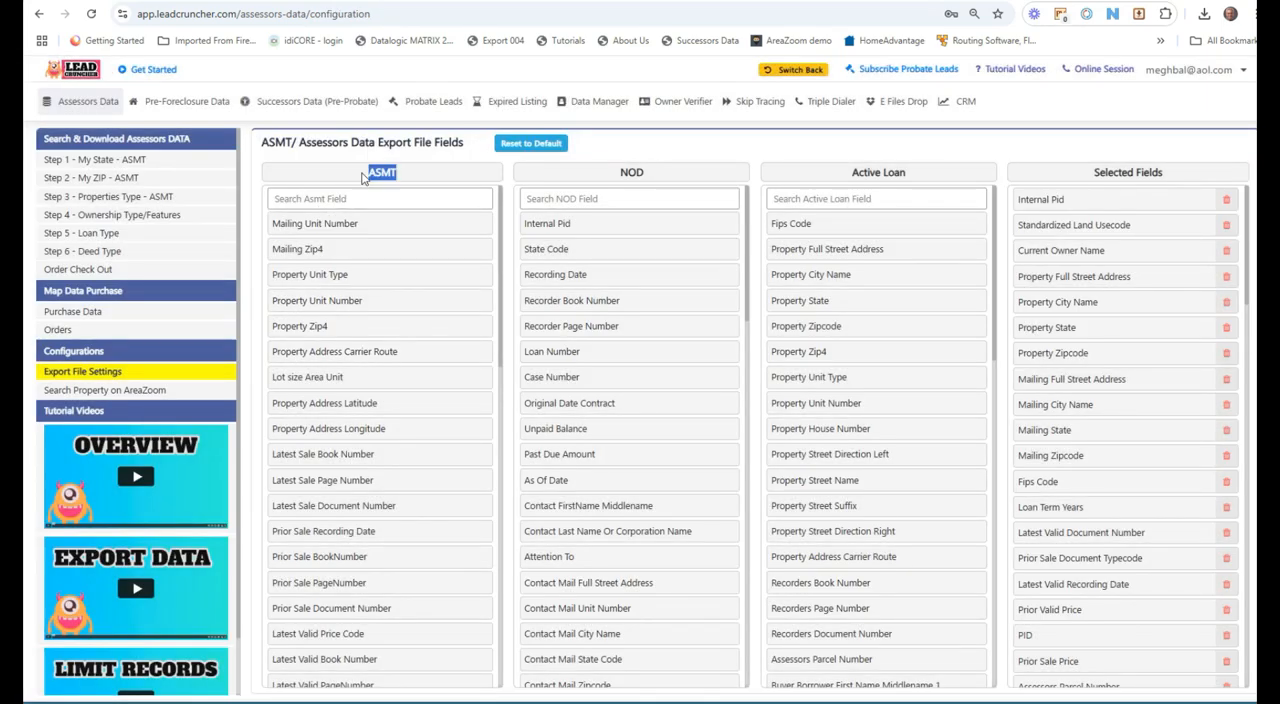
pyautogui.click(416, 174)
pyautogui.moveTo(400, 173); pyautogui.dragTo(377, 173)
pyautogui.moveTo(645, 172); pyautogui.dragTo(618, 174)
pyautogui.moveTo(851, 172); pyautogui.dragTo(903, 171)
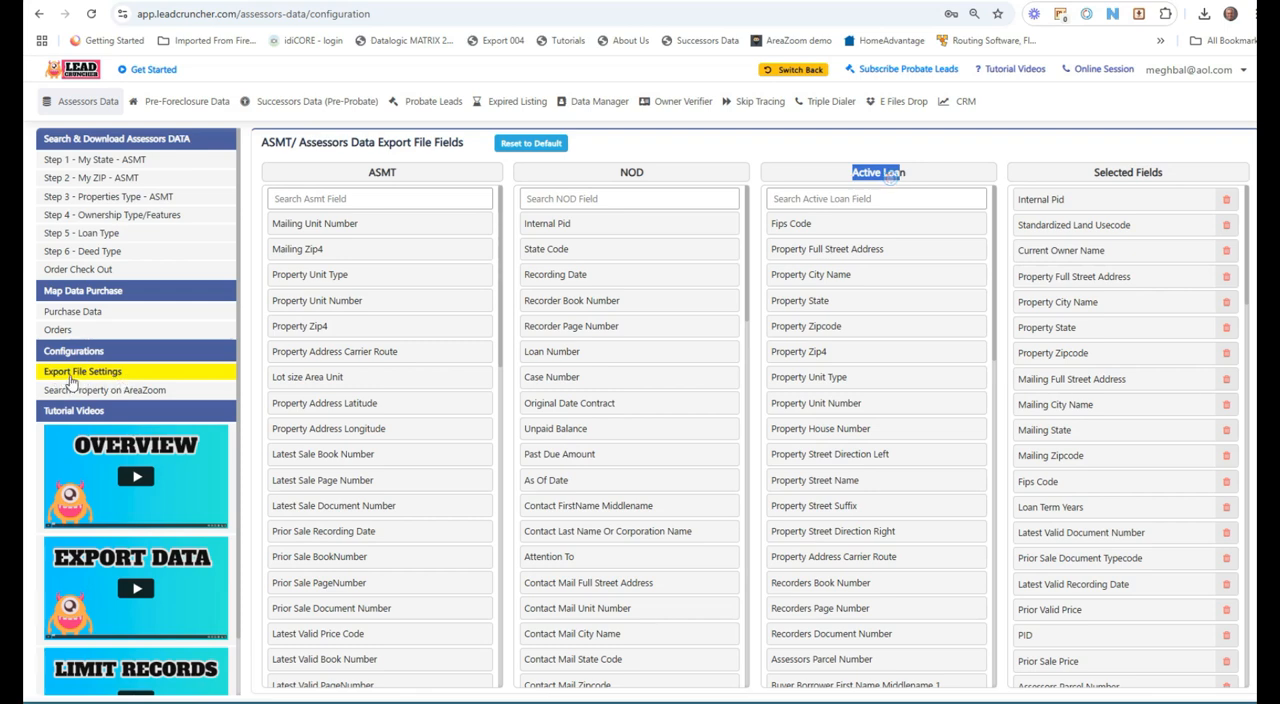
pyautogui.scroll(-3, 439, 455)
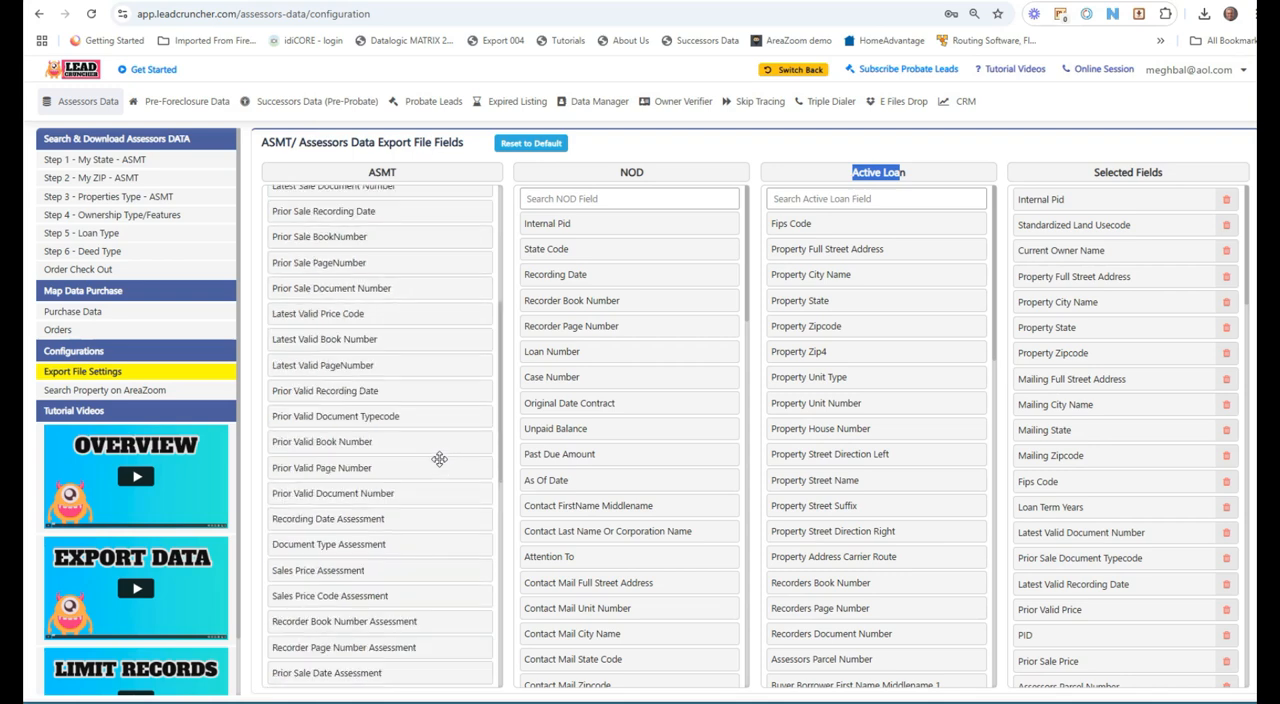
pyautogui.scroll(3, 439, 459)
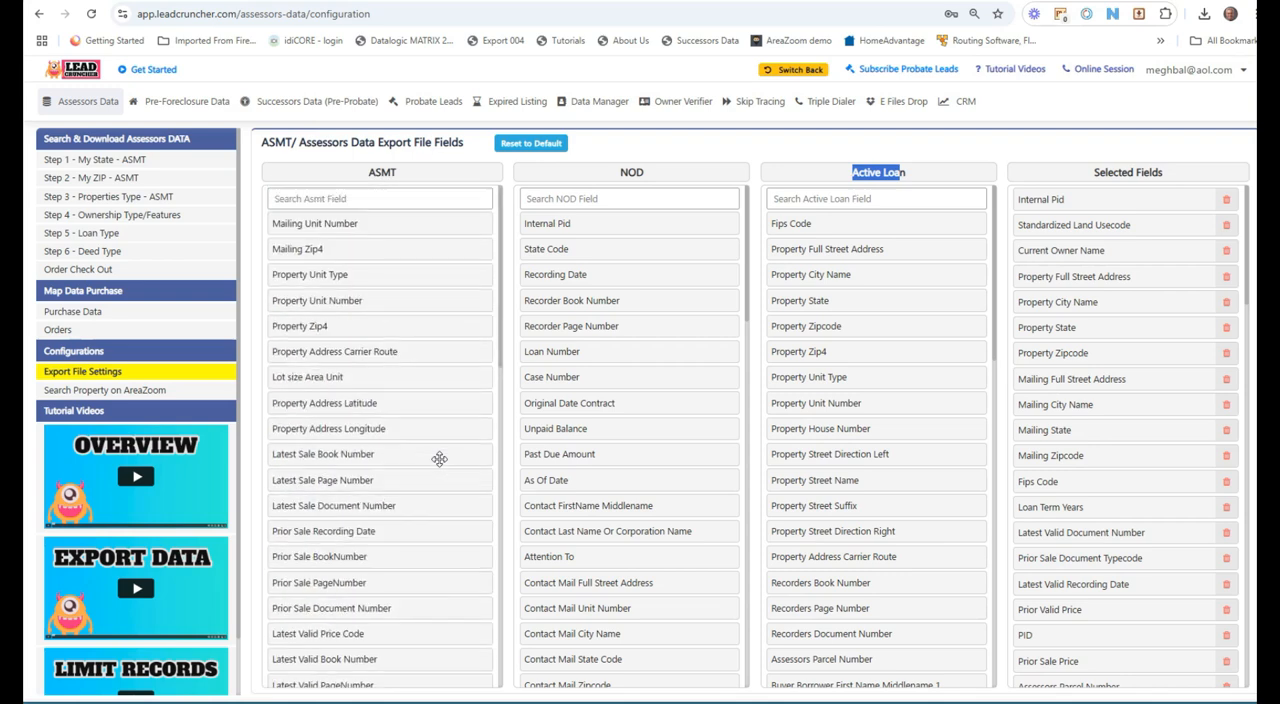
# Step: Review the Properties Type and Loan Type option lists
pyautogui.click(139, 198)
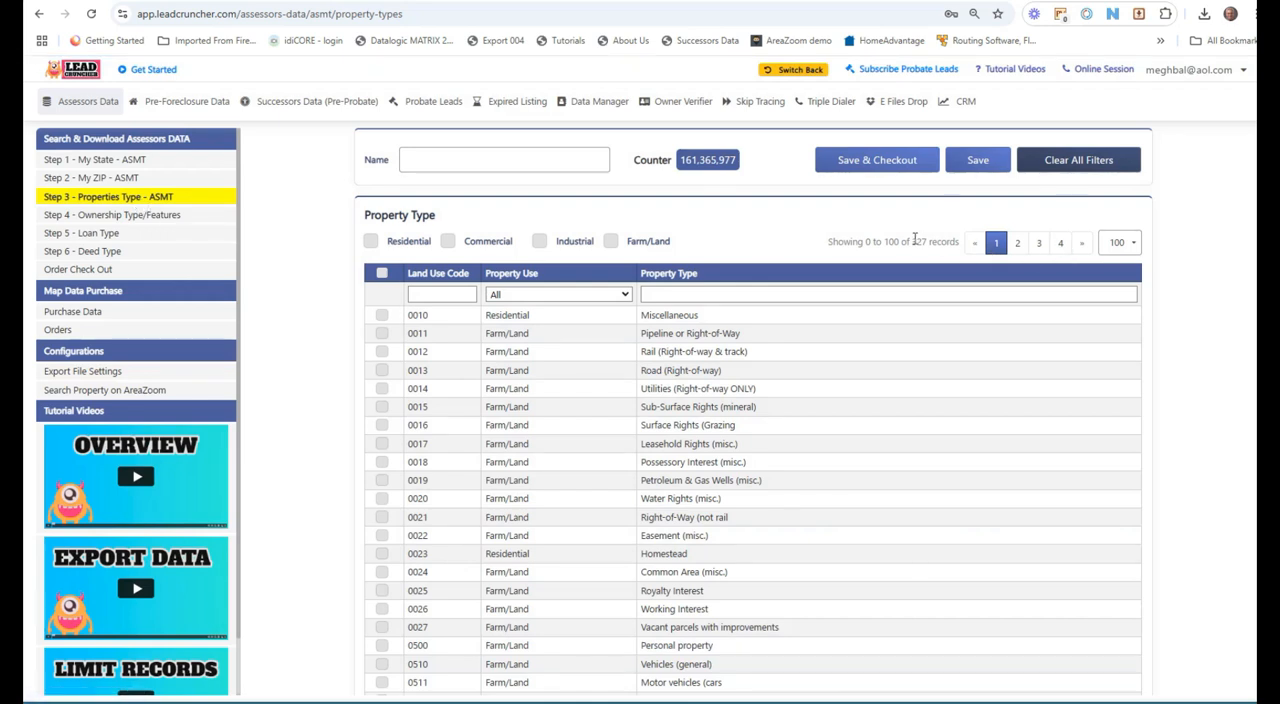
pyautogui.moveTo(913, 240); pyautogui.dragTo(928, 238)
pyautogui.click(140, 237)
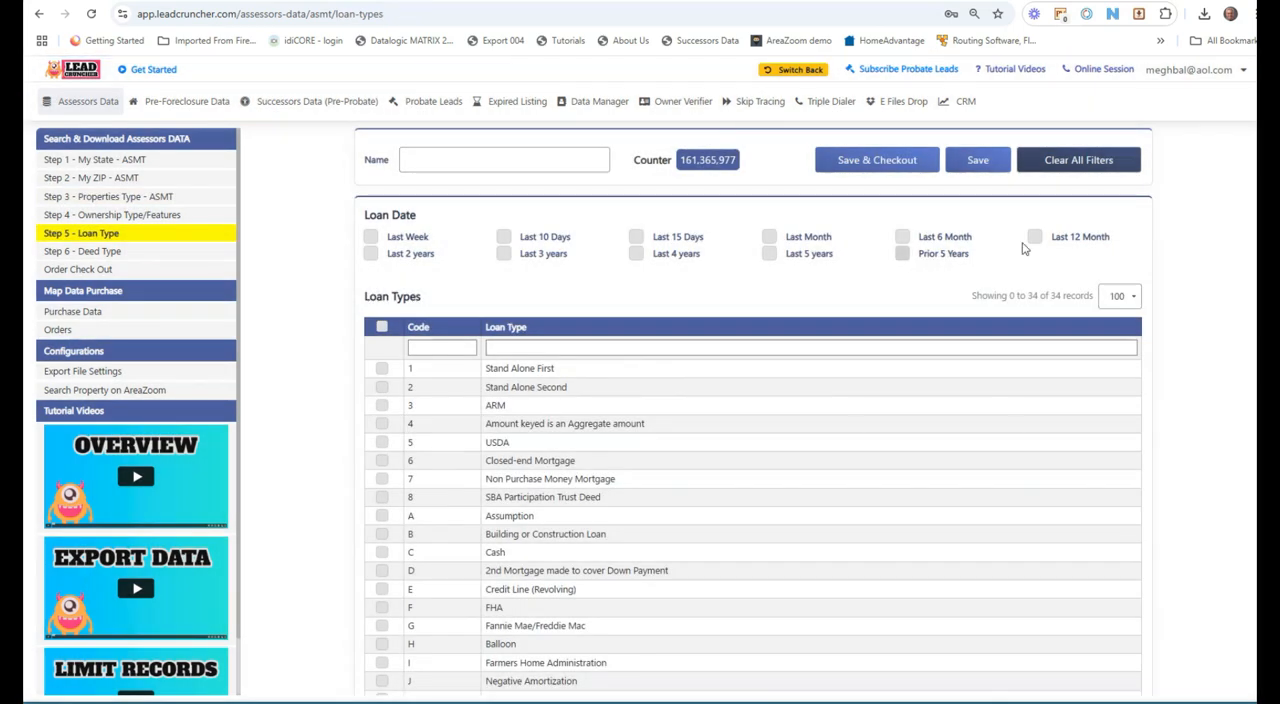
pyautogui.scroll(-3, 582, 374)
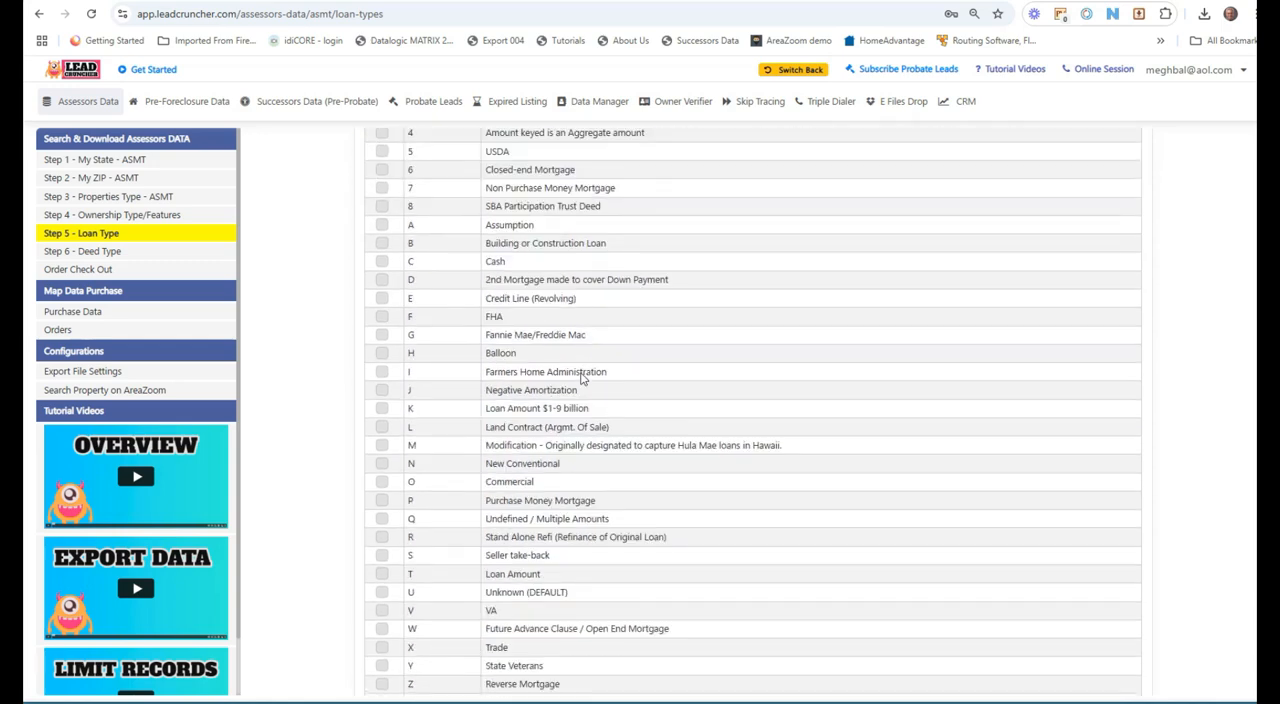
pyautogui.scroll(3, 582, 374)
pyautogui.doubleClick(1062, 293)
# Step: Review the Deed Type list
pyautogui.click(115, 252)
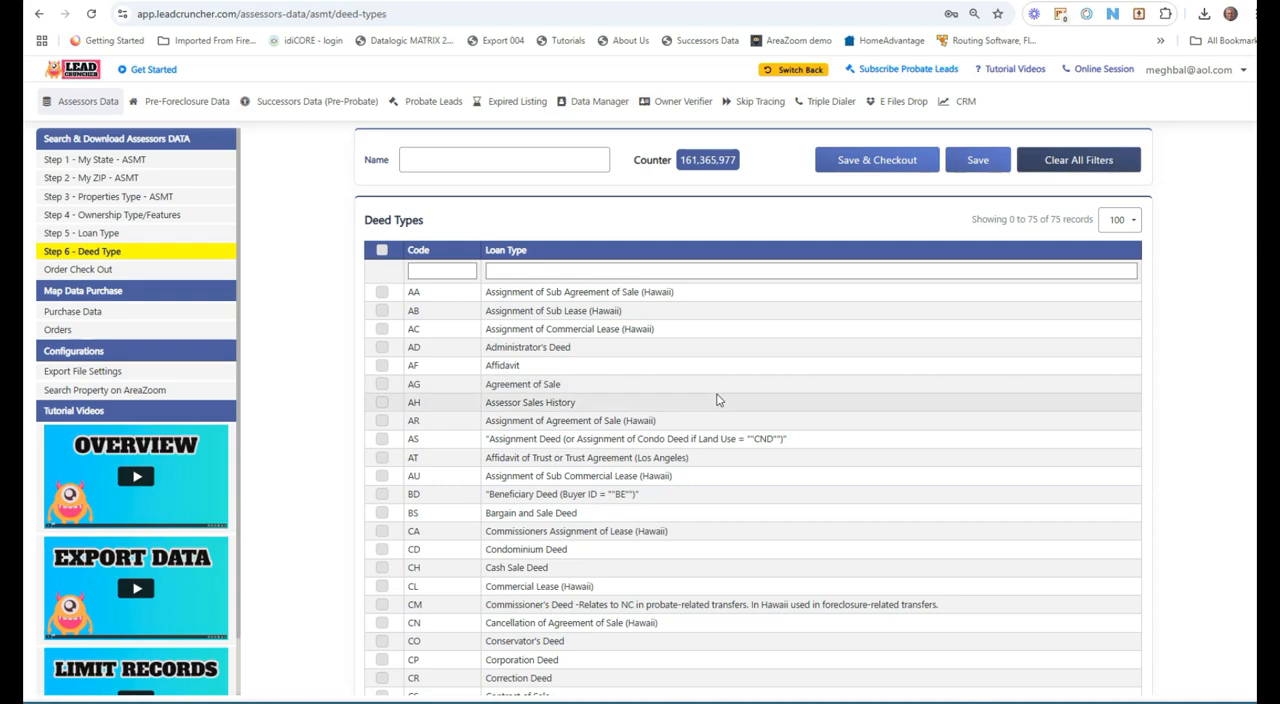
pyautogui.scroll(-5, 716, 400)
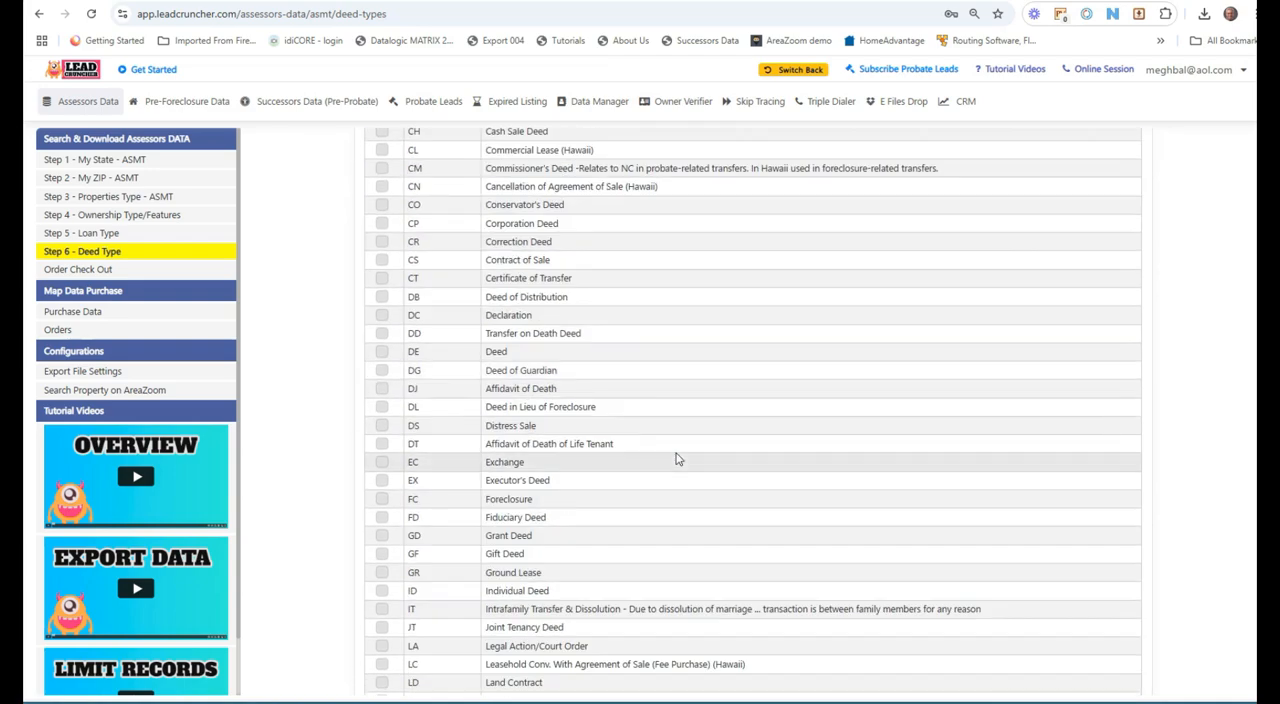
pyautogui.scroll(5, 677, 457)
# Step: Add Property Street Direction Left, Property Street Suffix and Property Address Carrier Route to the selected export fields, moving Prior Sale Price above Prior Valid Price
pyautogui.click(94, 371)
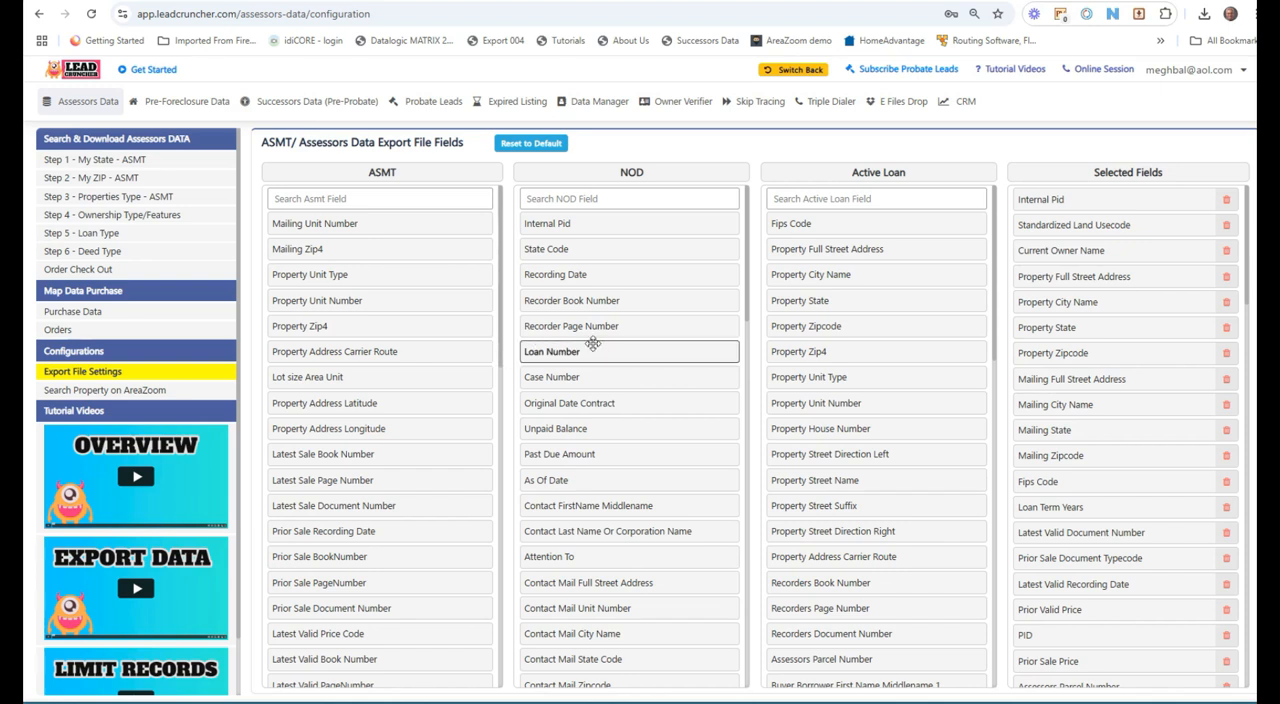
pyautogui.moveTo(575, 357); pyautogui.dragTo(1230, 592)
pyautogui.moveTo(778, 454); pyautogui.dragTo(1066, 686)
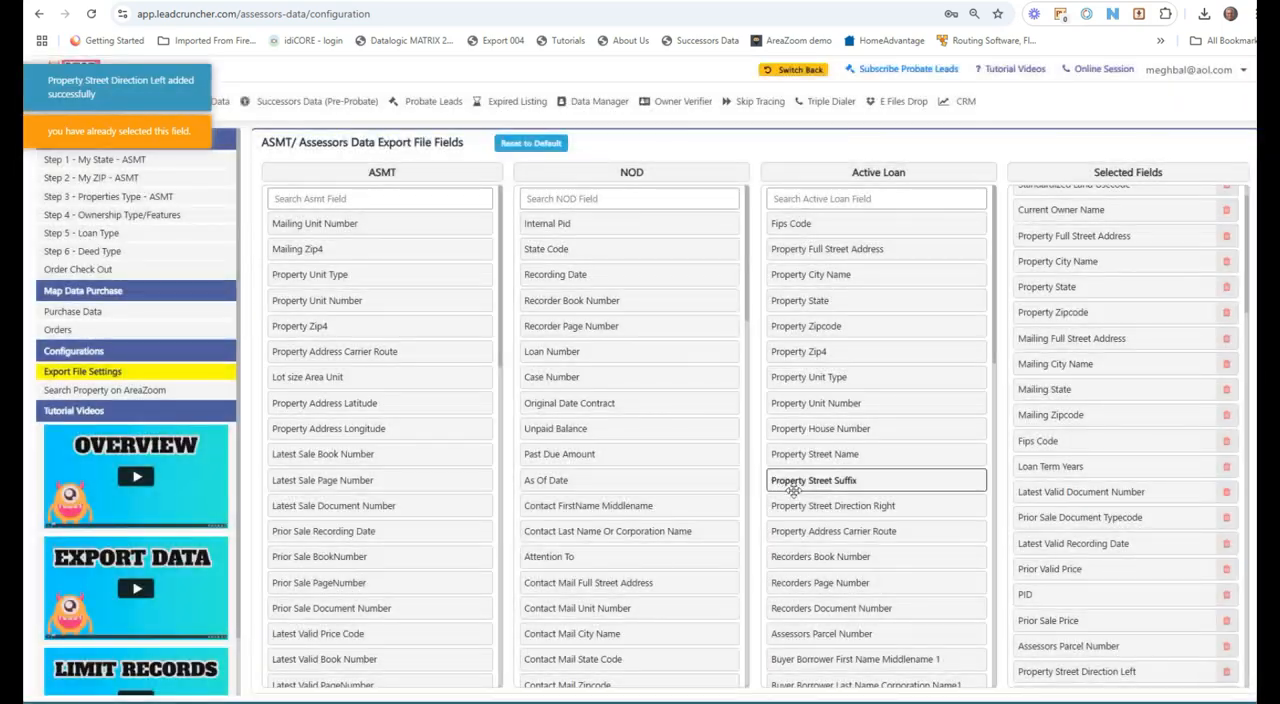
pyautogui.moveTo(800, 480); pyautogui.dragTo(1054, 675)
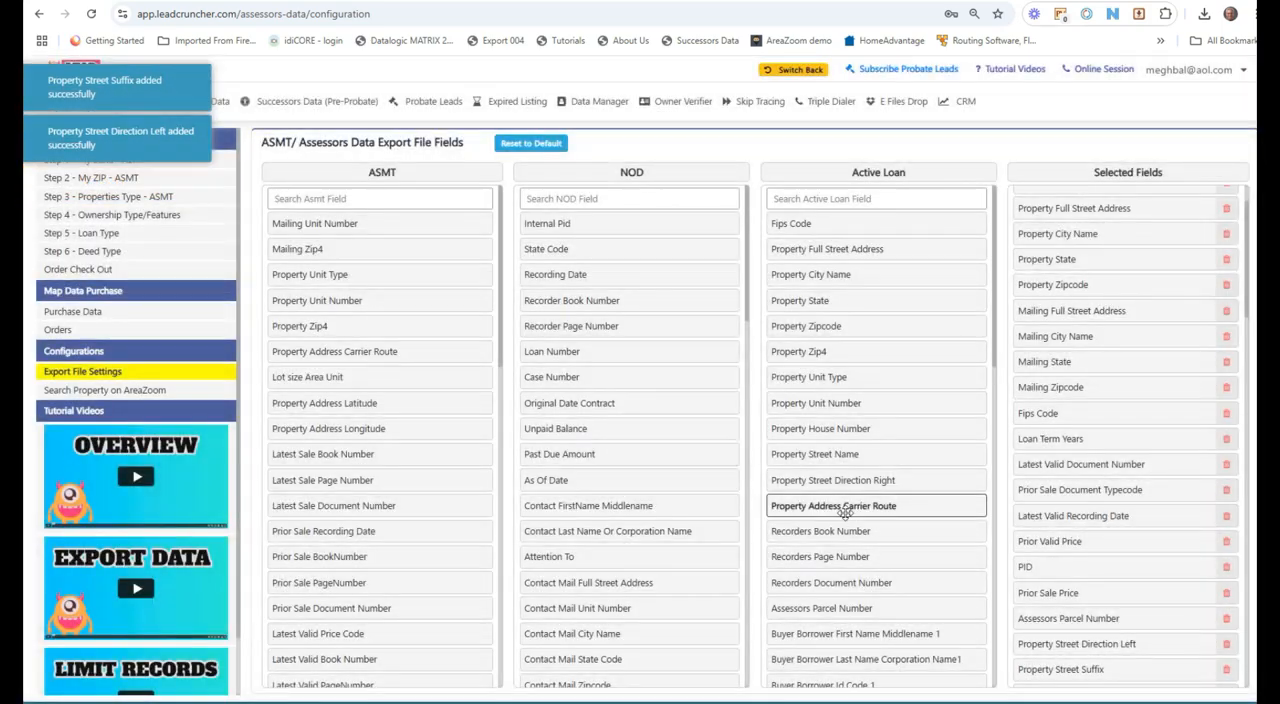
pyautogui.moveTo(849, 504); pyautogui.dragTo(1072, 648)
pyautogui.moveTo(1050, 593); pyautogui.dragTo(1055, 546)
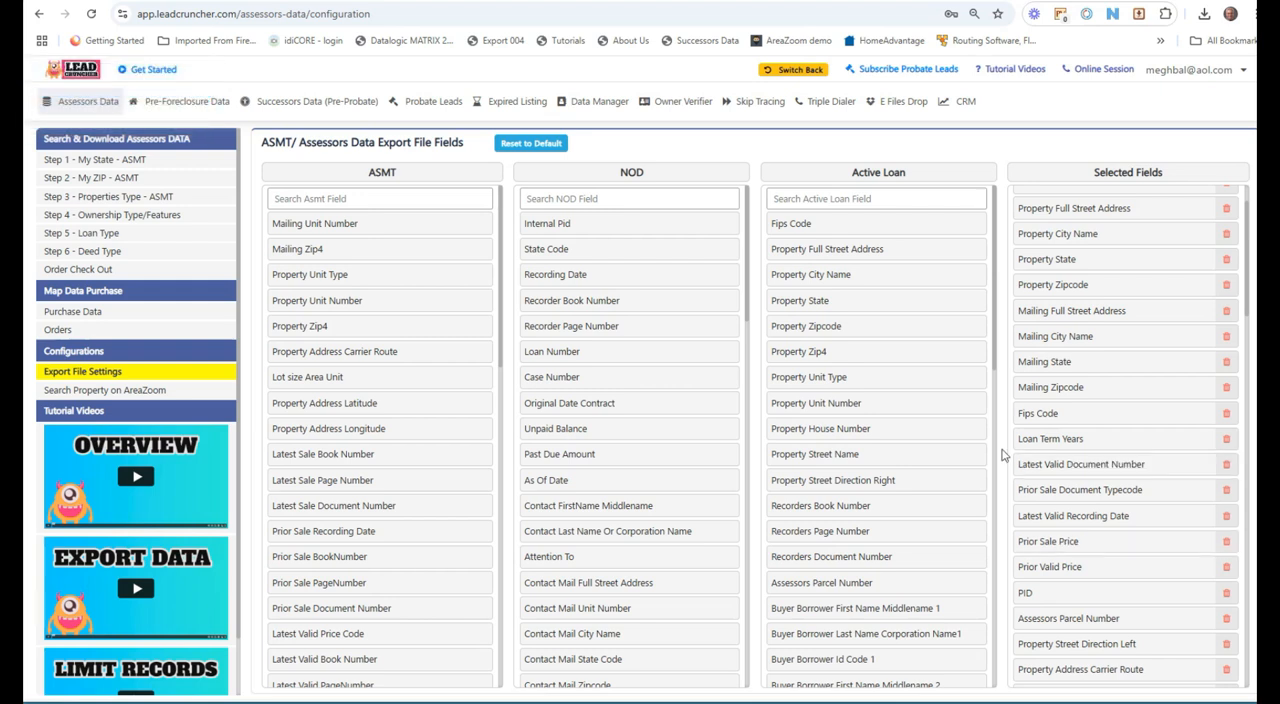
# Step: Examine the ASMT, NOD and Active Loan field columns of the export settings
pyautogui.moveTo(918, 179); pyautogui.dragTo(840, 168)
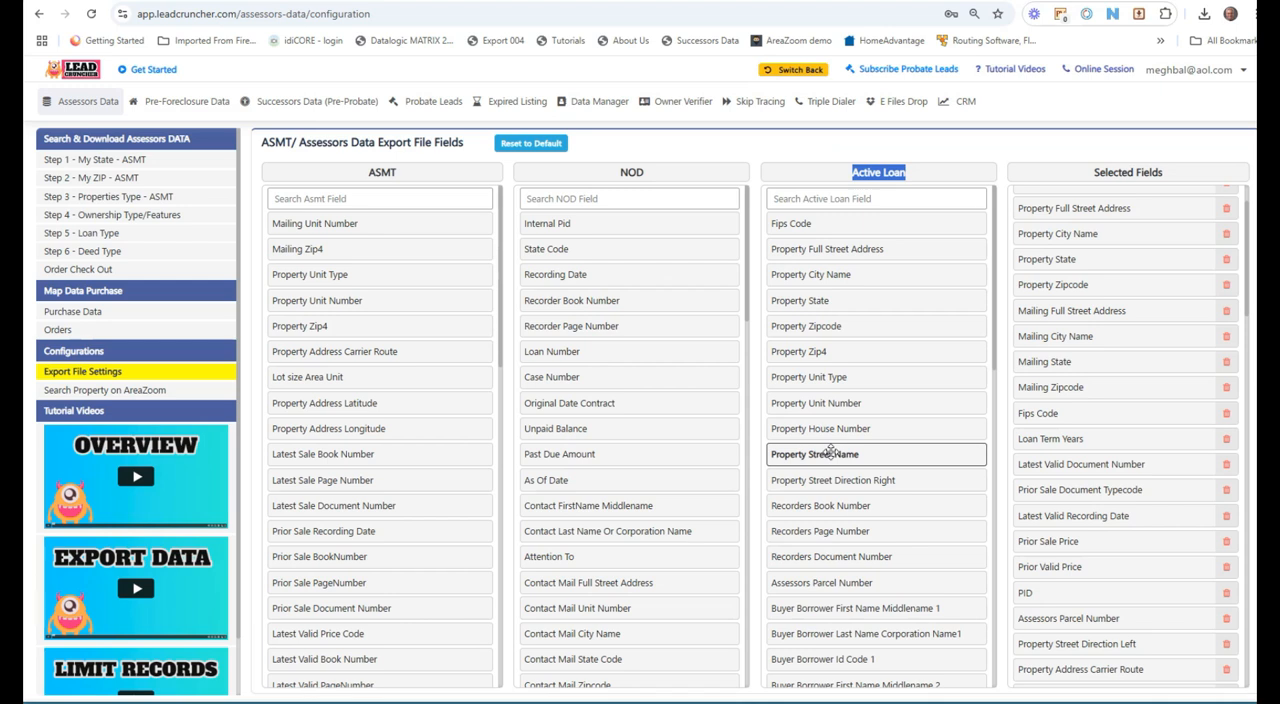
pyautogui.moveTo(404, 176); pyautogui.dragTo(366, 176)
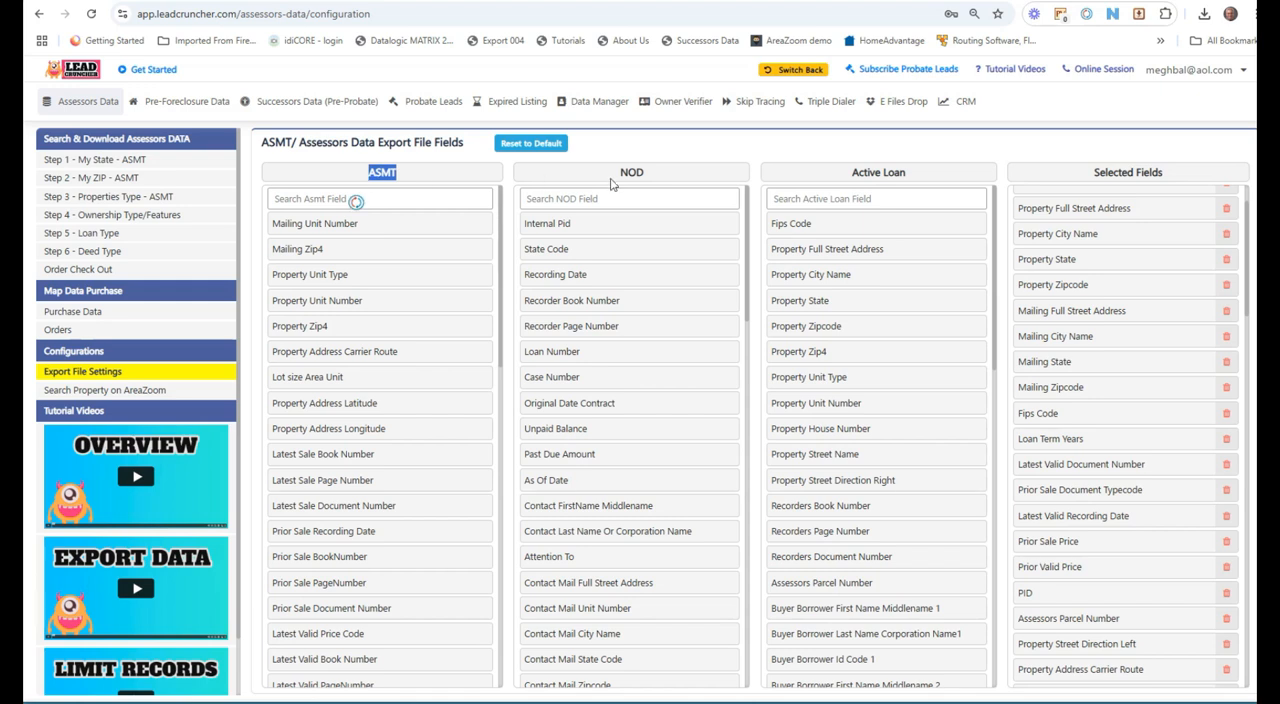
pyautogui.moveTo(650, 177); pyautogui.dragTo(613, 179)
pyautogui.moveTo(925, 177); pyautogui.dragTo(849, 176)
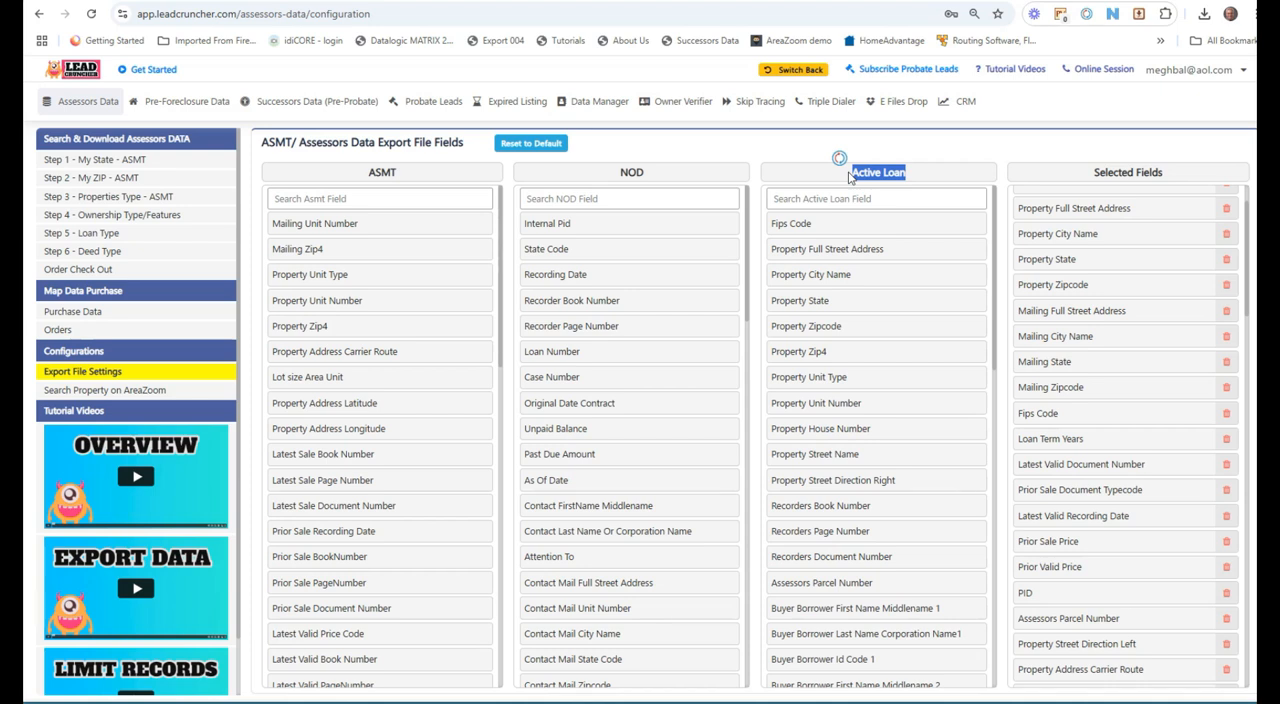
pyautogui.click(838, 170)
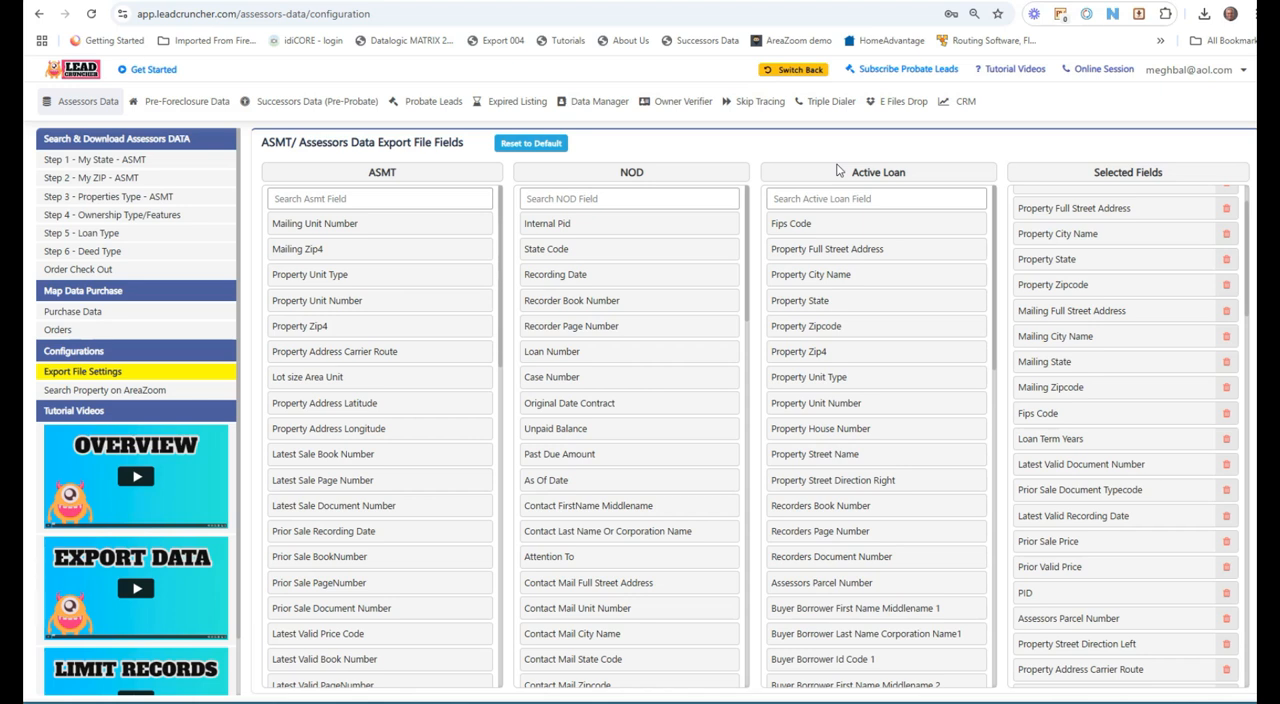
pyautogui.scroll(-10, 825, 420)
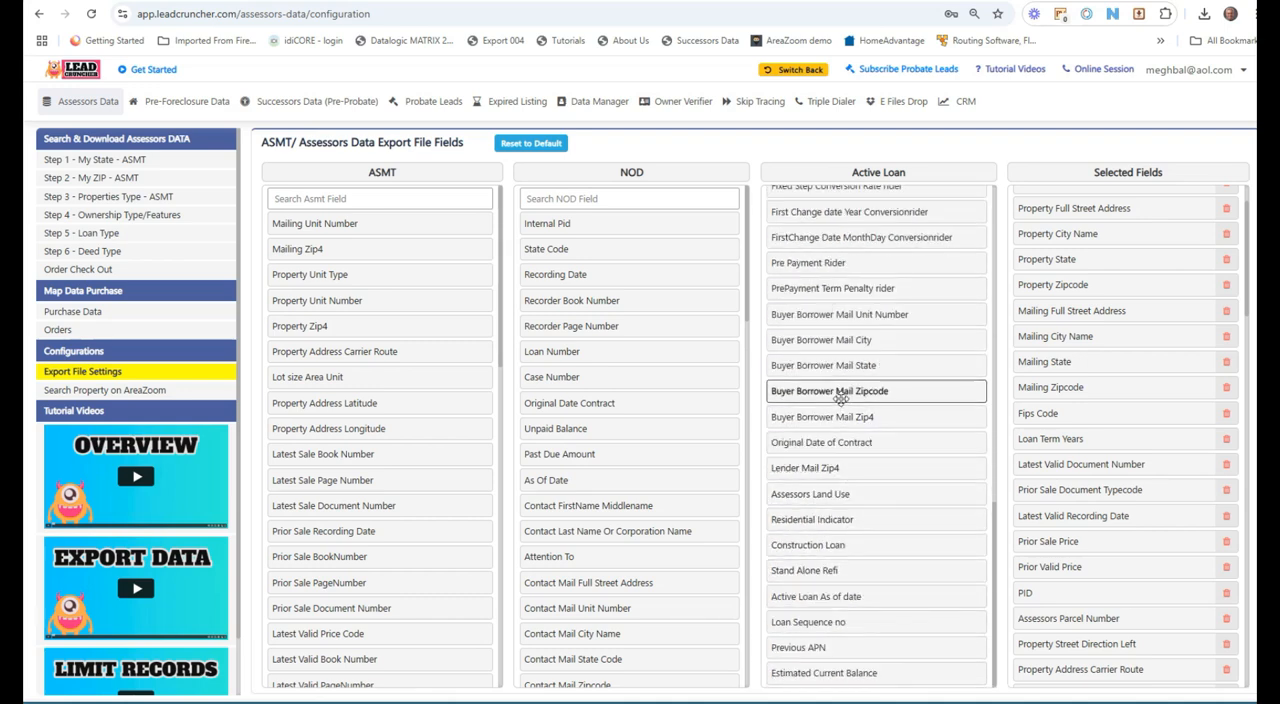
pyautogui.scroll(10, 829, 530)
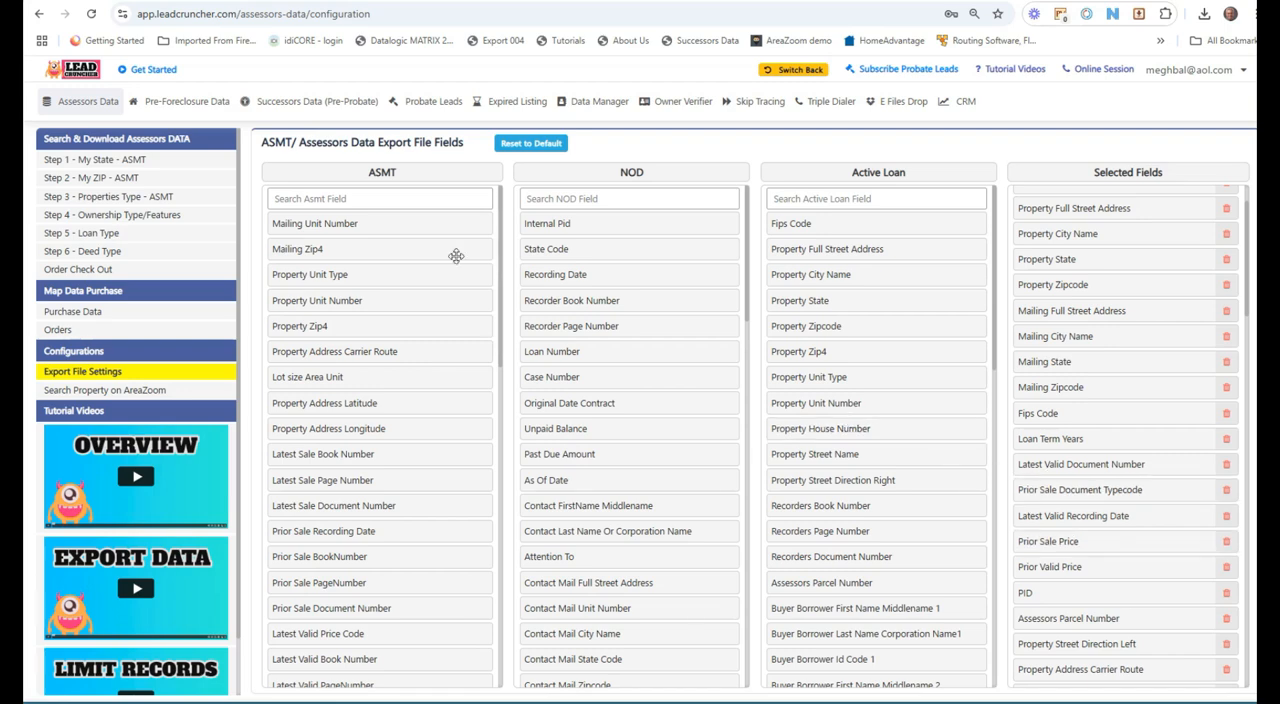
# Step: Filter the state list by ca and select California
pyautogui.click(86, 269)
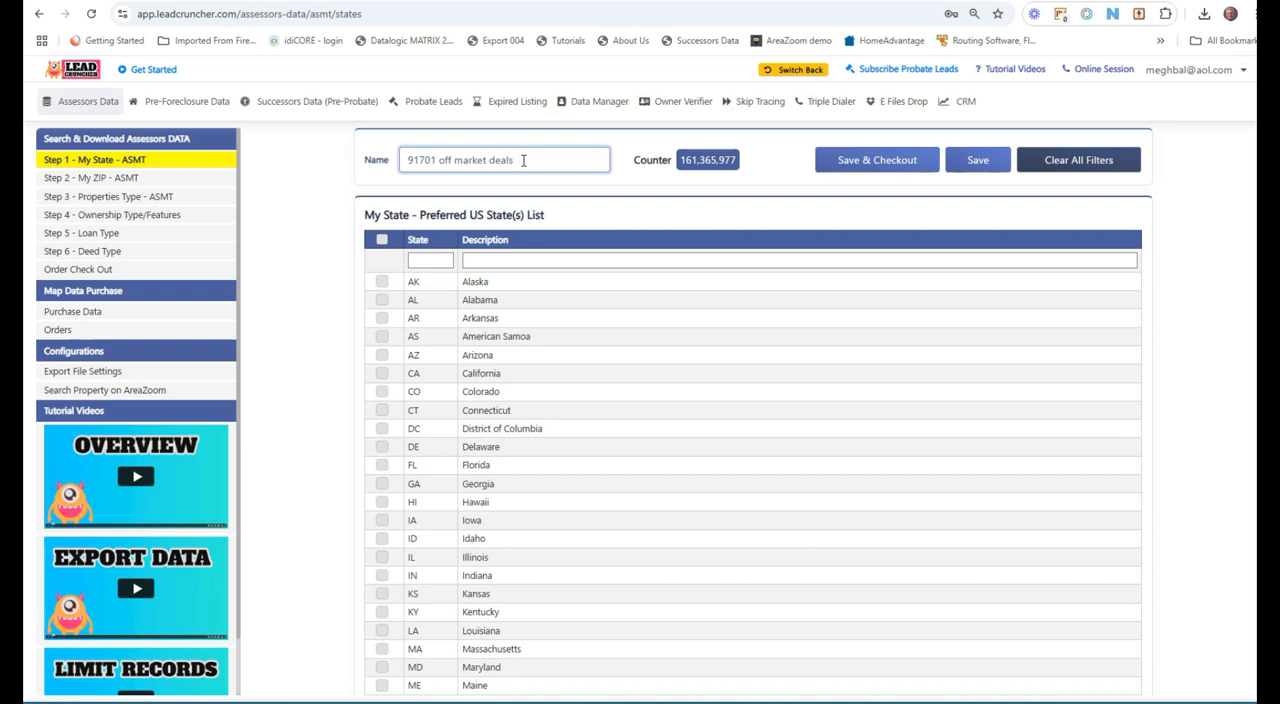
pyautogui.click(430, 261)
pyautogui.write('ca')
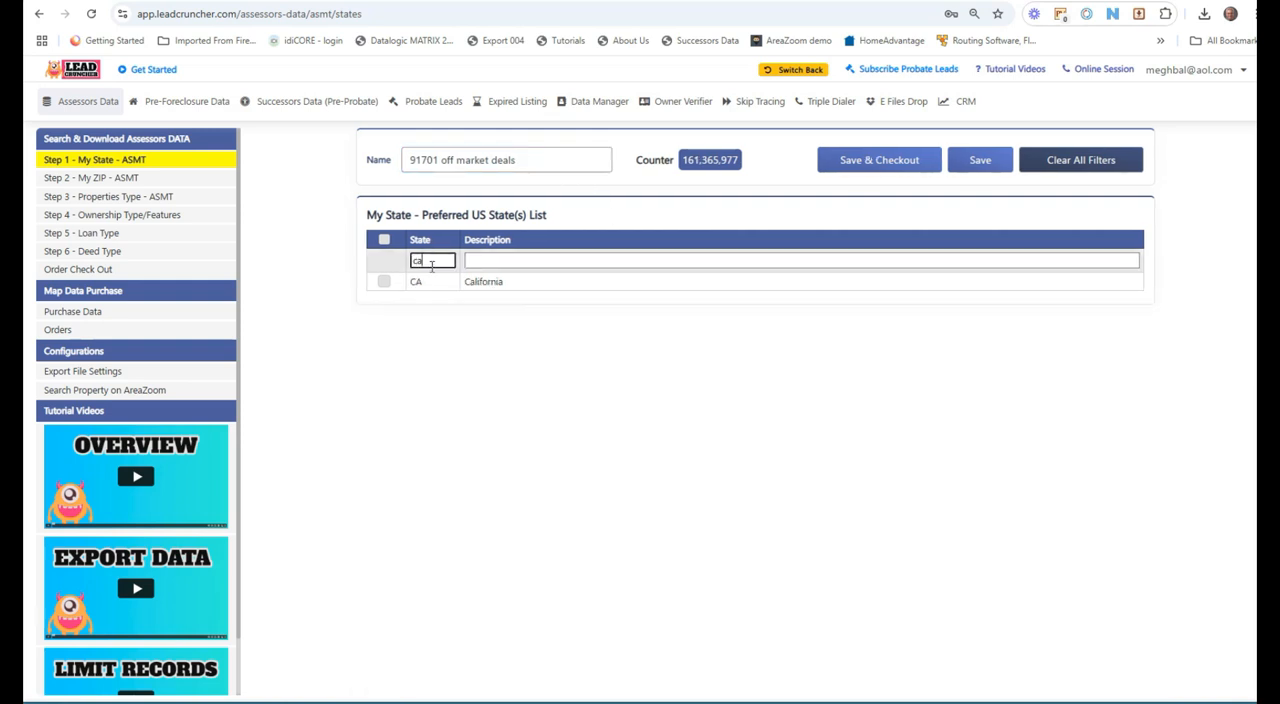
pyautogui.click(384, 281)
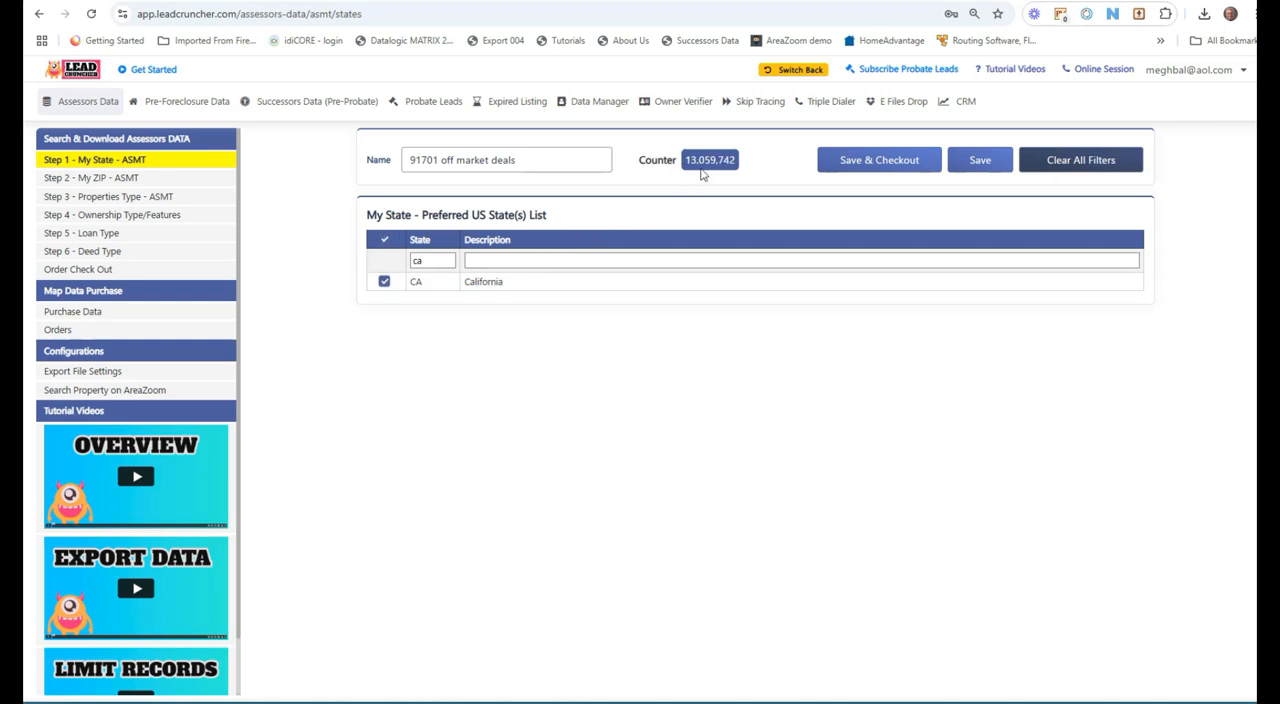
# Step: Filter the ZIP code list for 91701 and select that ZIP code
pyautogui.click(140, 178)
pyautogui.click(539, 294)
pyautogui.write('917')
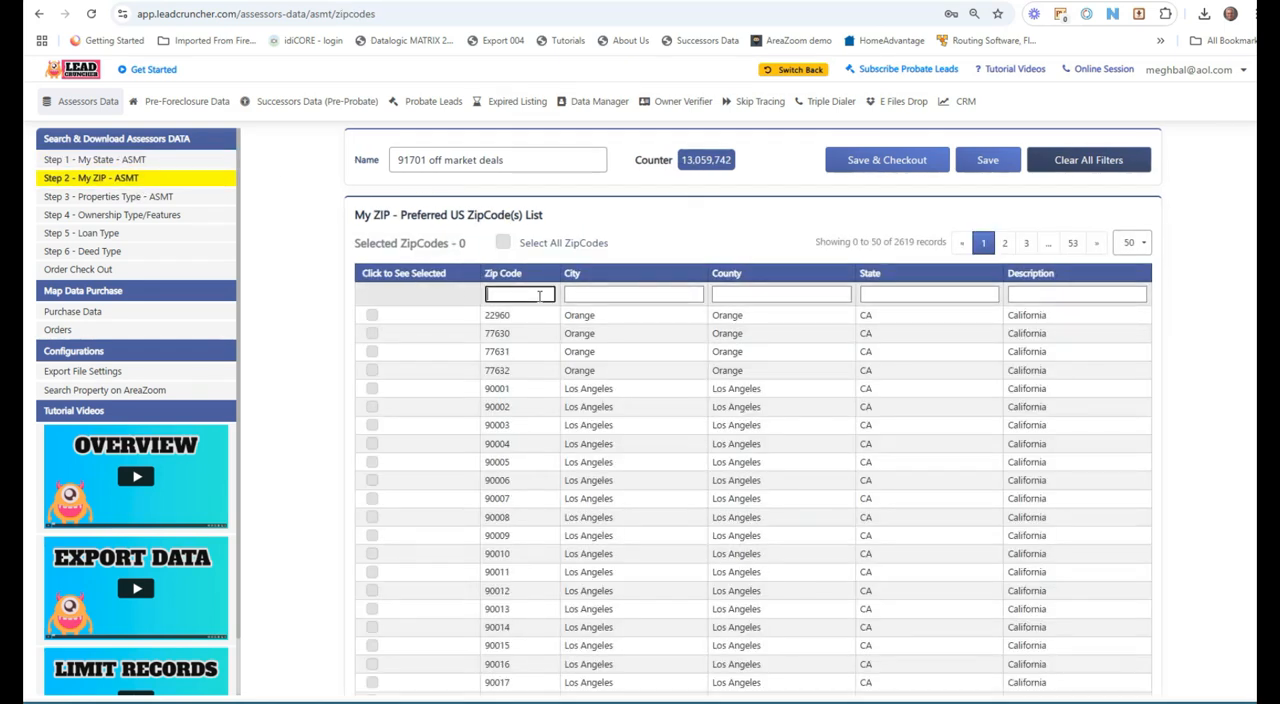
pyautogui.write('01')
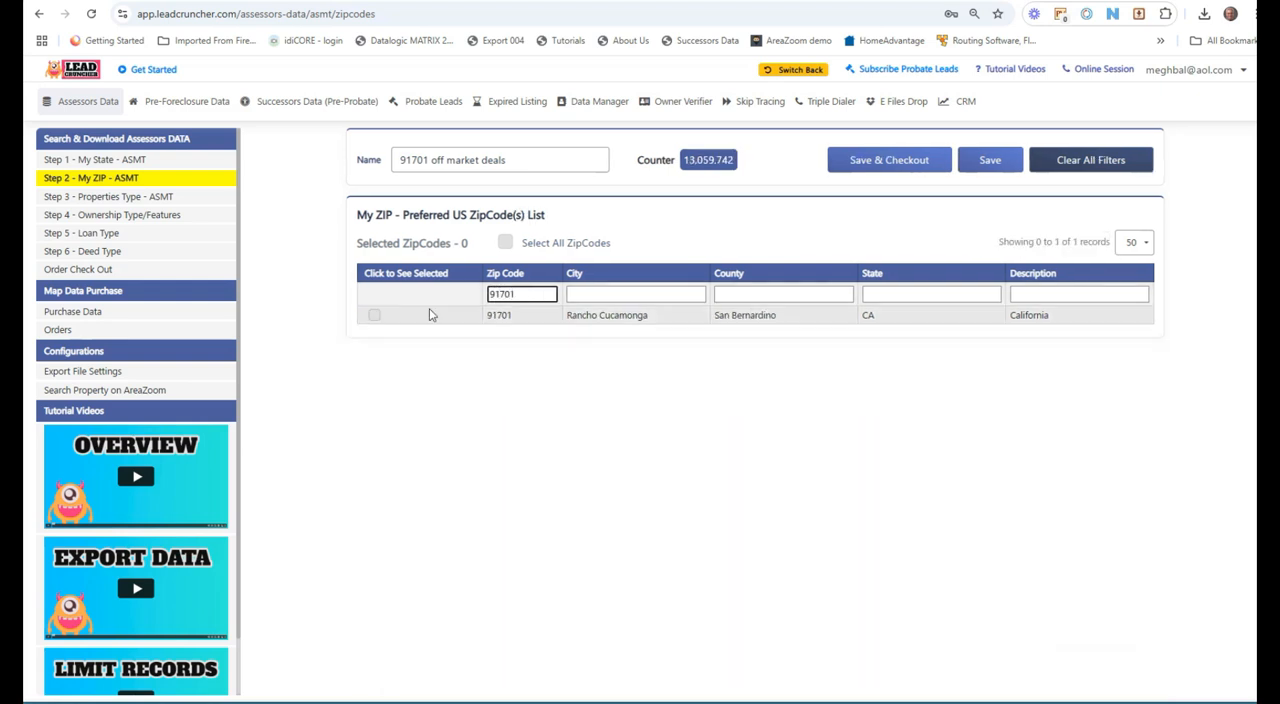
pyautogui.click(372, 316)
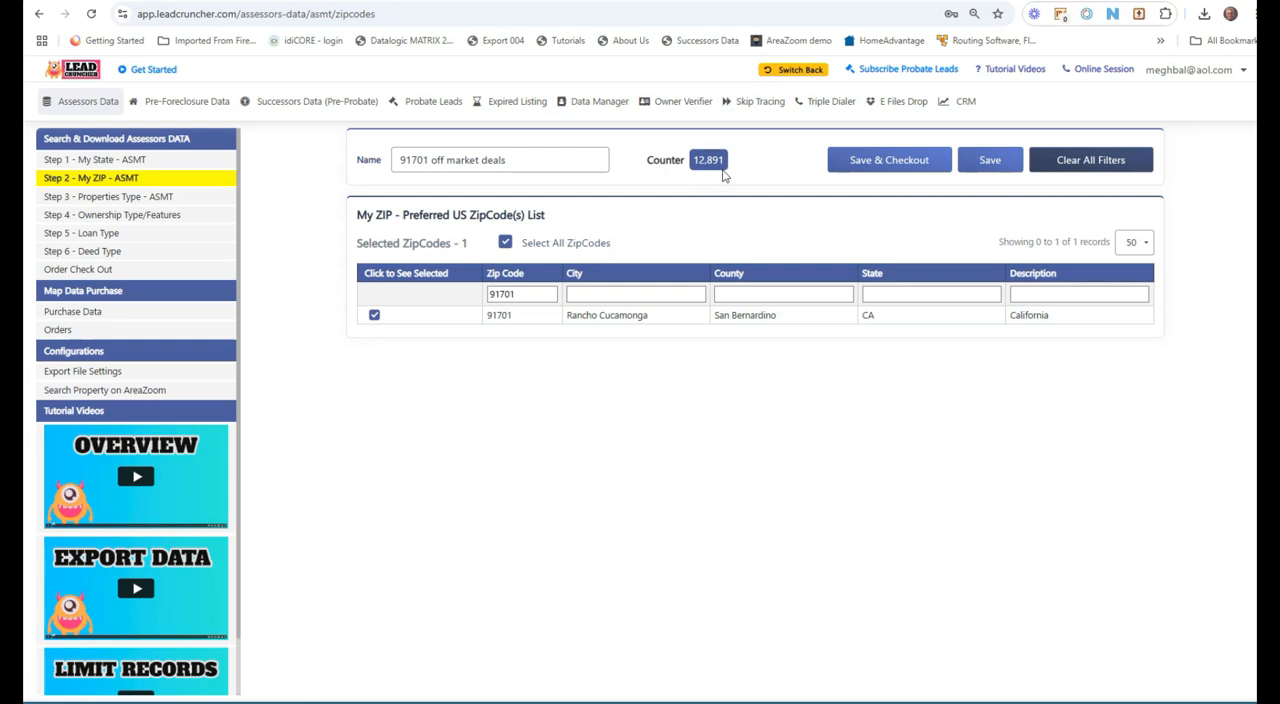
# Step: Filter property types to Residential and select all residential land use codes
pyautogui.click(108, 199)
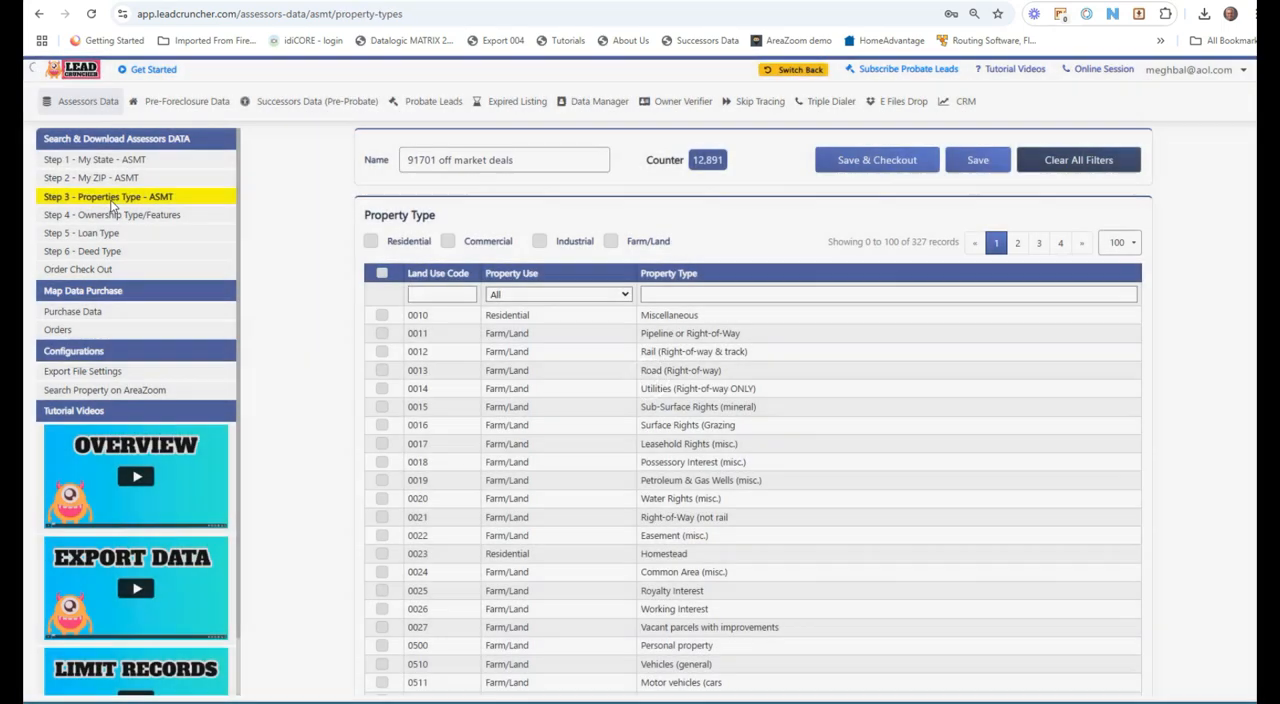
pyautogui.click(521, 296)
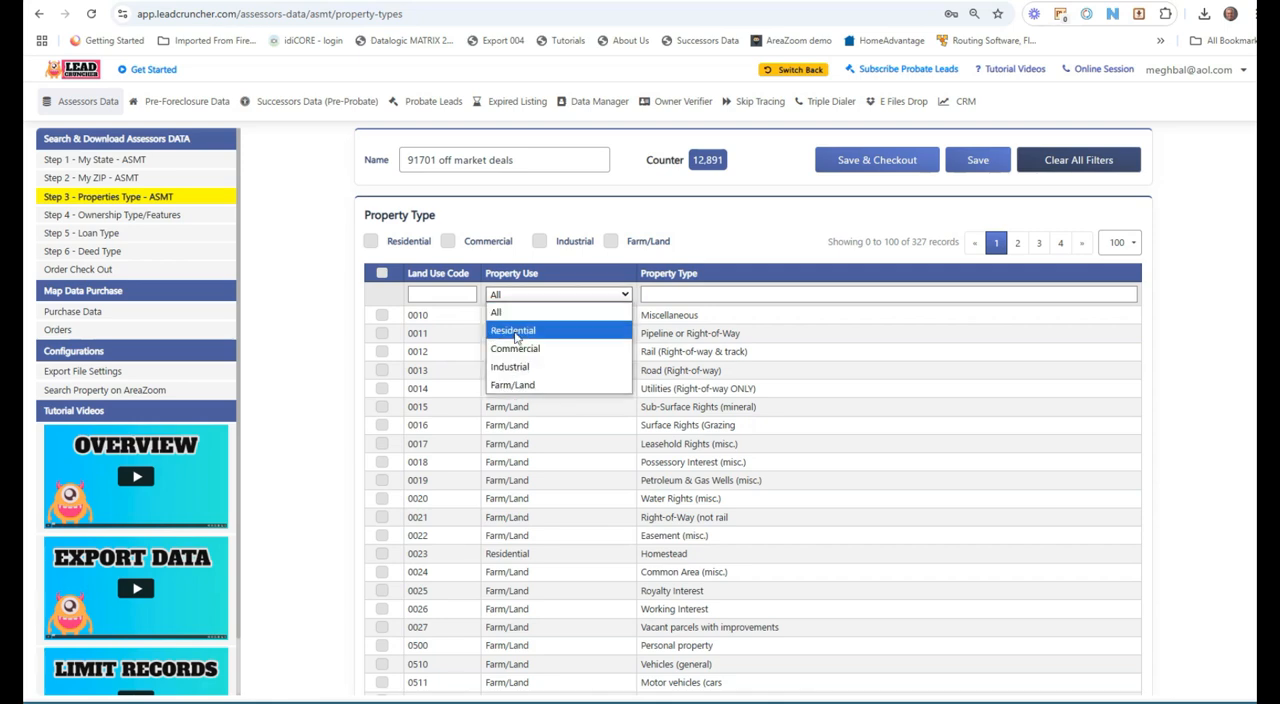
pyautogui.click(371, 242)
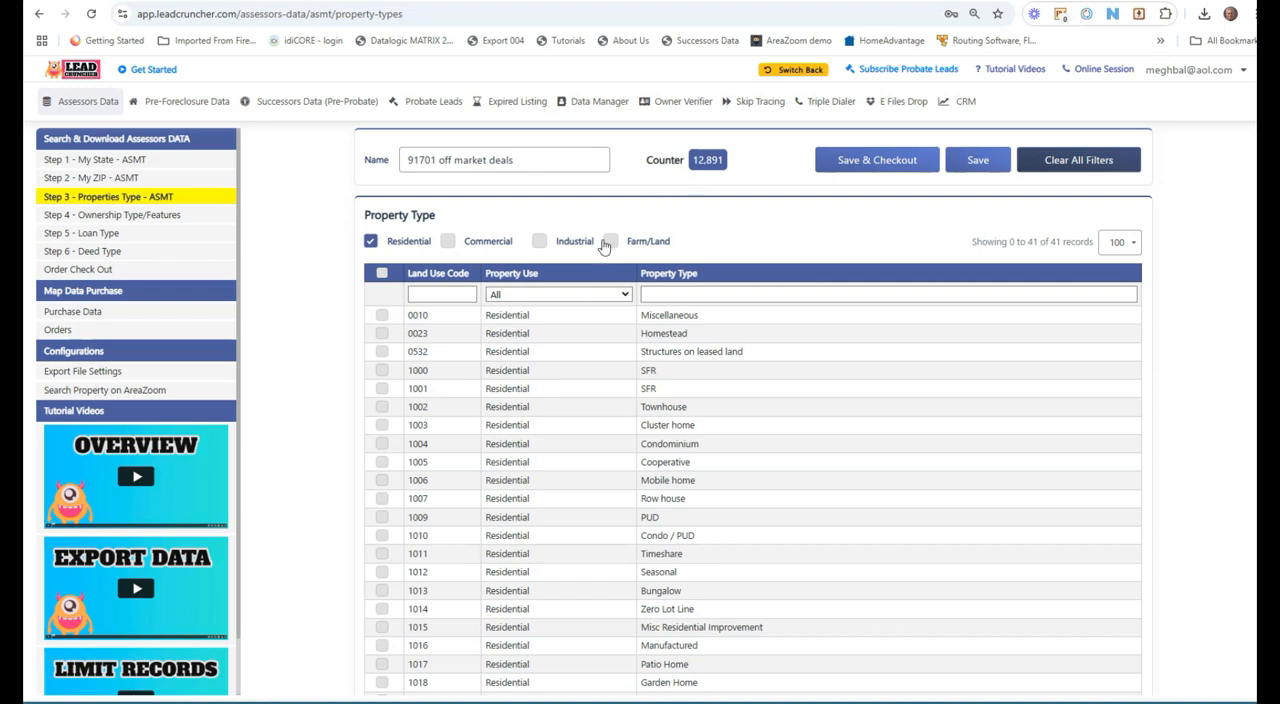
pyautogui.click(553, 294)
pyautogui.click(540, 329)
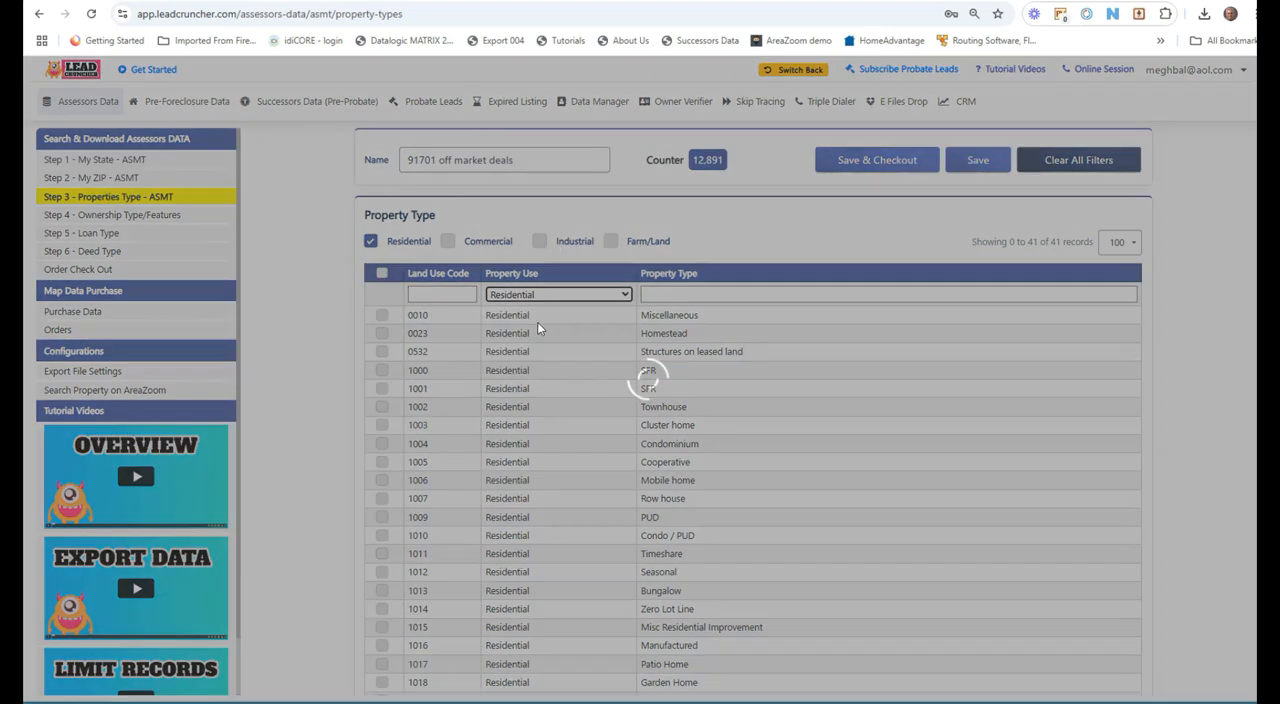
pyautogui.click(381, 273)
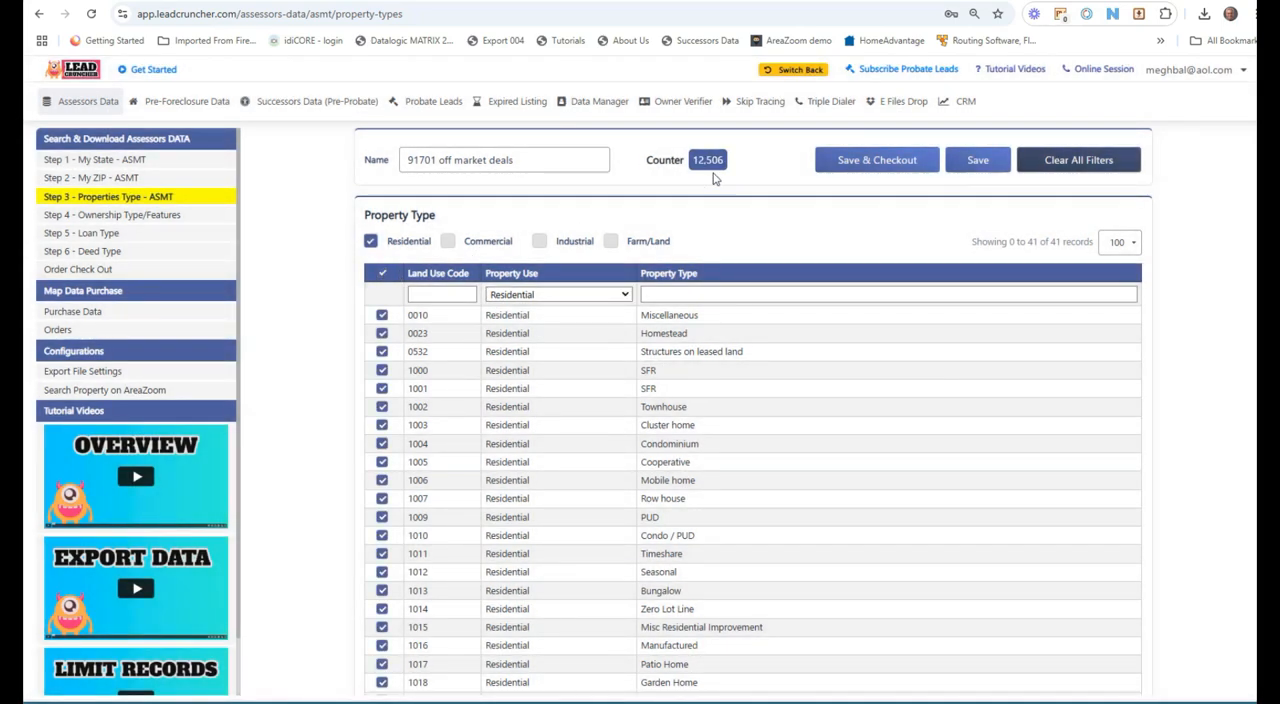
# Step: Narrow the property types to only the SFR land use codes by clearing all and selecting the sfr matches
pyautogui.click(381, 273)
pyautogui.click(675, 295)
pyautogui.write('sfr')
pyautogui.click(384, 273)
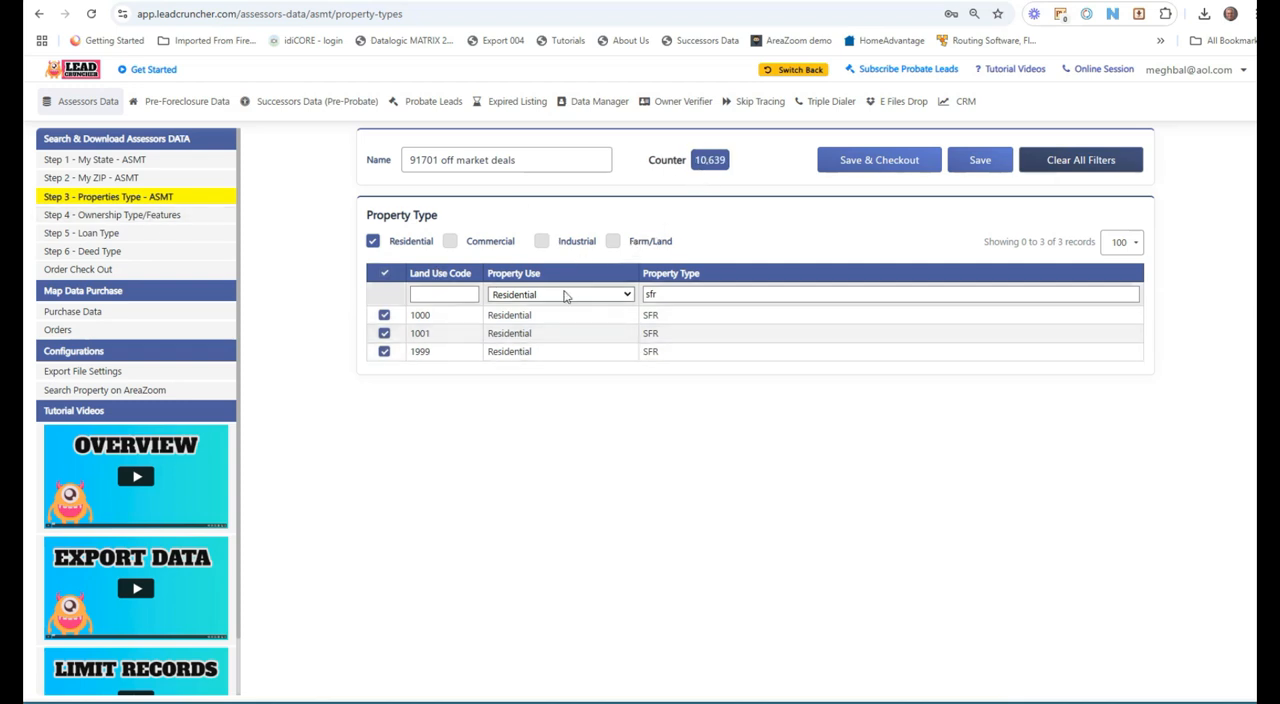
# Step: Open the ownership filters and select Absentee Owner and Individual Owned
pyautogui.click(115, 216)
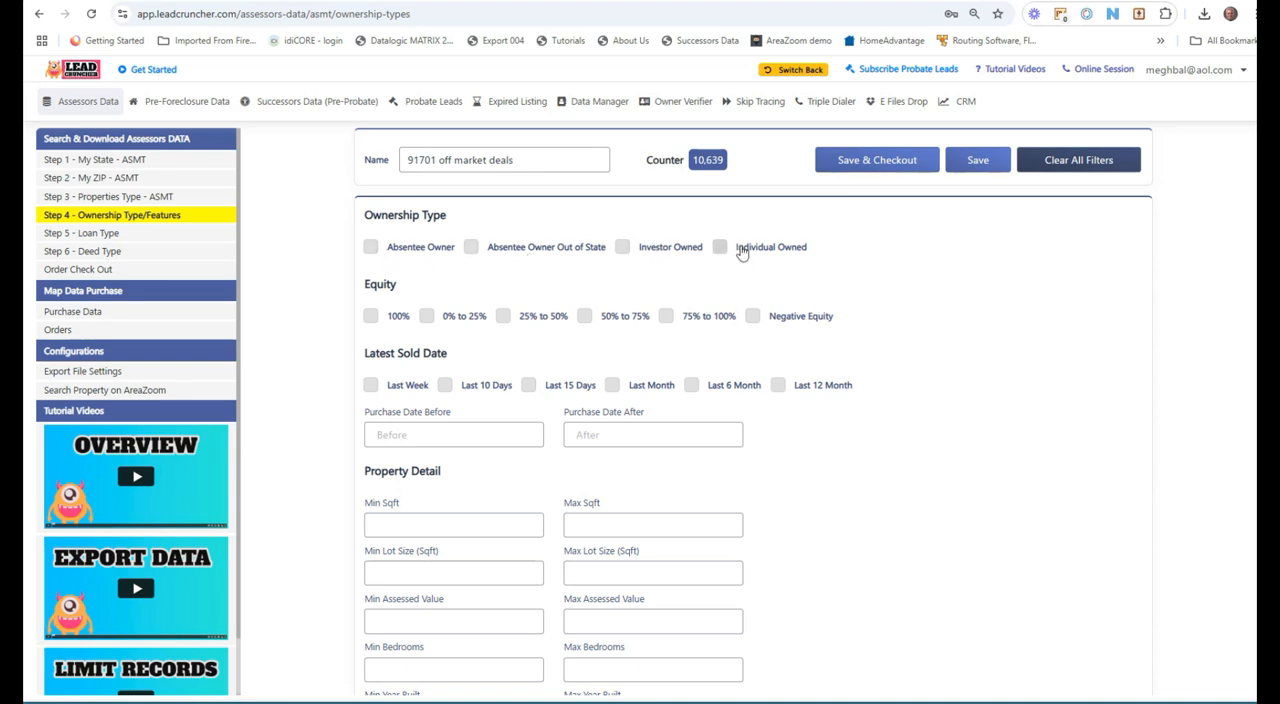
pyautogui.click(371, 247)
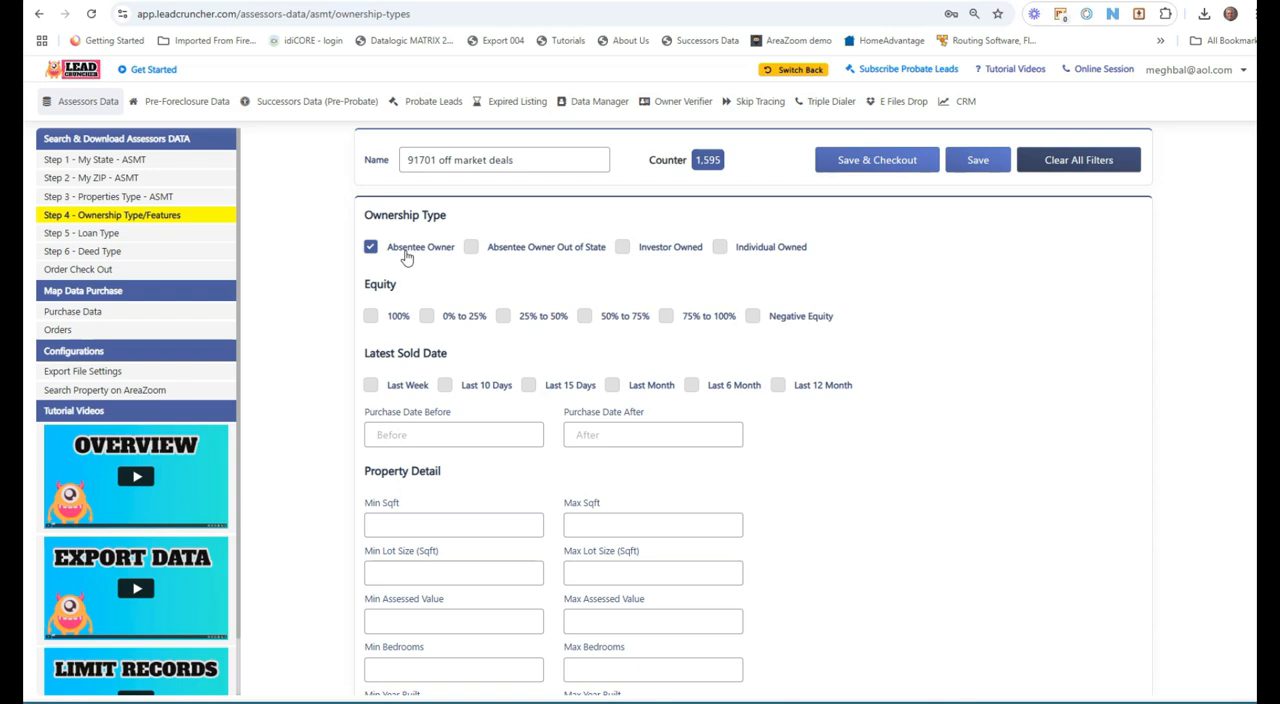
pyautogui.click(371, 248)
pyautogui.click(721, 249)
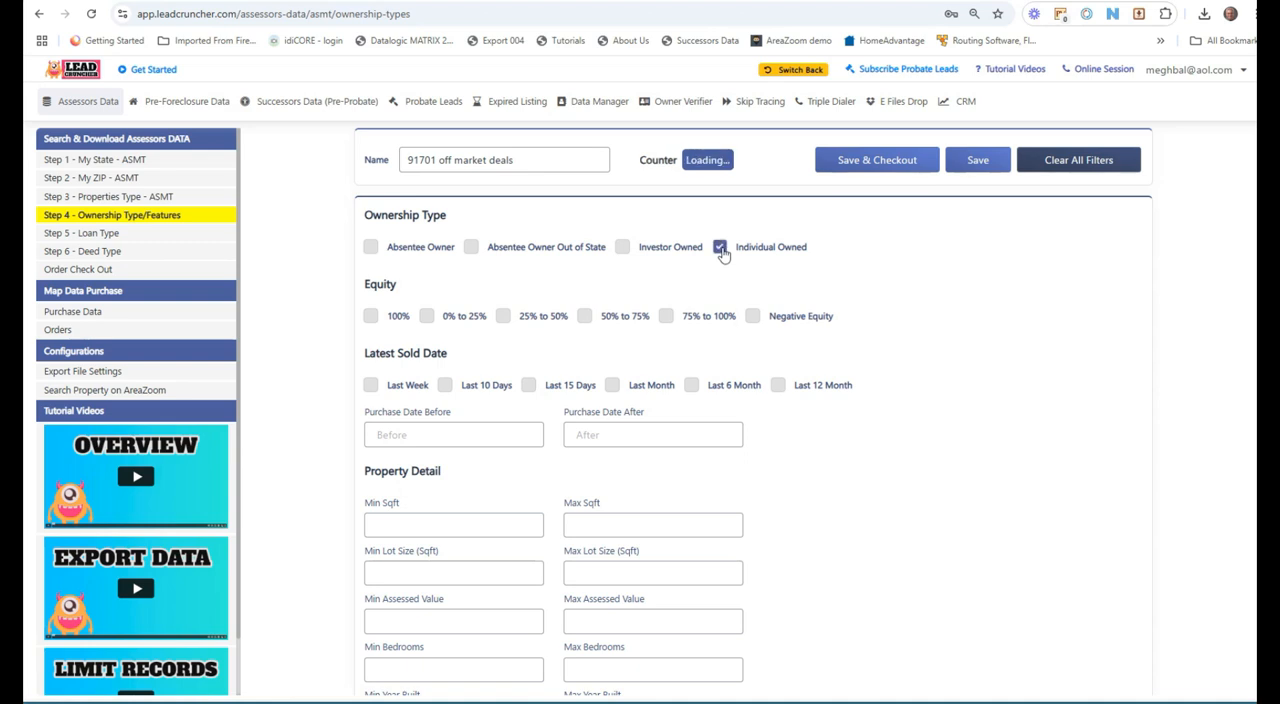
pyautogui.click(373, 251)
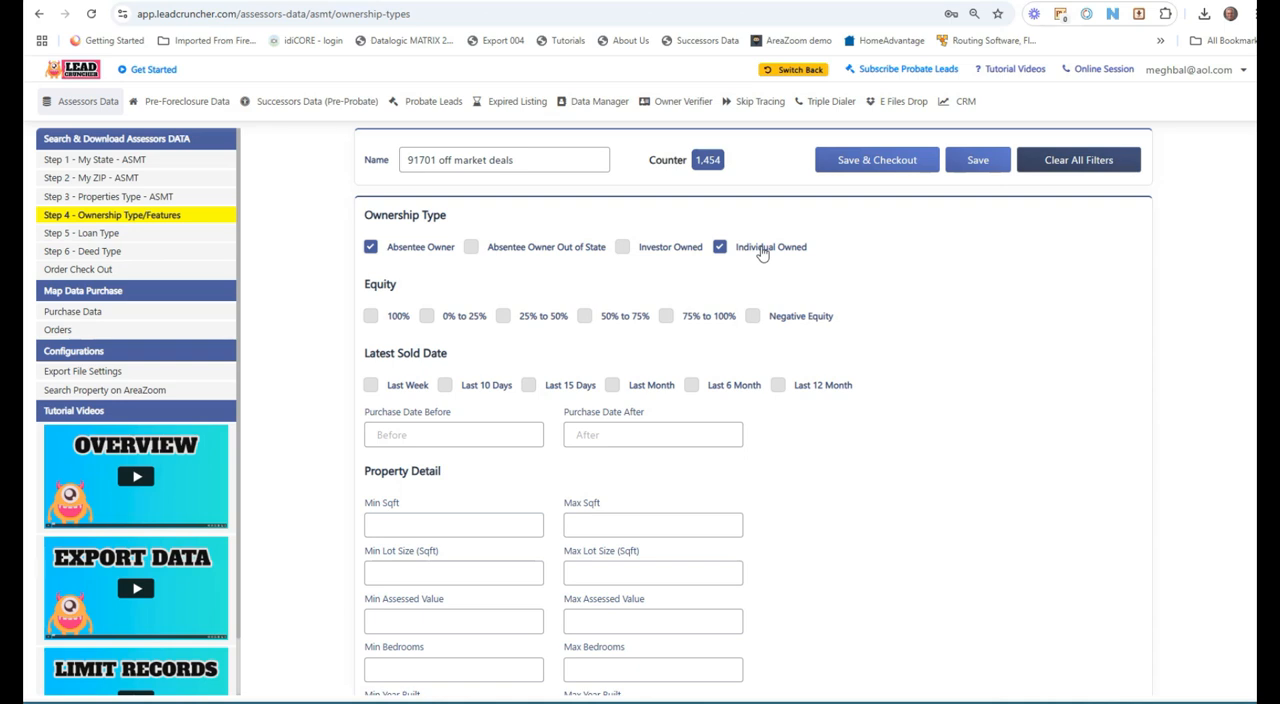
# Step: Select the 25% to 50%, 50% to 75% and 75% to 100% equity ranges
pyautogui.moveTo(361, 285); pyautogui.dragTo(400, 286)
pyautogui.click(360, 292)
pyautogui.click(503, 316)
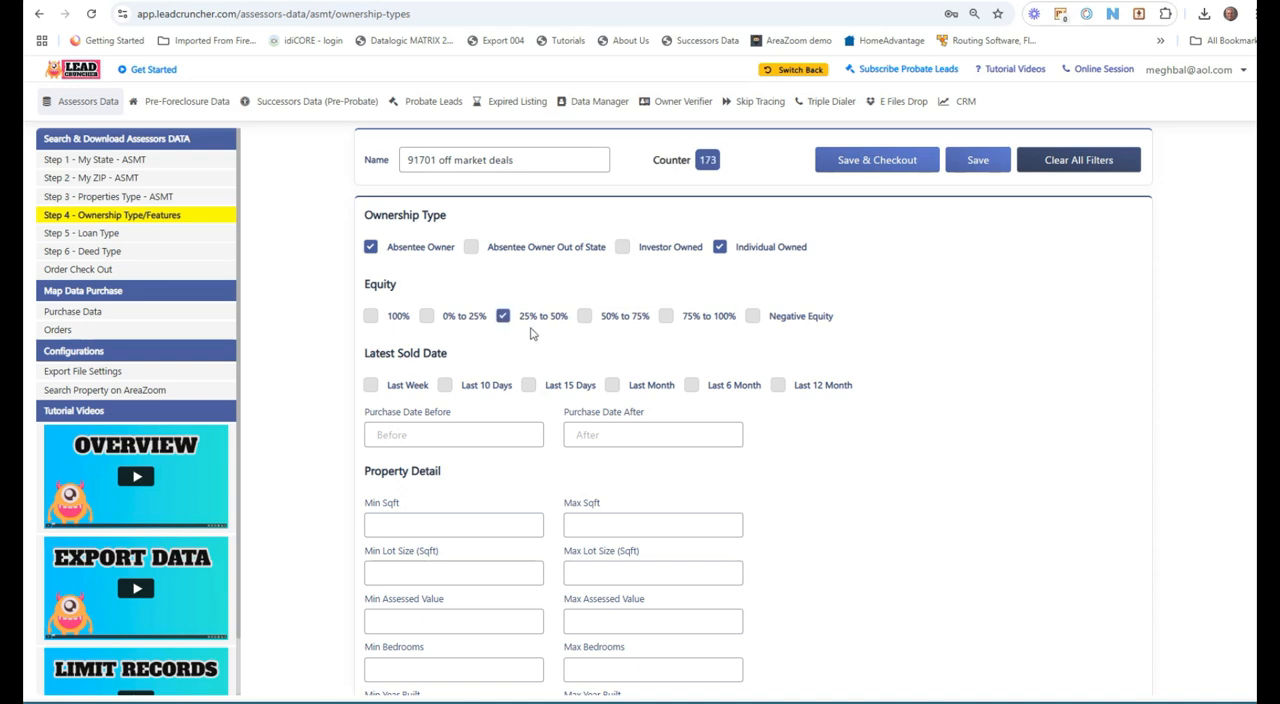
pyautogui.click(586, 318)
pyautogui.click(666, 318)
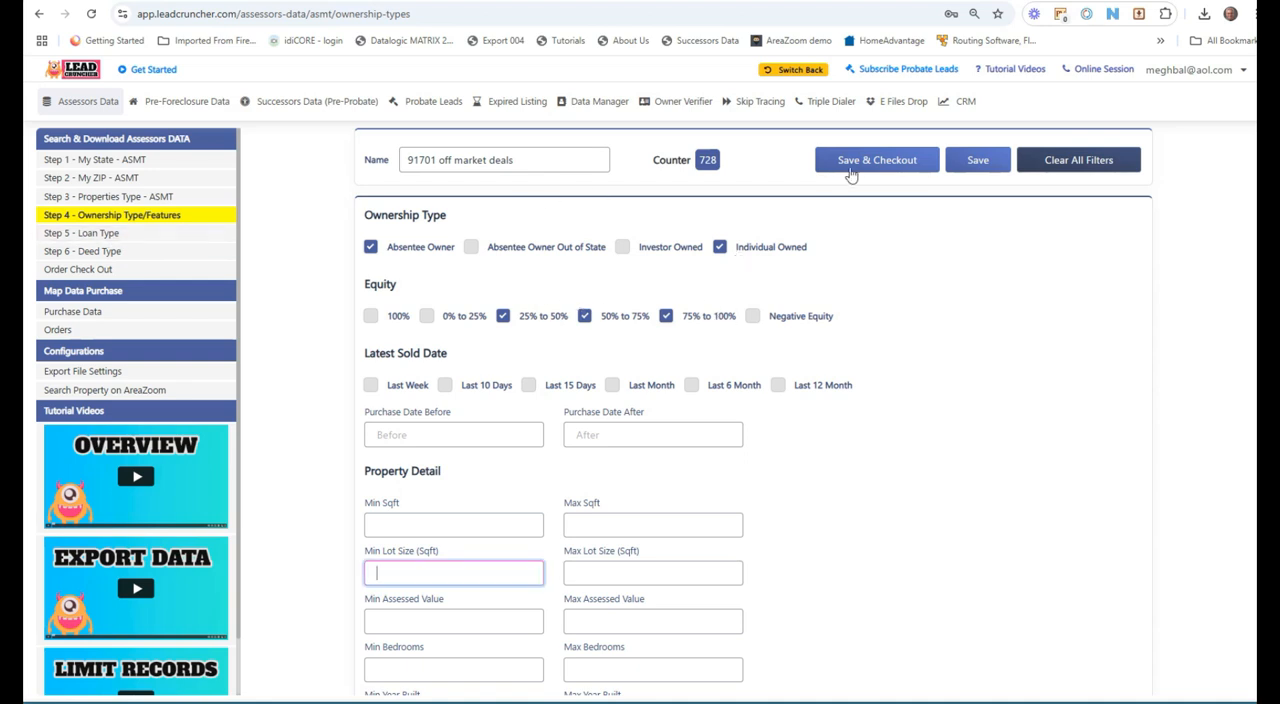
# Step: Open the loan type filters and review the list of loan types
pyautogui.click(96, 236)
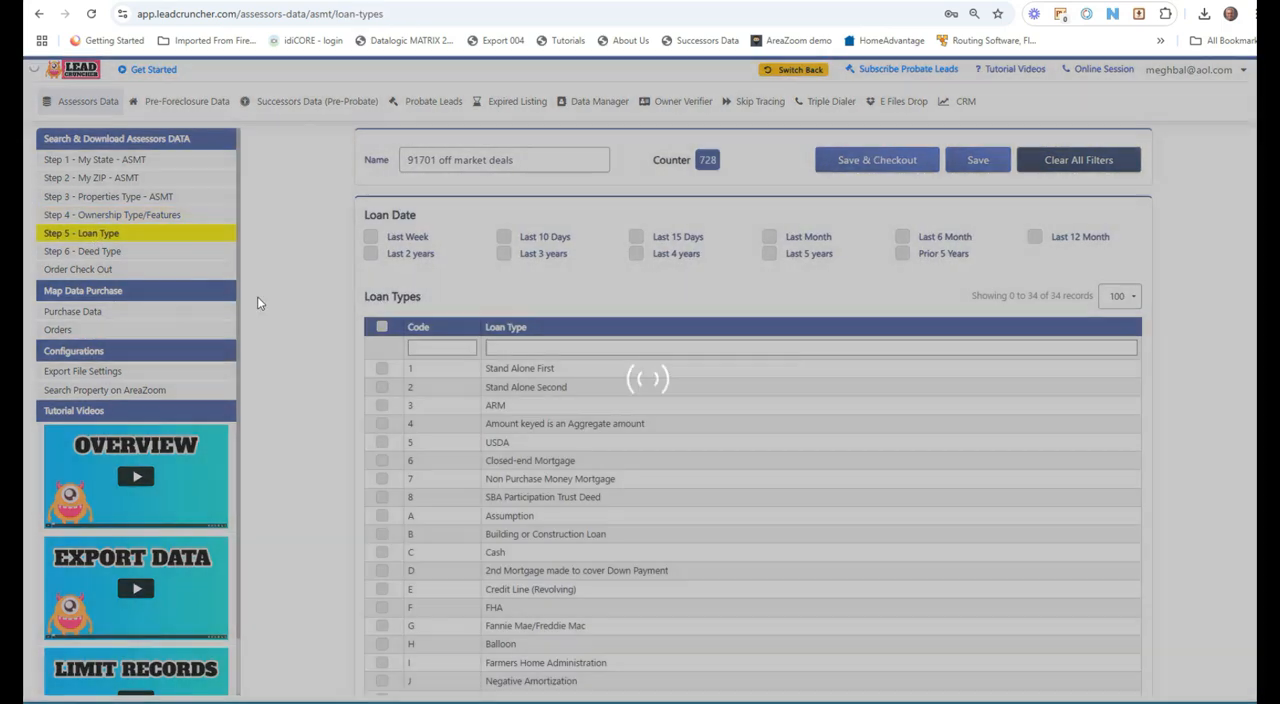
pyautogui.scroll(-3, 501, 418)
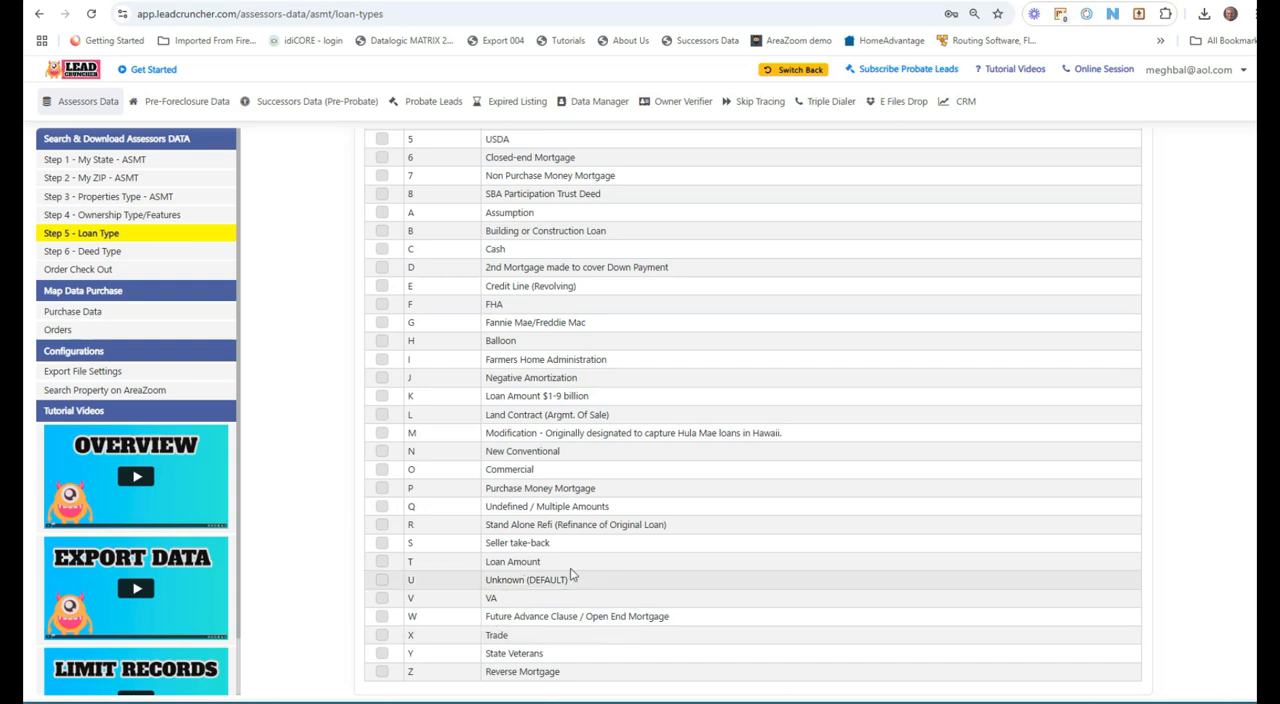
pyautogui.moveTo(562, 546); pyautogui.dragTo(481, 552)
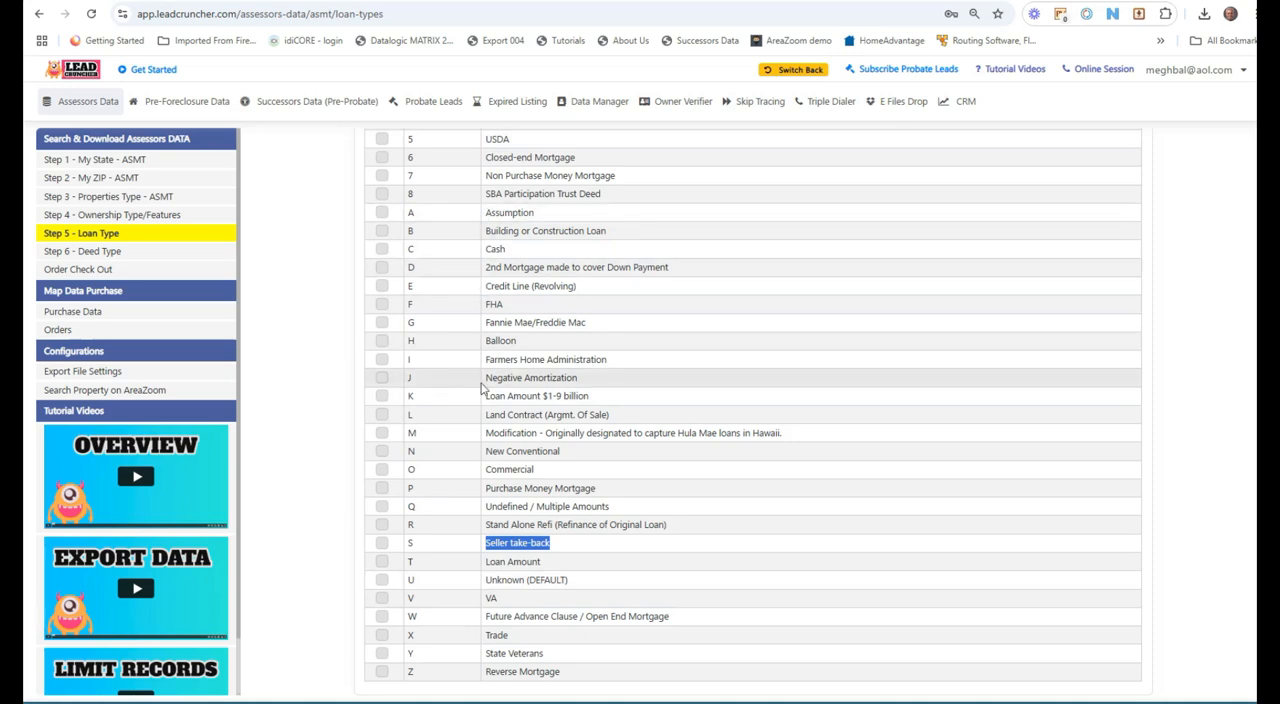
# Step: Open the deed type filters and try selecting all affidavit deed types found with aff
pyautogui.click(100, 251)
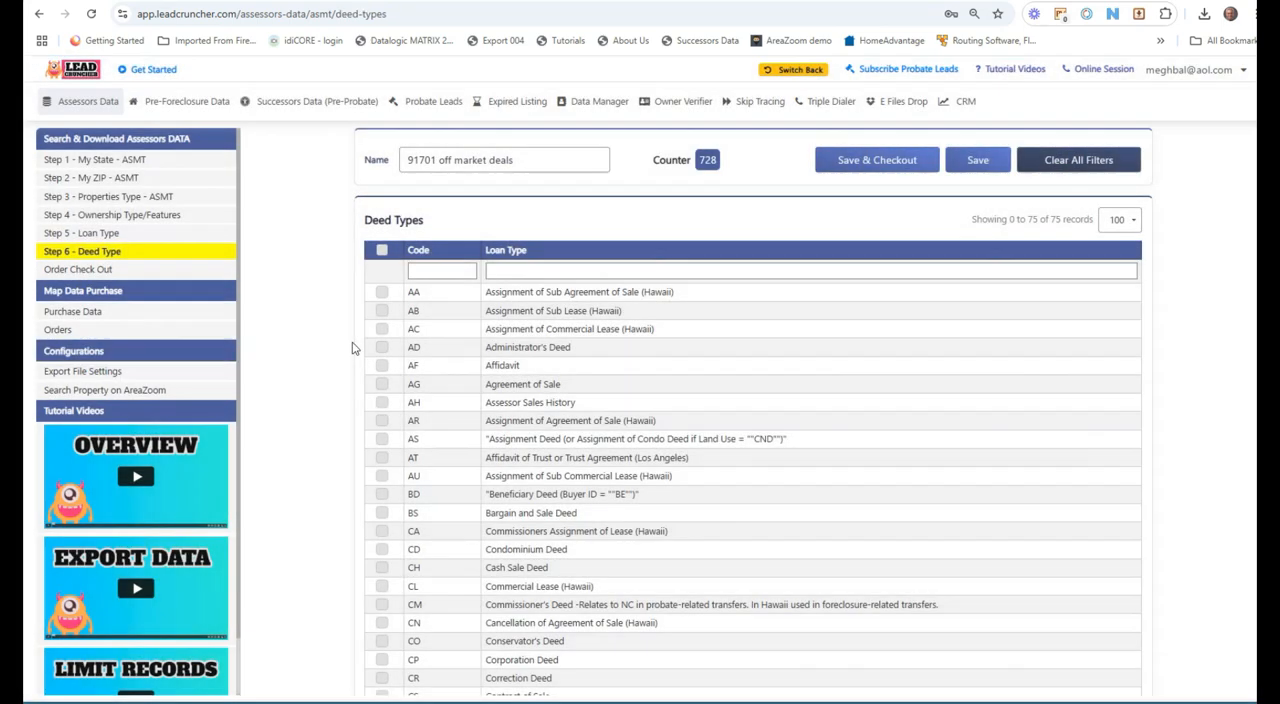
pyautogui.click(562, 274)
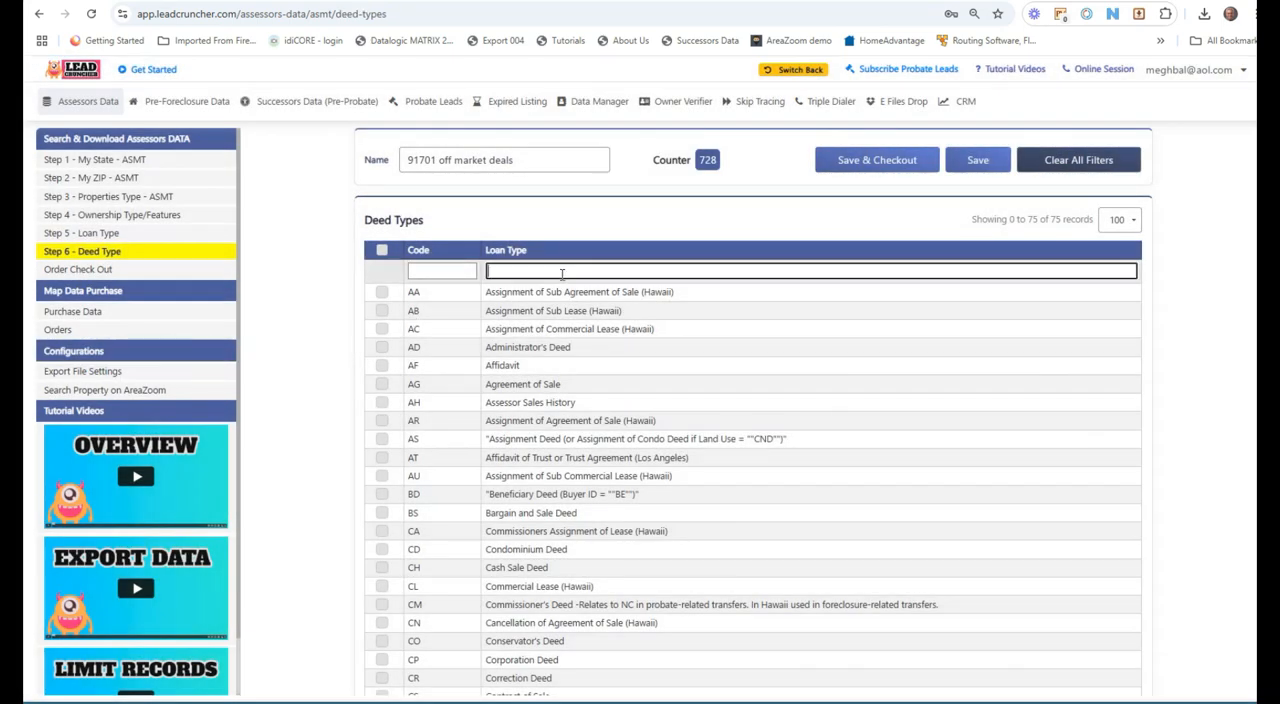
pyautogui.write('aff')
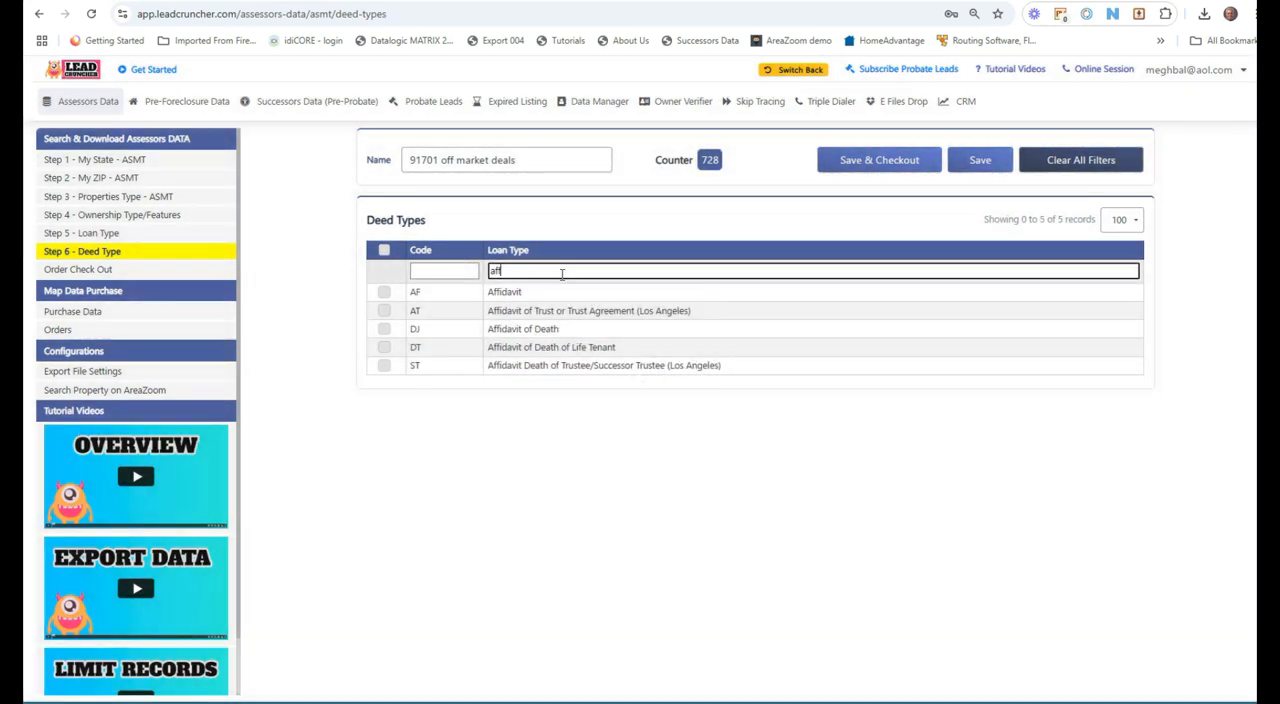
pyautogui.click(385, 253)
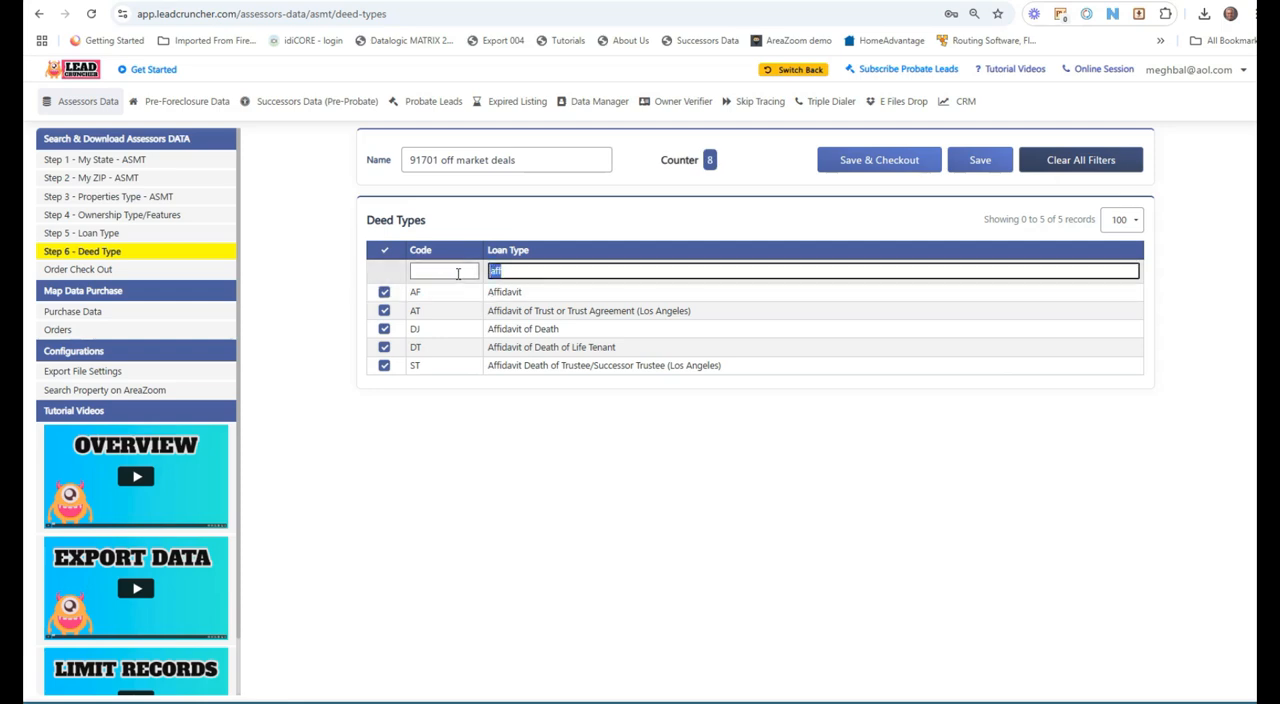
pyautogui.write('admin')
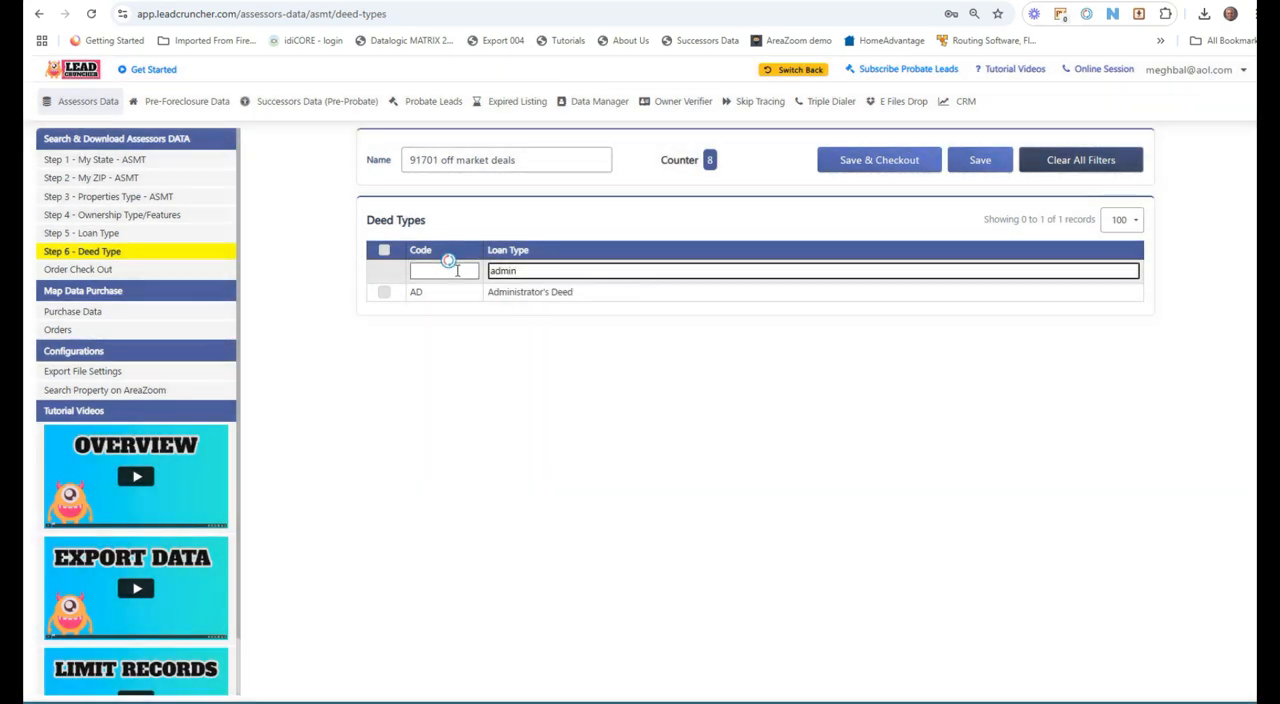
pyautogui.click(383, 251)
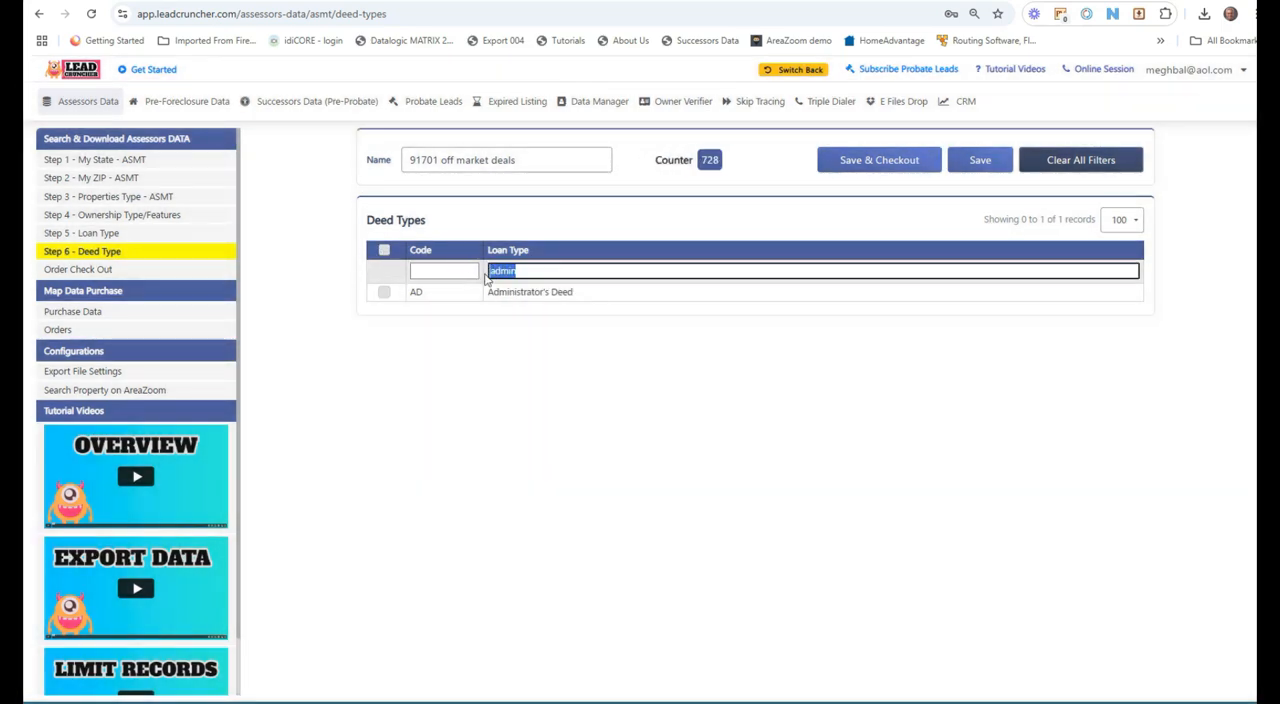
# Step: Filter the deed types for exe and select Executor's Deed
pyautogui.write('exe')
pyautogui.click(384, 292)
# Step: Try selecting Intrafamily Transfer & Dissolution by filtering descriptions for int, then clear that filter
pyautogui.doubleClick(497, 271)
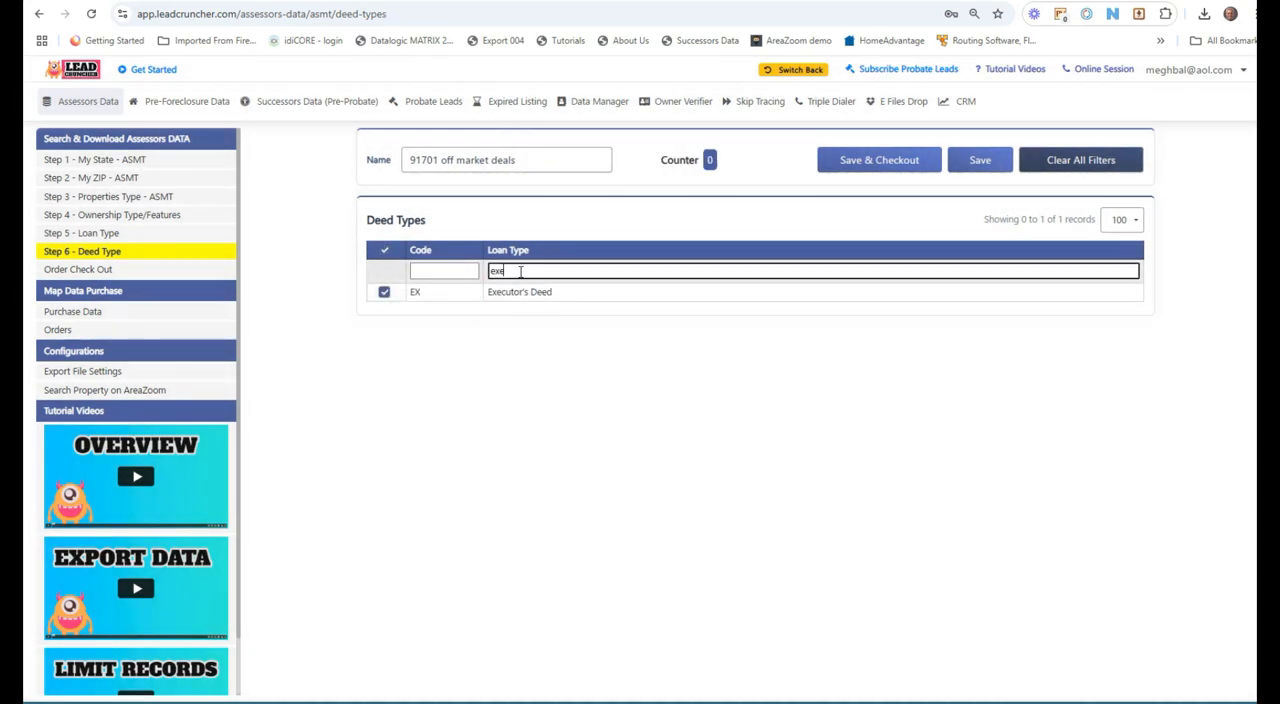
pyautogui.write('inter')
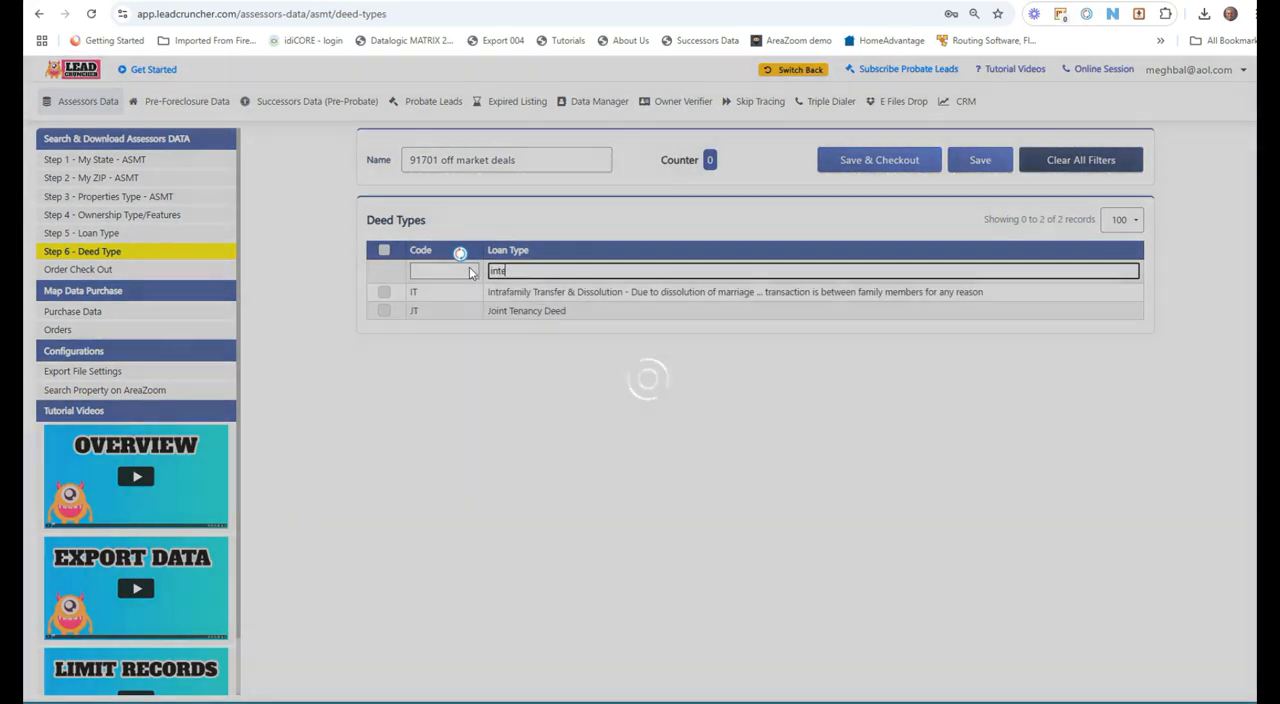
pyautogui.press('BackSpace')
pyautogui.press('BackSpace')
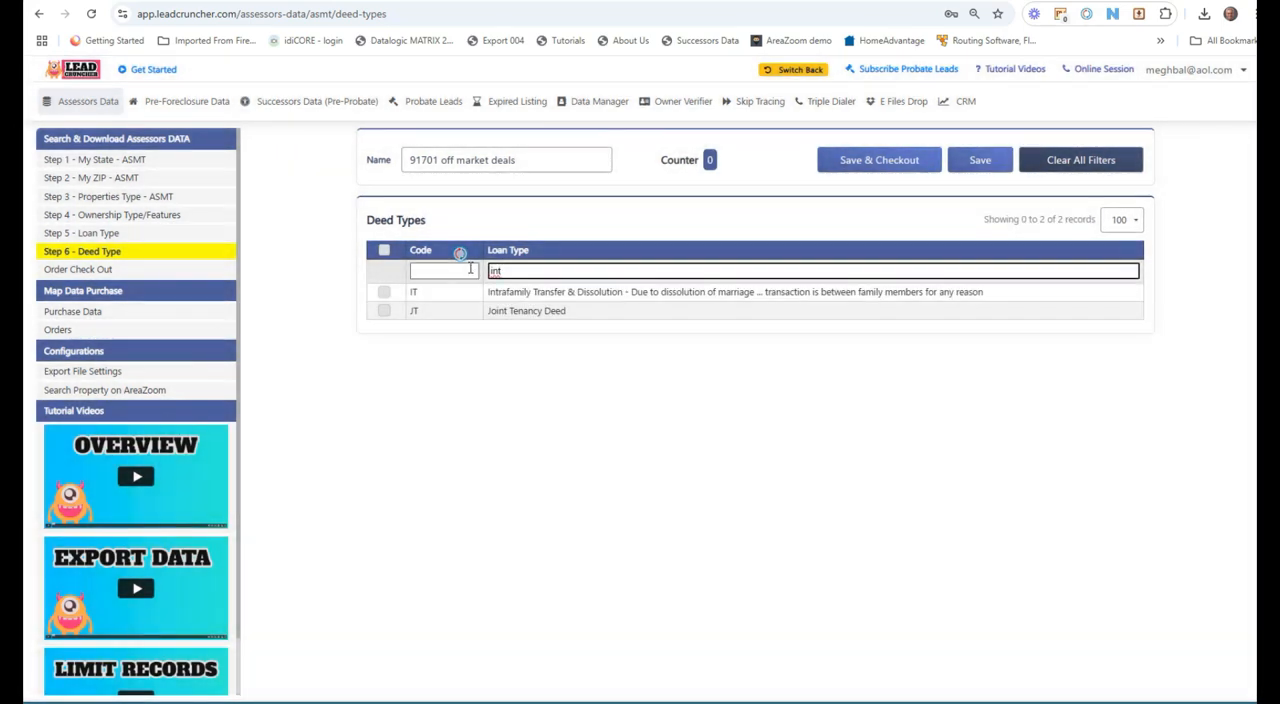
pyautogui.moveTo(573, 291); pyautogui.dragTo(807, 300)
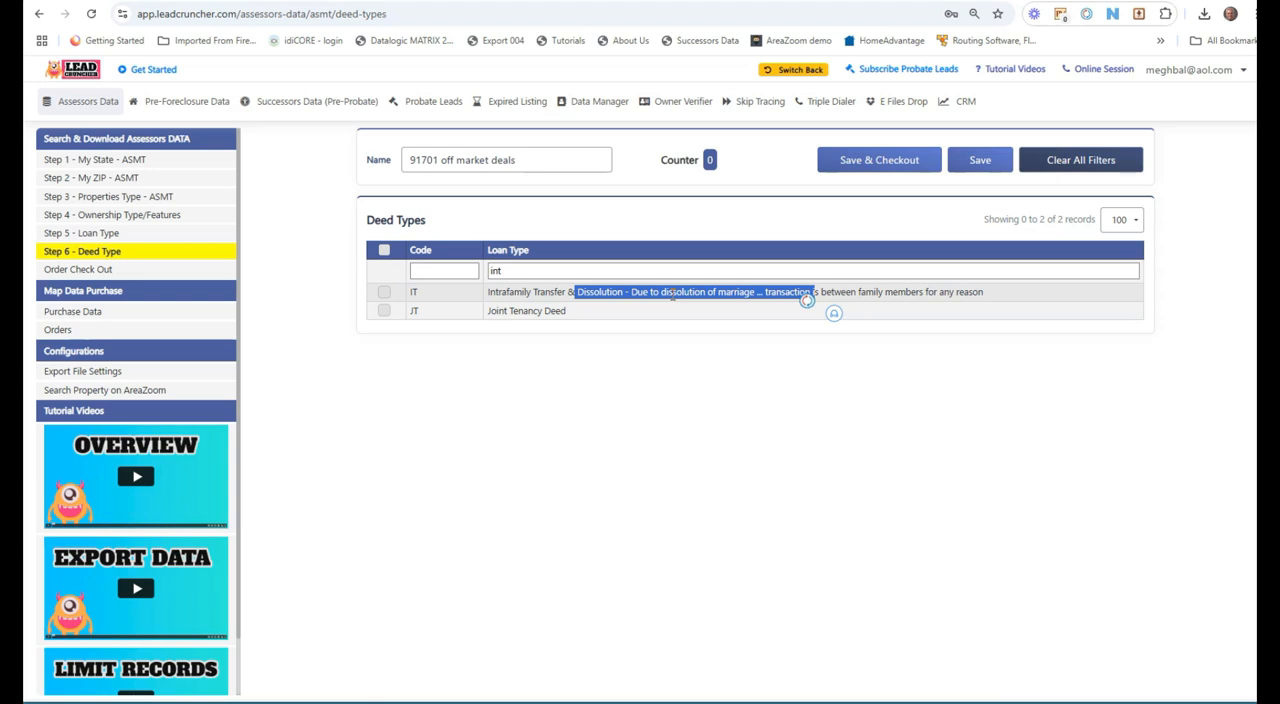
pyautogui.click(384, 291)
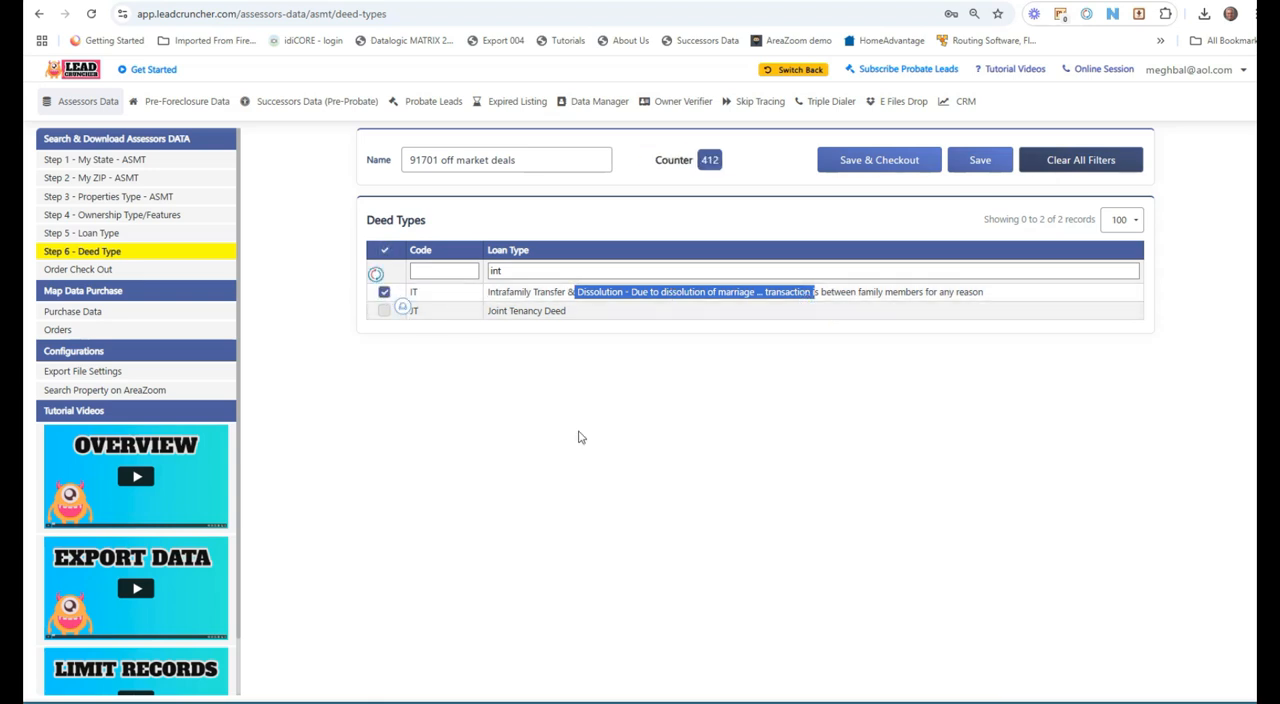
pyautogui.moveTo(540, 291); pyautogui.dragTo(636, 292)
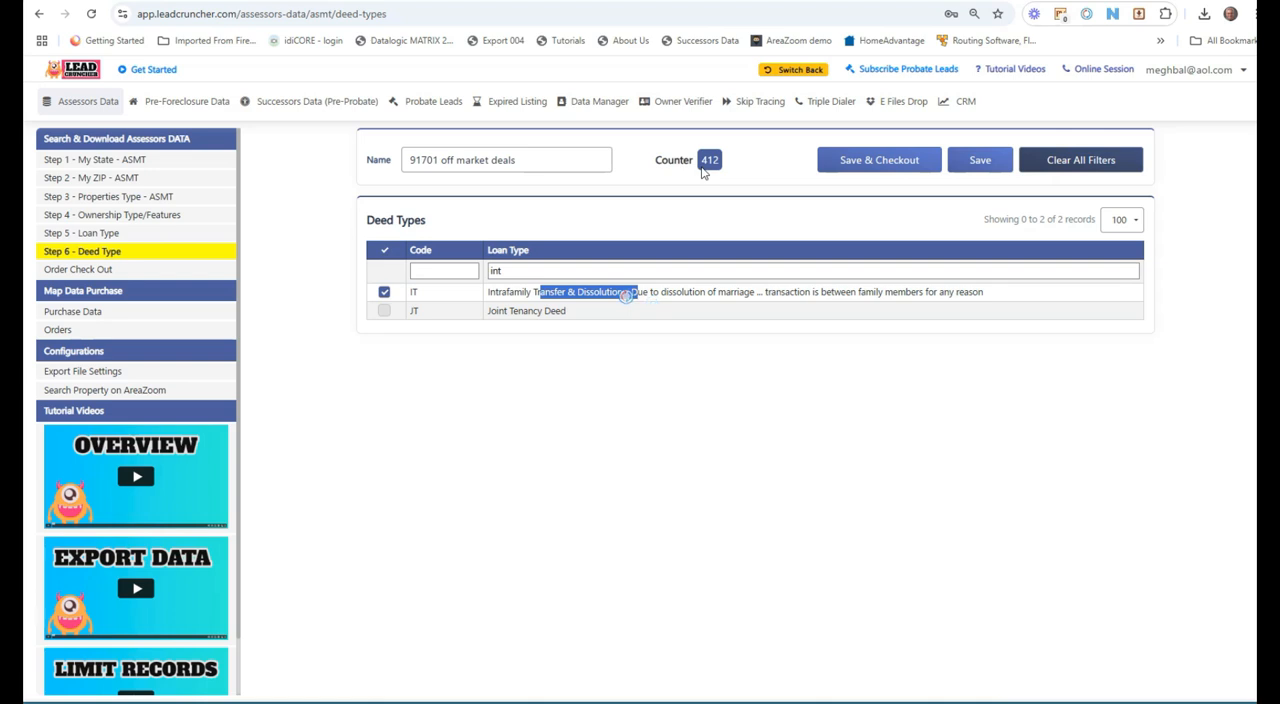
pyautogui.click(655, 361)
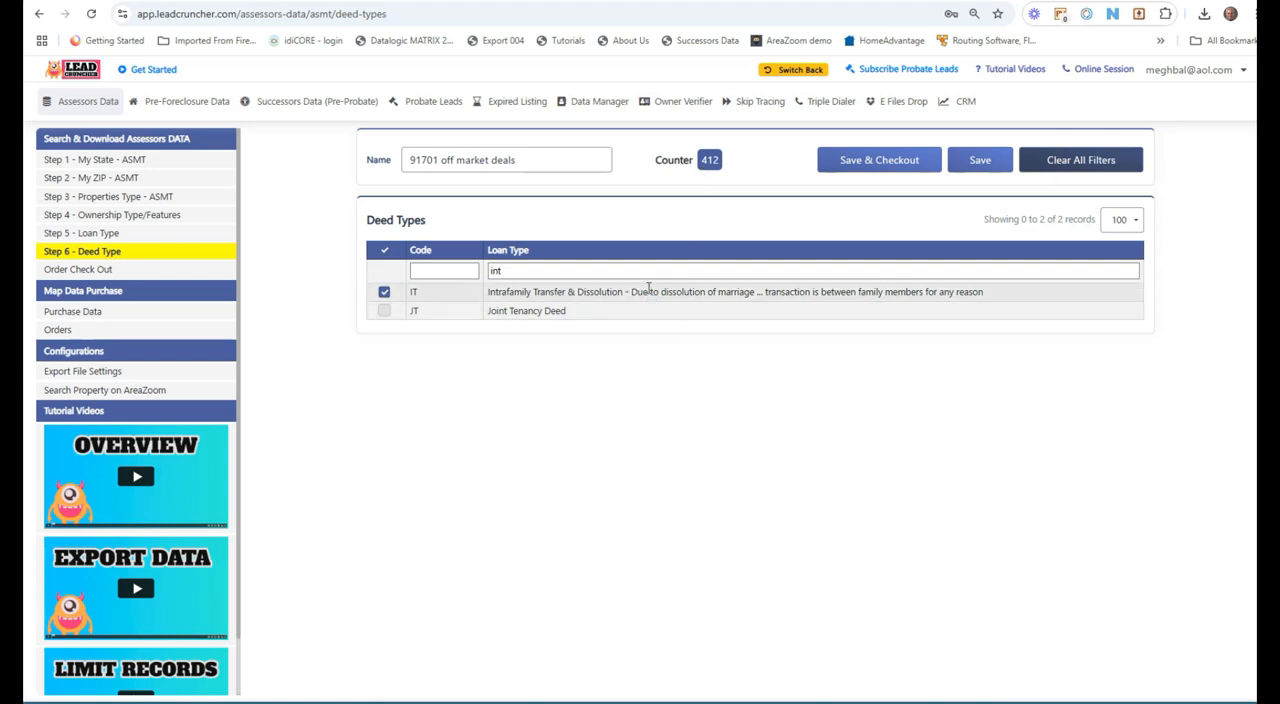
pyautogui.click(384, 292)
pyautogui.moveTo(518, 273); pyautogui.dragTo(446, 275)
pyautogui.press('BackSpace')
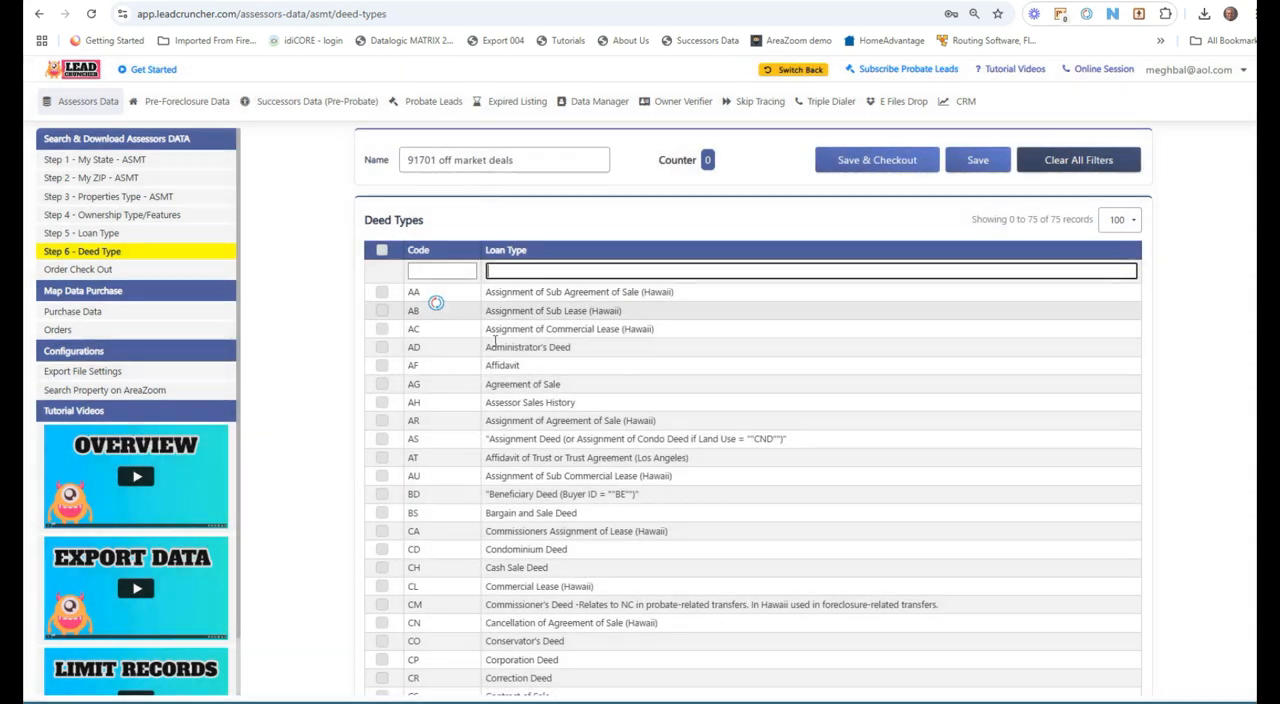
# Step: Filter the deed codes for it and select the Intrafamily Transfer & Dissolution deed type
pyautogui.scroll(-1, 497, 383)
pyautogui.scroll(-8, 495, 383)
pyautogui.scroll(3, 474, 406)
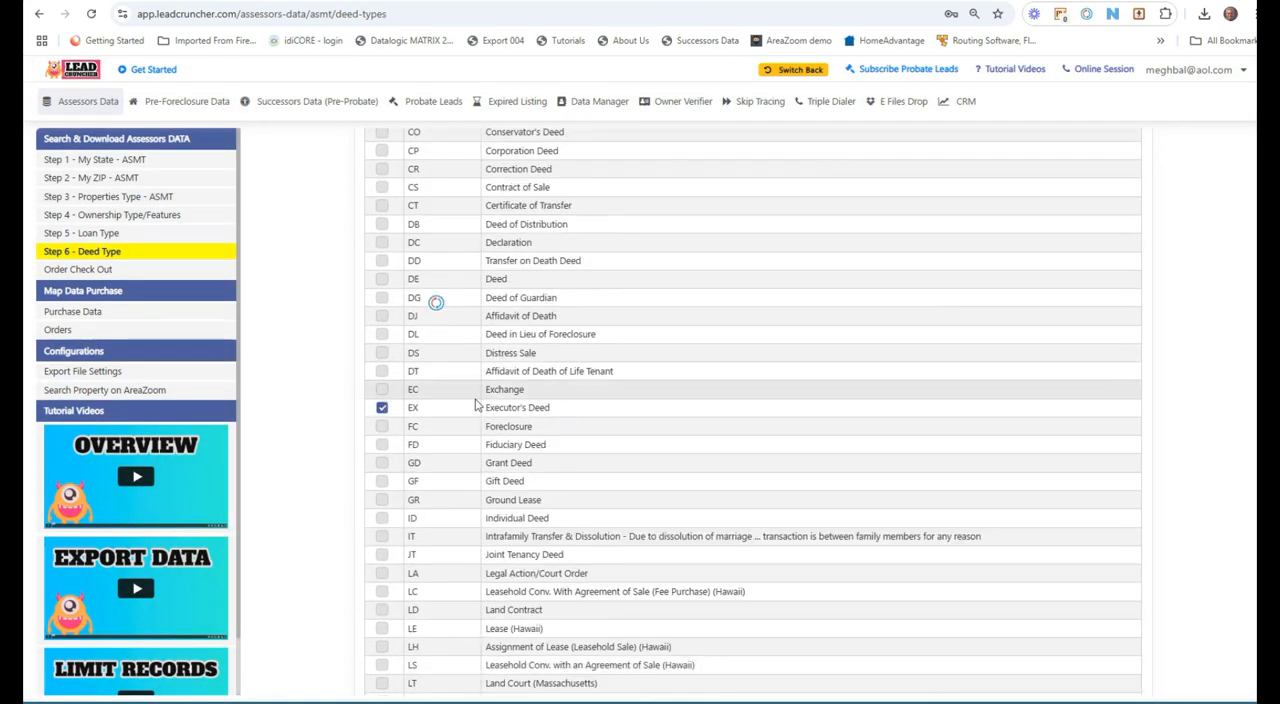
pyautogui.scroll(5, 448, 410)
pyautogui.click(449, 272)
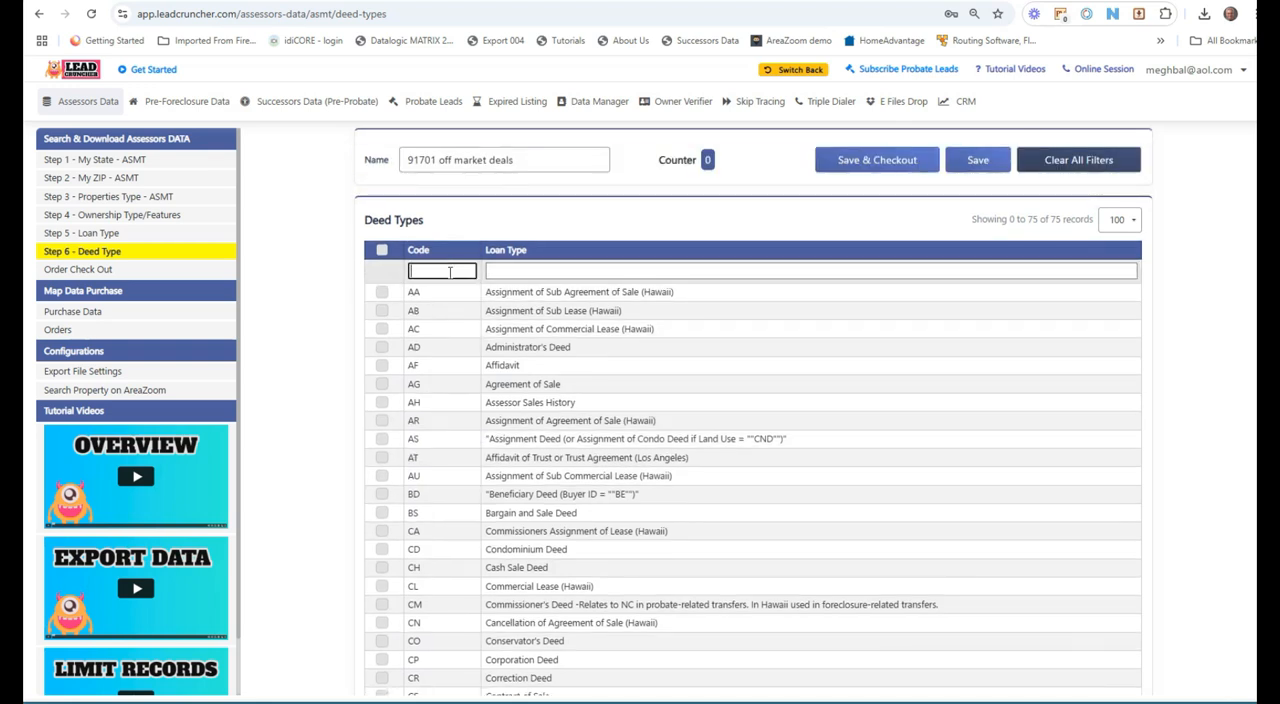
pyautogui.write('it')
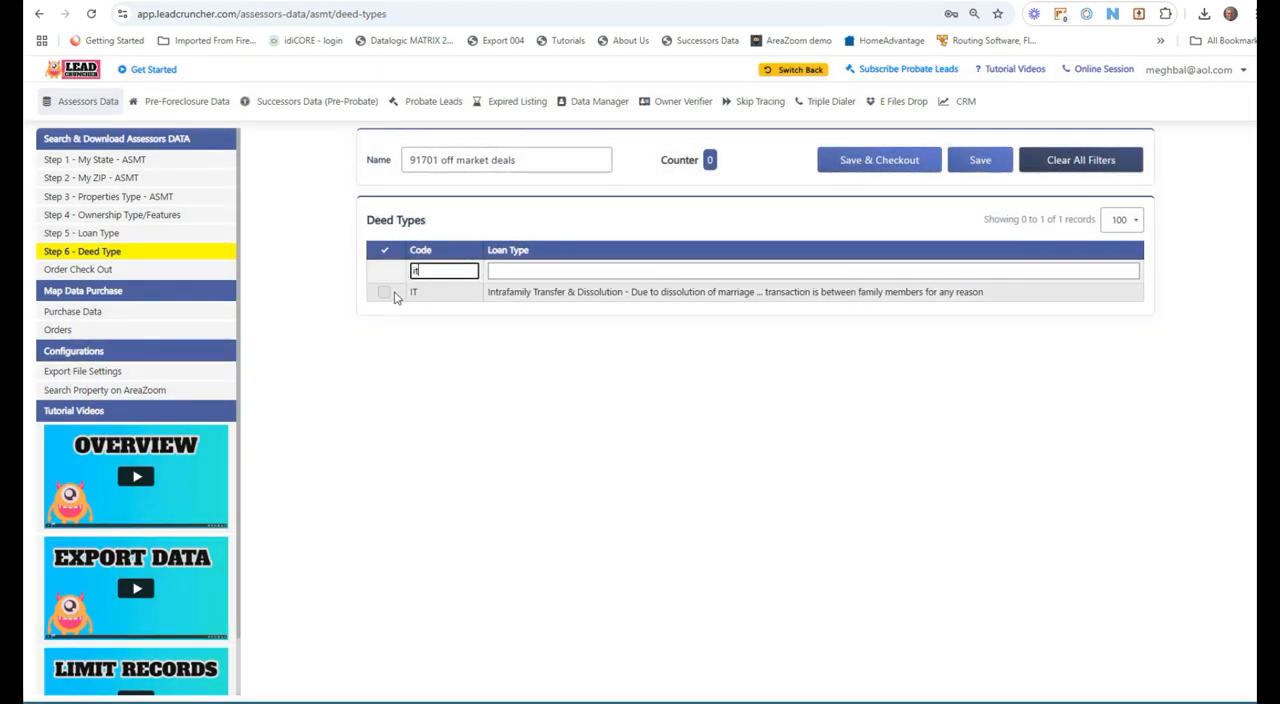
pyautogui.click(385, 293)
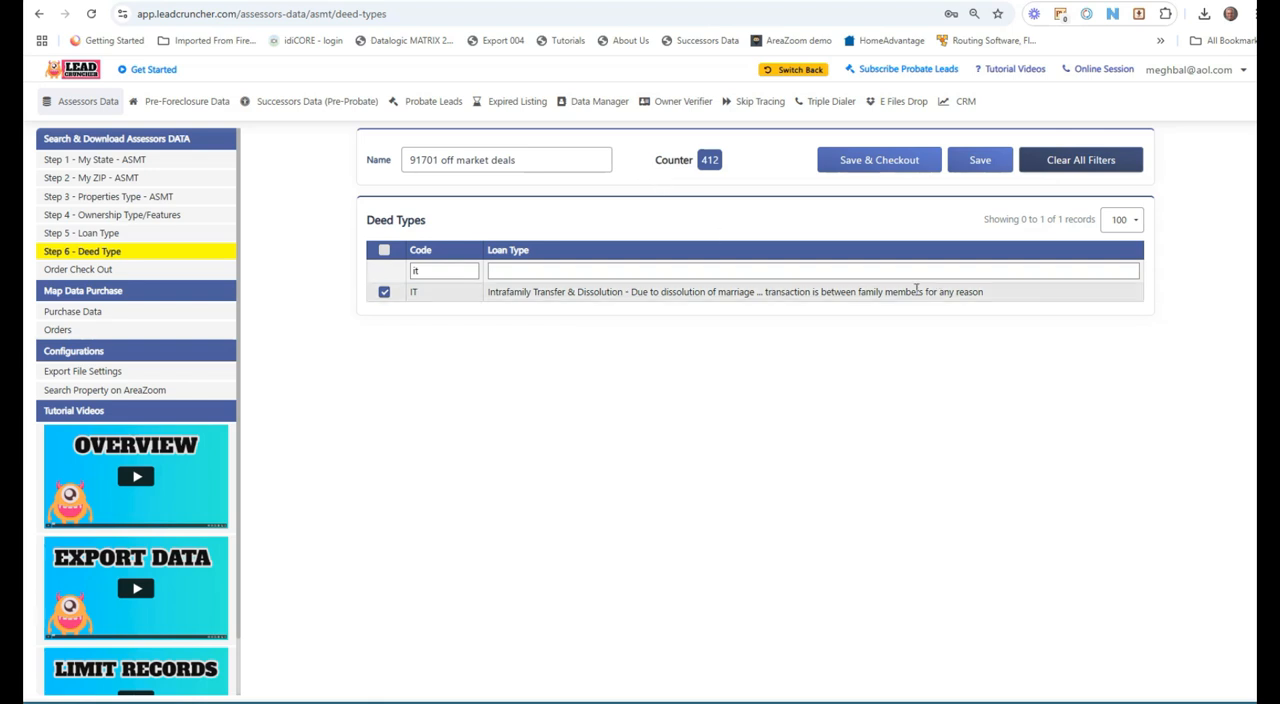
# Step: Save the 91701 off market deals search and open the order checkout list
pyautogui.click(982, 163)
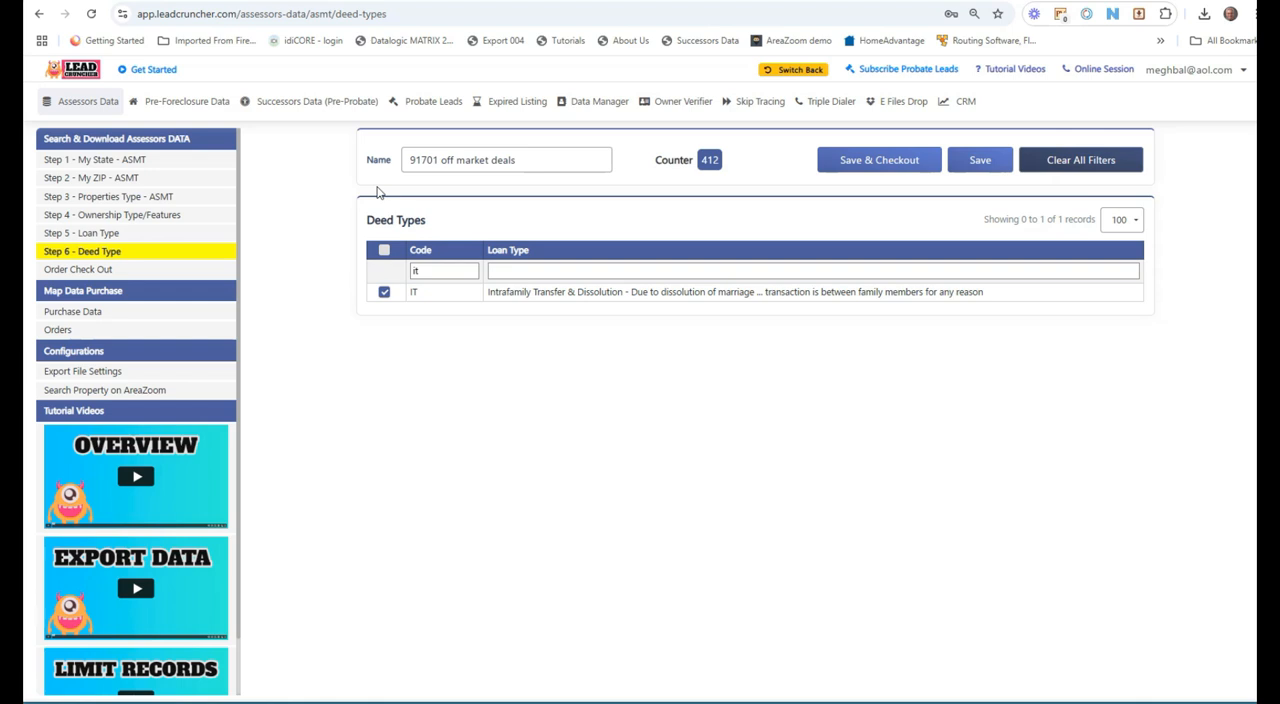
pyautogui.moveTo(515, 163); pyautogui.dragTo(330, 190)
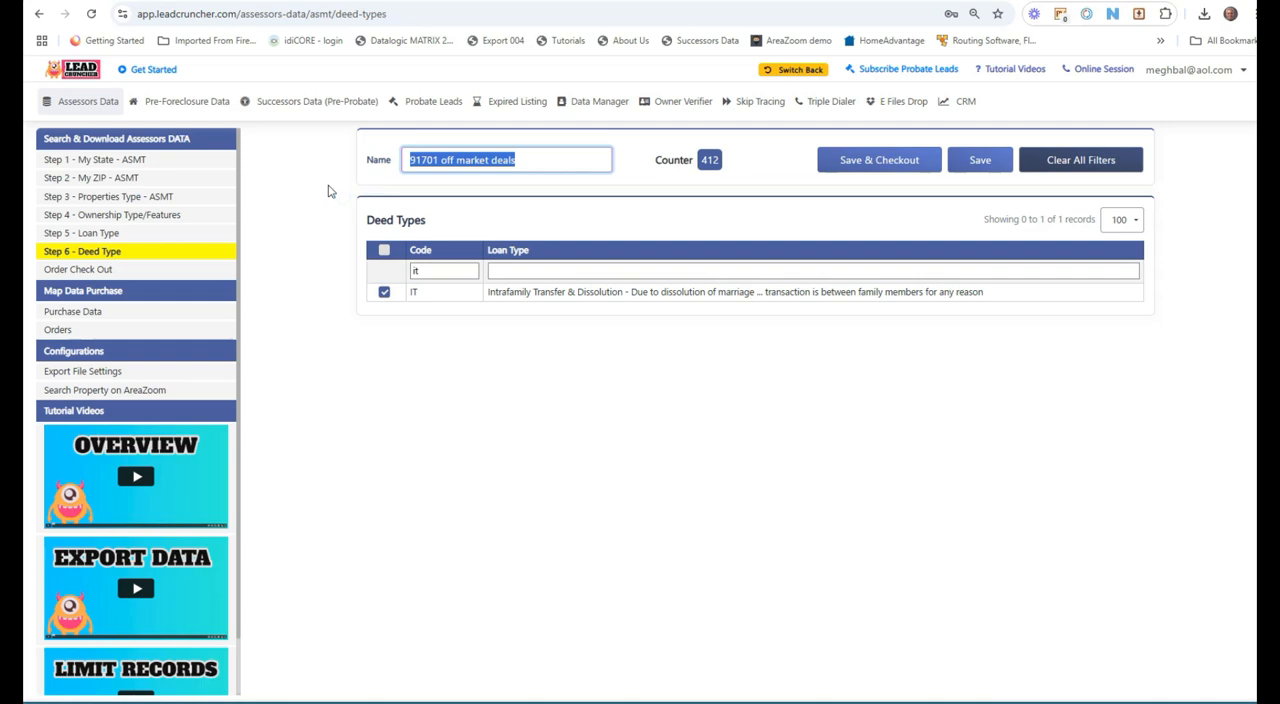
pyautogui.click(145, 272)
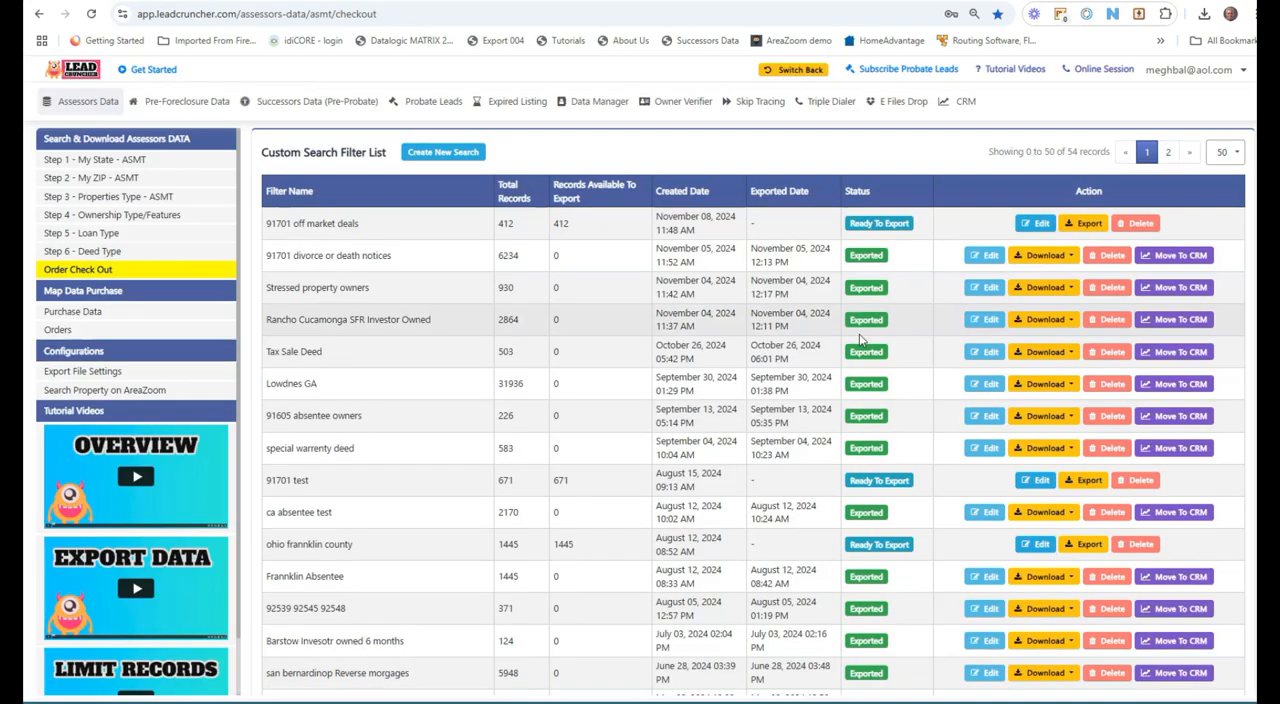
# Step: Reopen the 91701 off market deals search for editing and review its state, ZIP and property type filters
pyautogui.moveTo(590, 230); pyautogui.dragTo(509, 224)
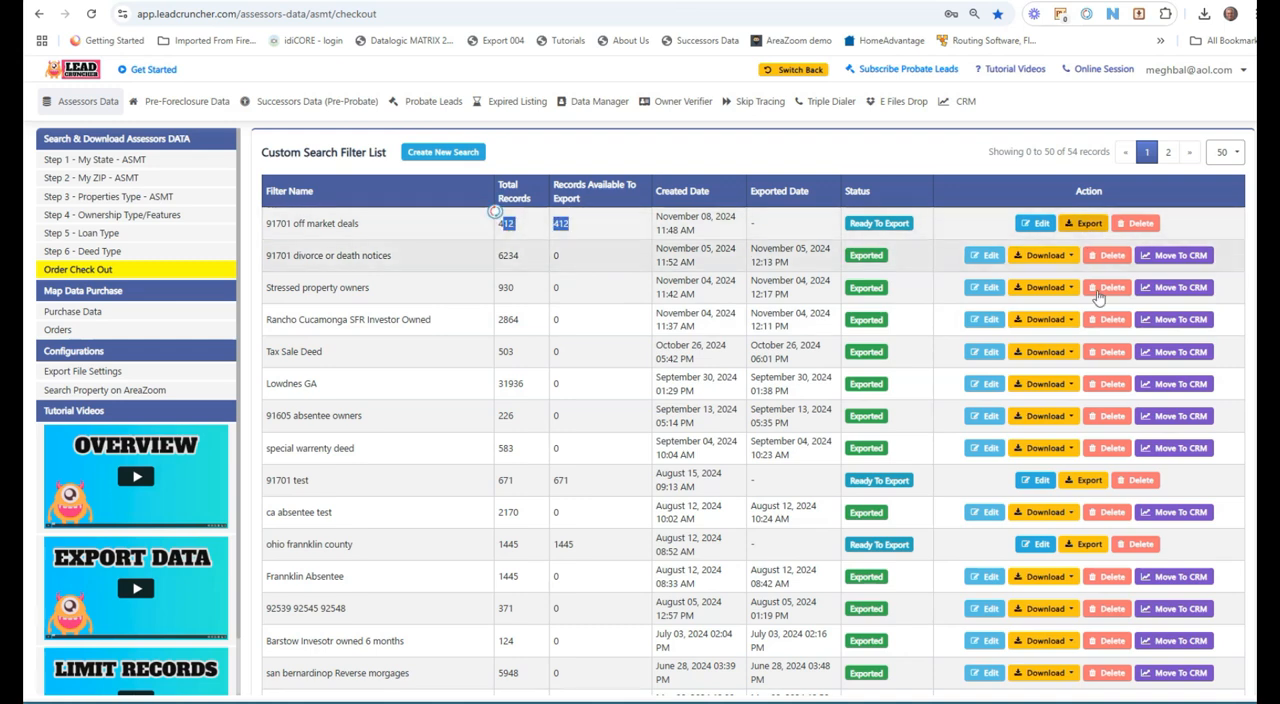
pyautogui.click(1038, 226)
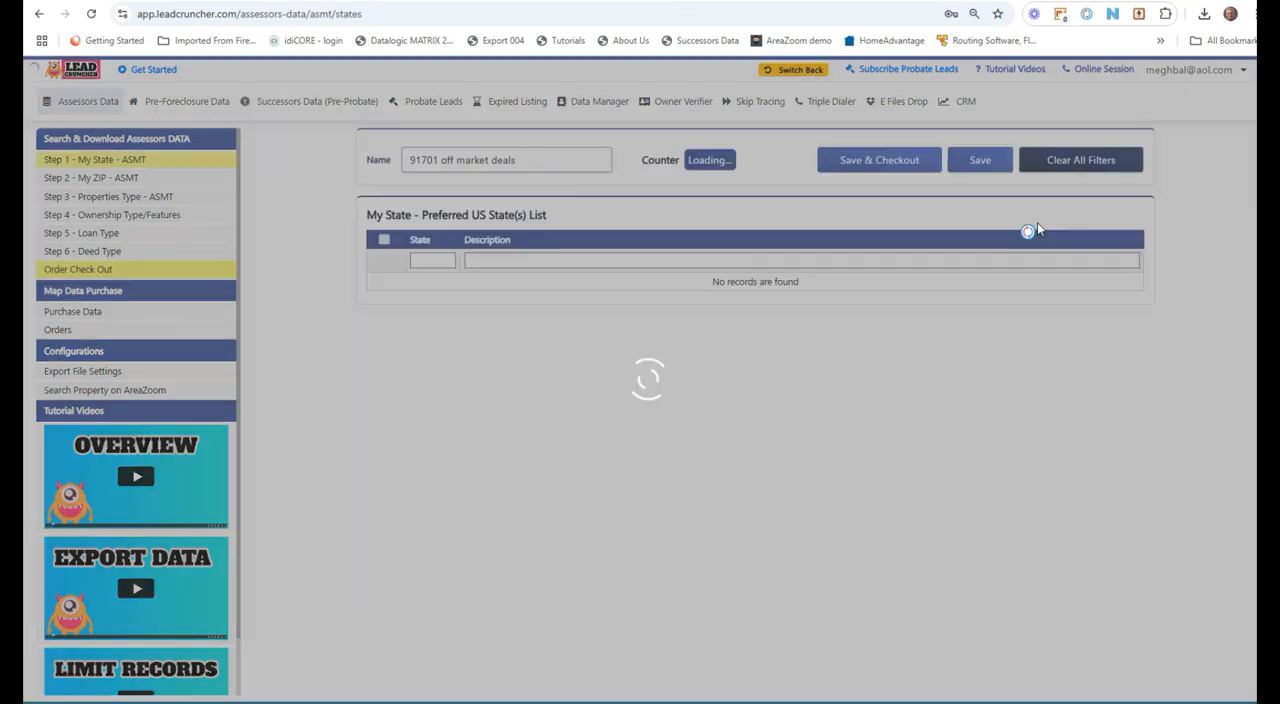
pyautogui.scroll(-5, 447, 395)
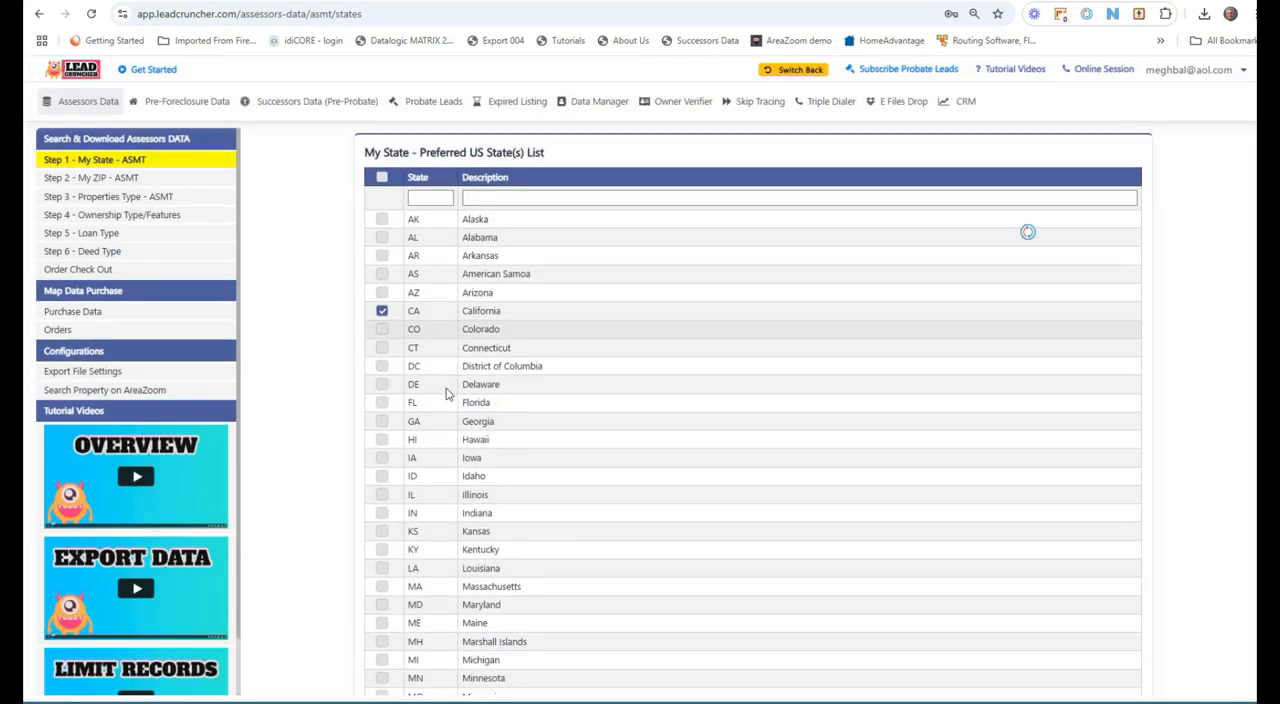
pyautogui.scroll(5, 447, 395)
pyautogui.click(90, 177)
pyautogui.scroll(-4, 428, 340)
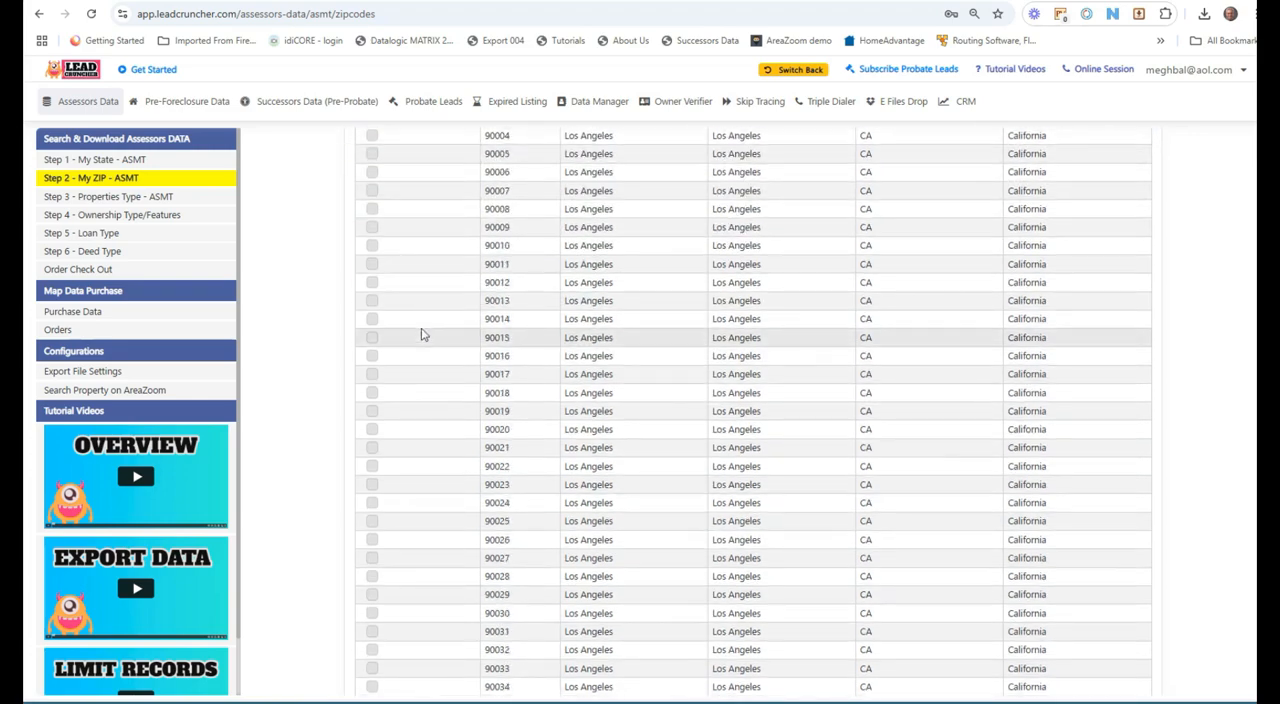
pyautogui.scroll(3, 423, 334)
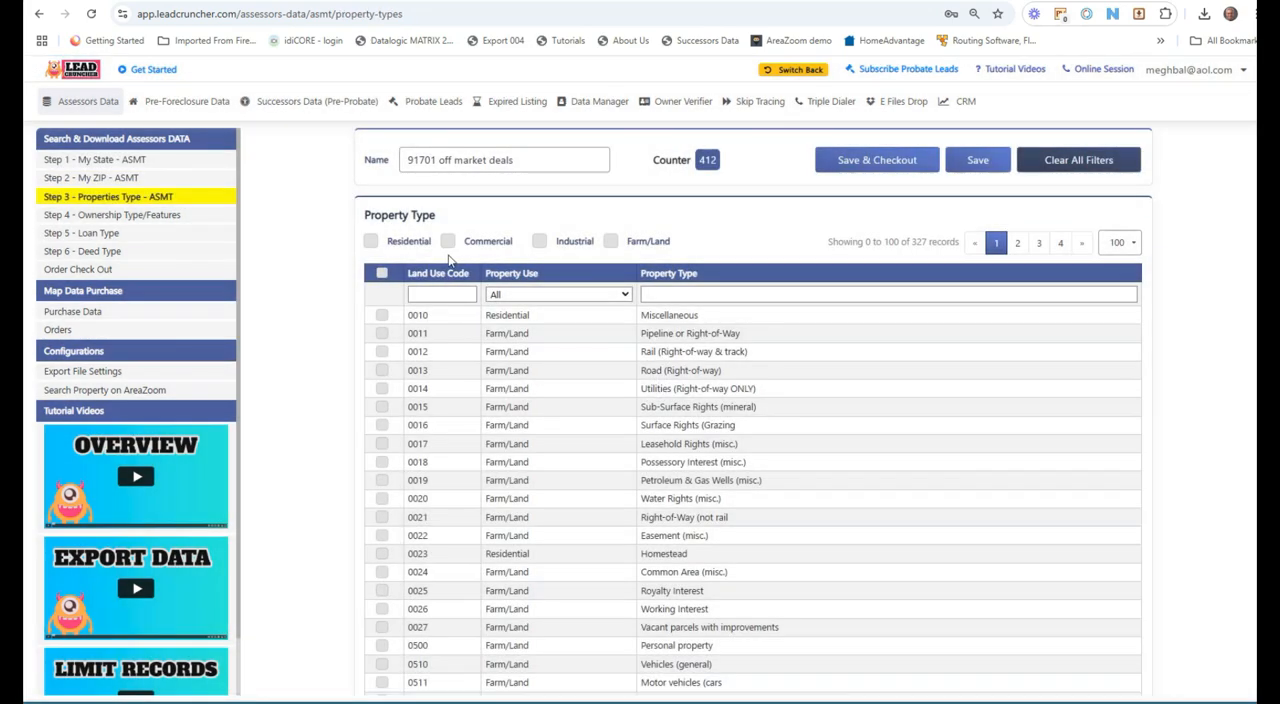
# Step: Open the order checkout list and export all records of the 91701 off market deals search
pyautogui.scroll(-10, 190, 290)
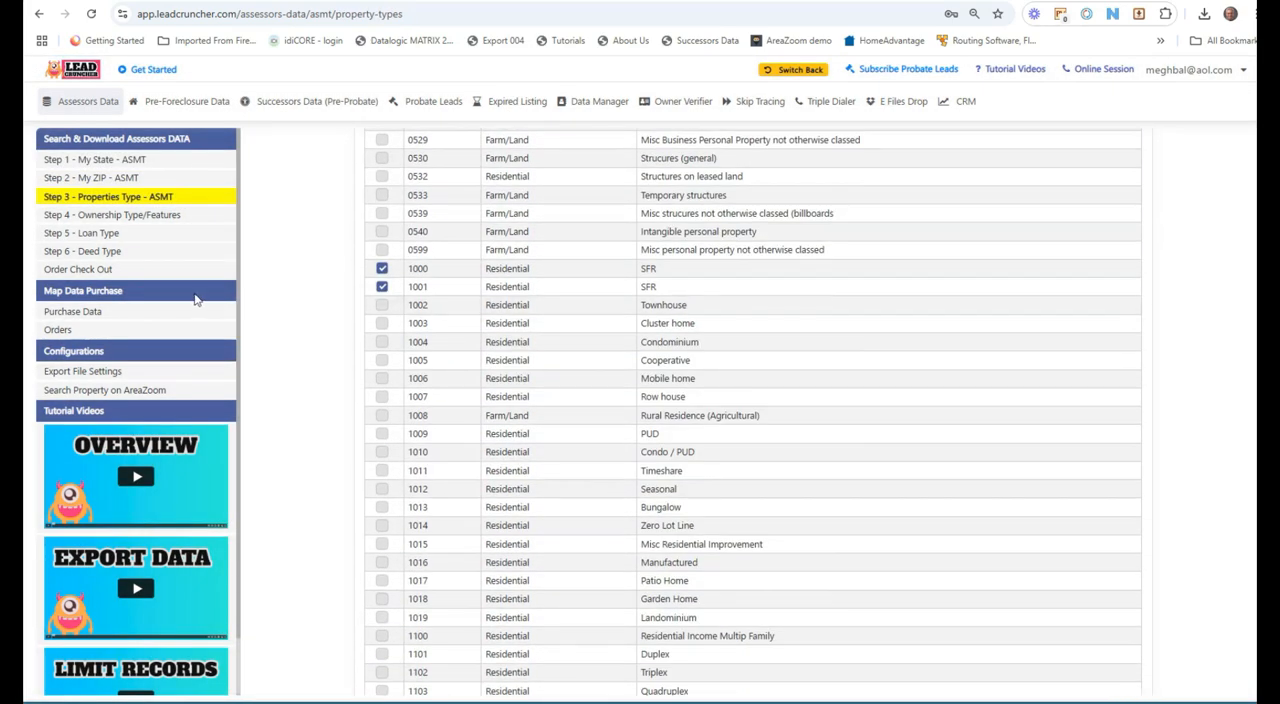
pyautogui.click(115, 270)
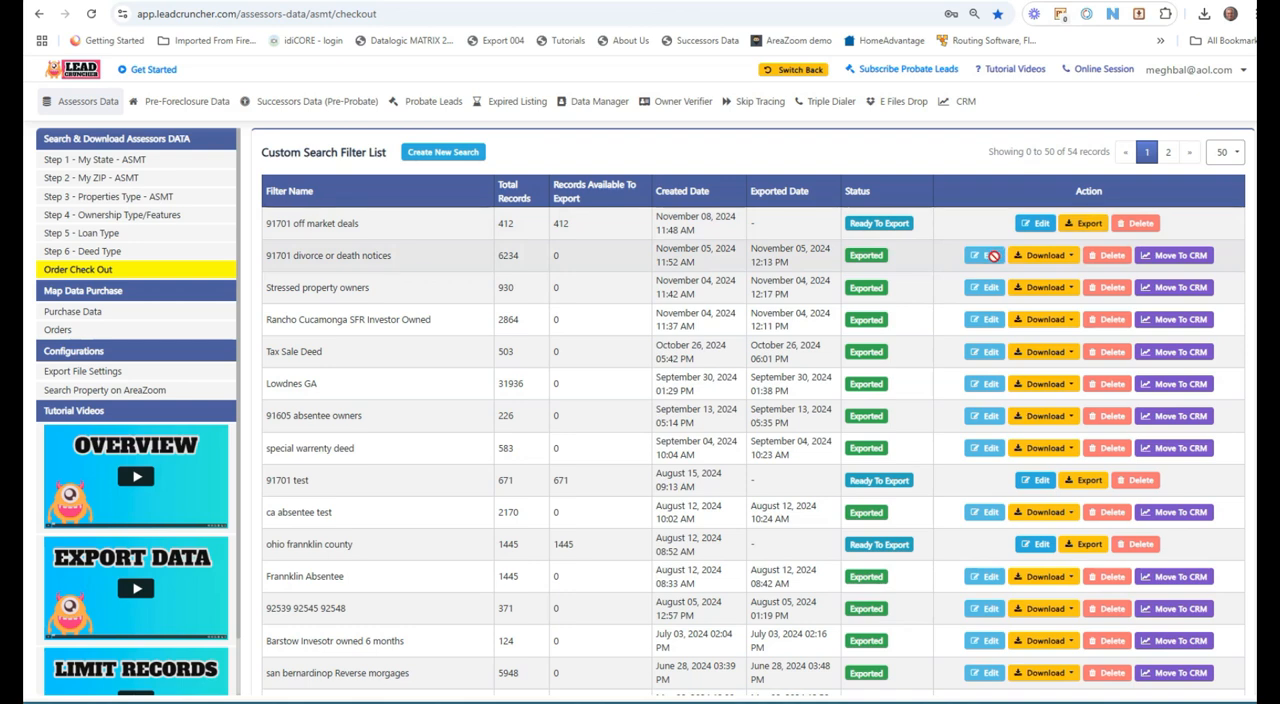
pyautogui.click(1089, 223)
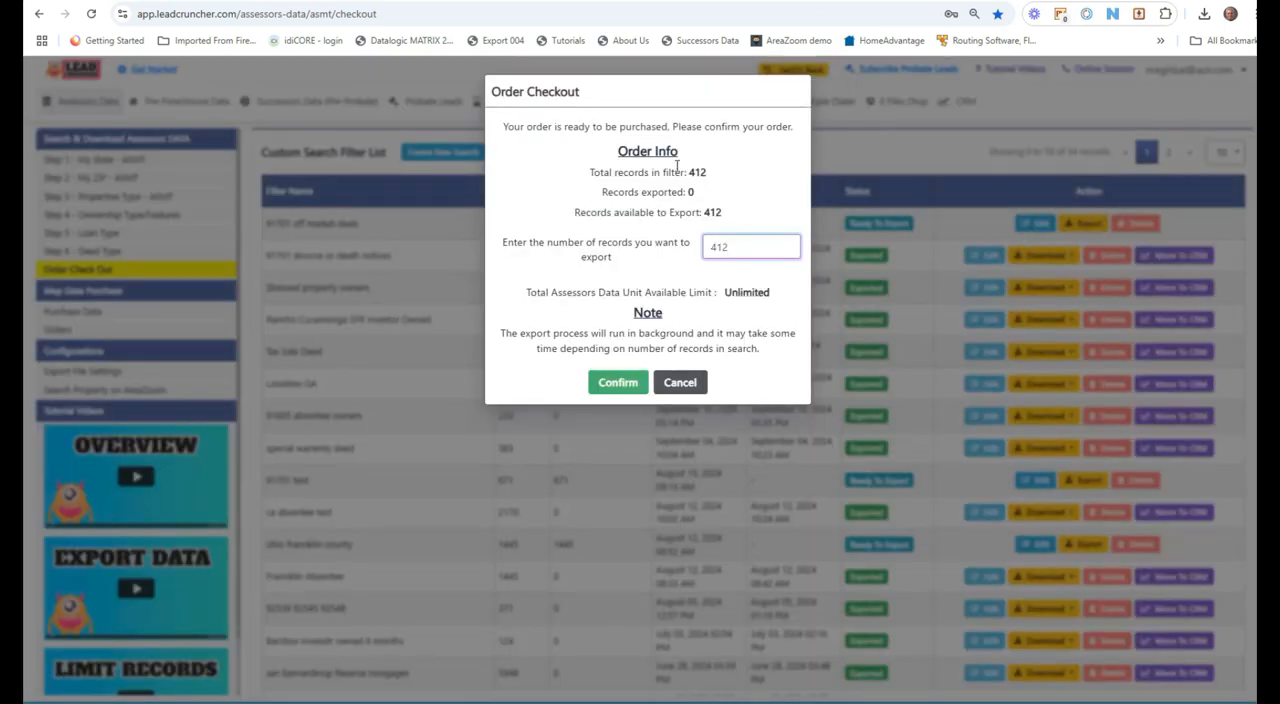
pyautogui.moveTo(744, 250); pyautogui.dragTo(694, 258)
pyautogui.write('50')
pyautogui.moveTo(735, 254); pyautogui.dragTo(702, 258)
pyautogui.write('0')
pyautogui.click(679, 384)
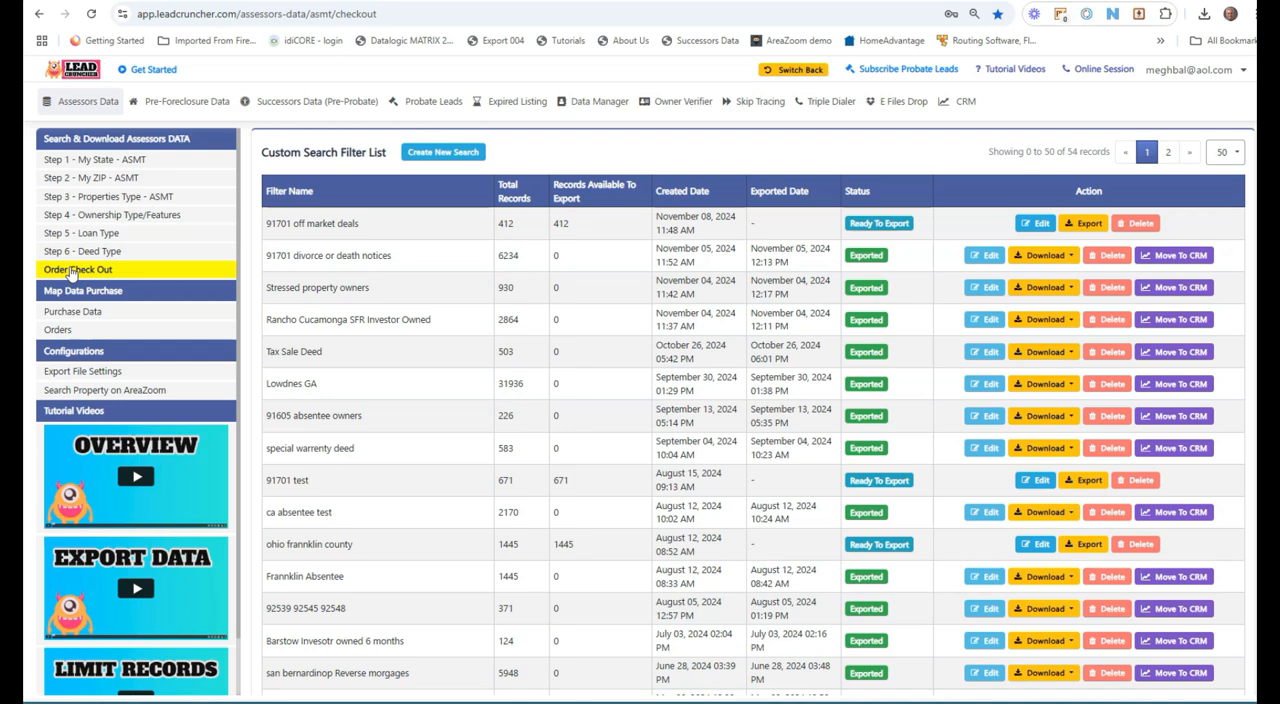
pyautogui.click(1083, 223)
pyautogui.click(612, 382)
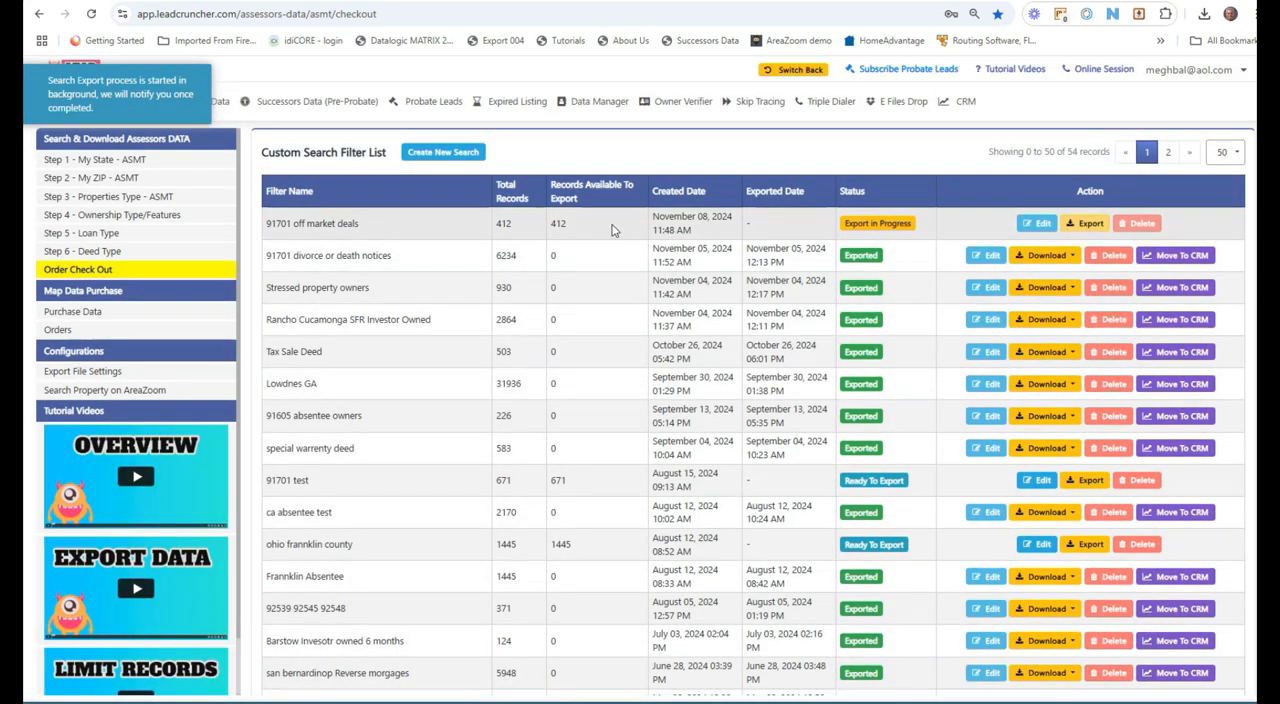
# Step: Switch to map data purchase, discarding unsaved changes, and select the Alta Loma, California, 91701 property
pyautogui.click(135, 314)
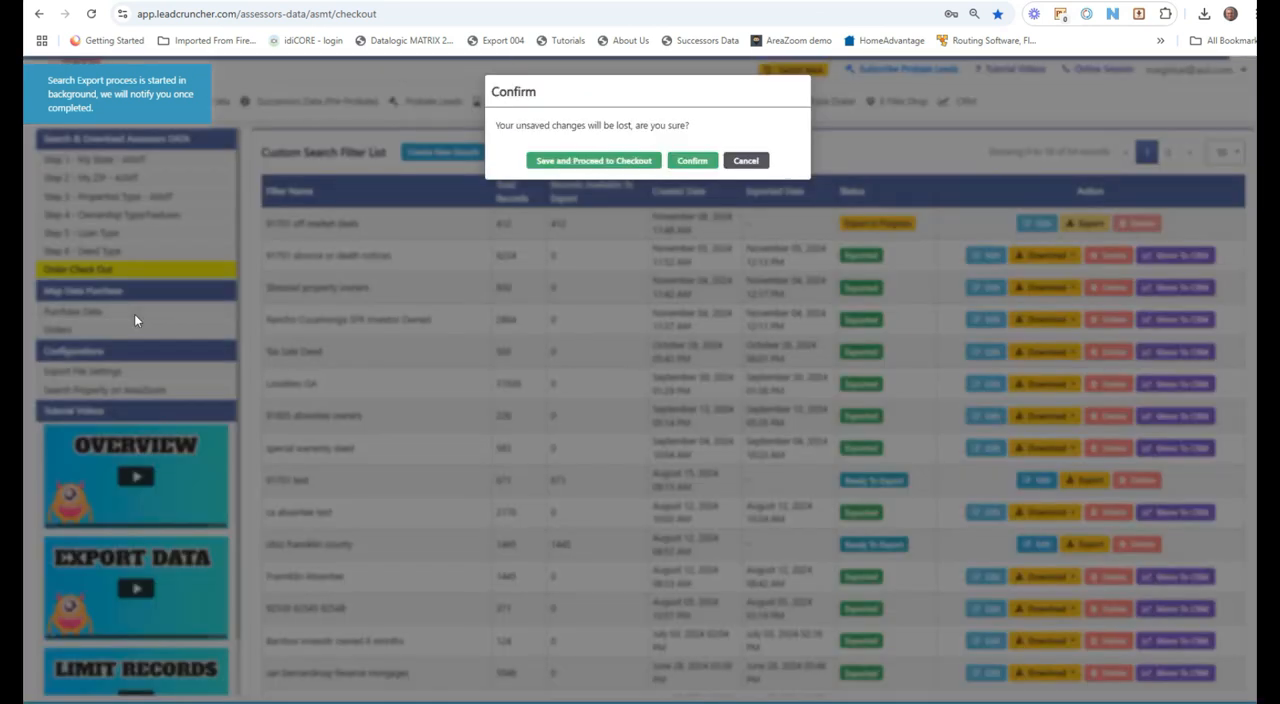
pyautogui.click(690, 161)
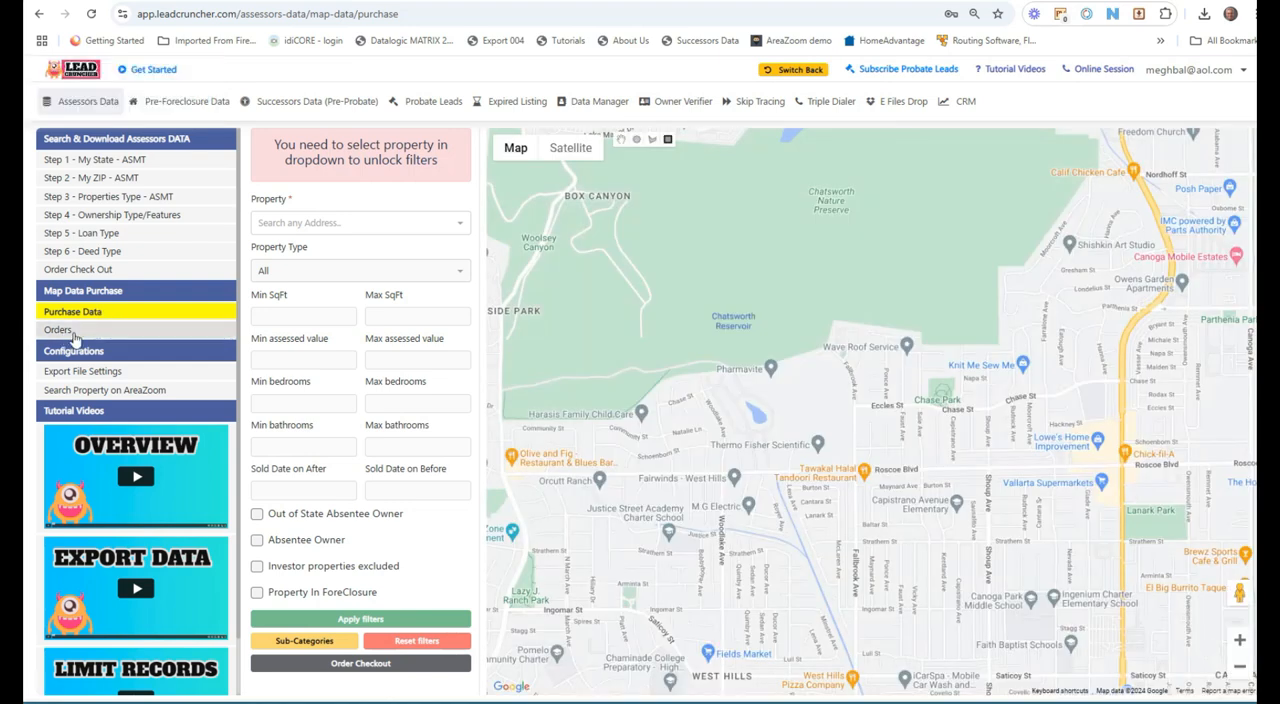
pyautogui.click(292, 224)
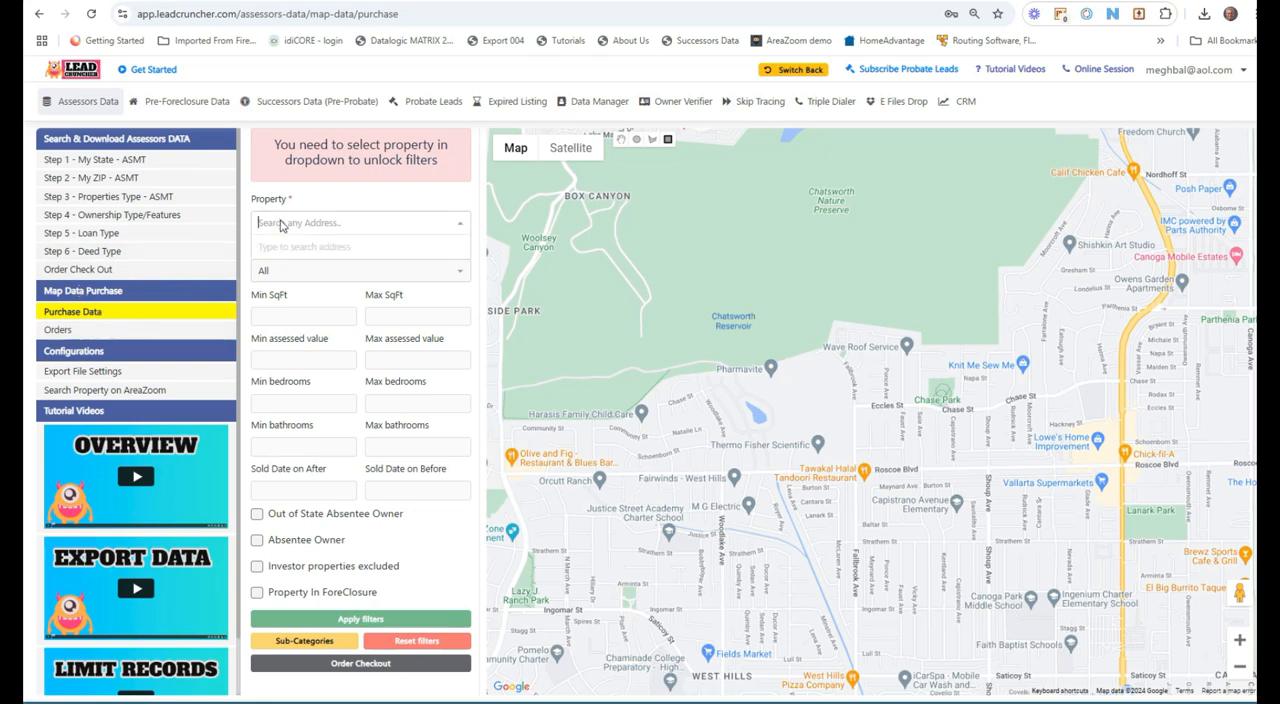
pyautogui.write('91701')
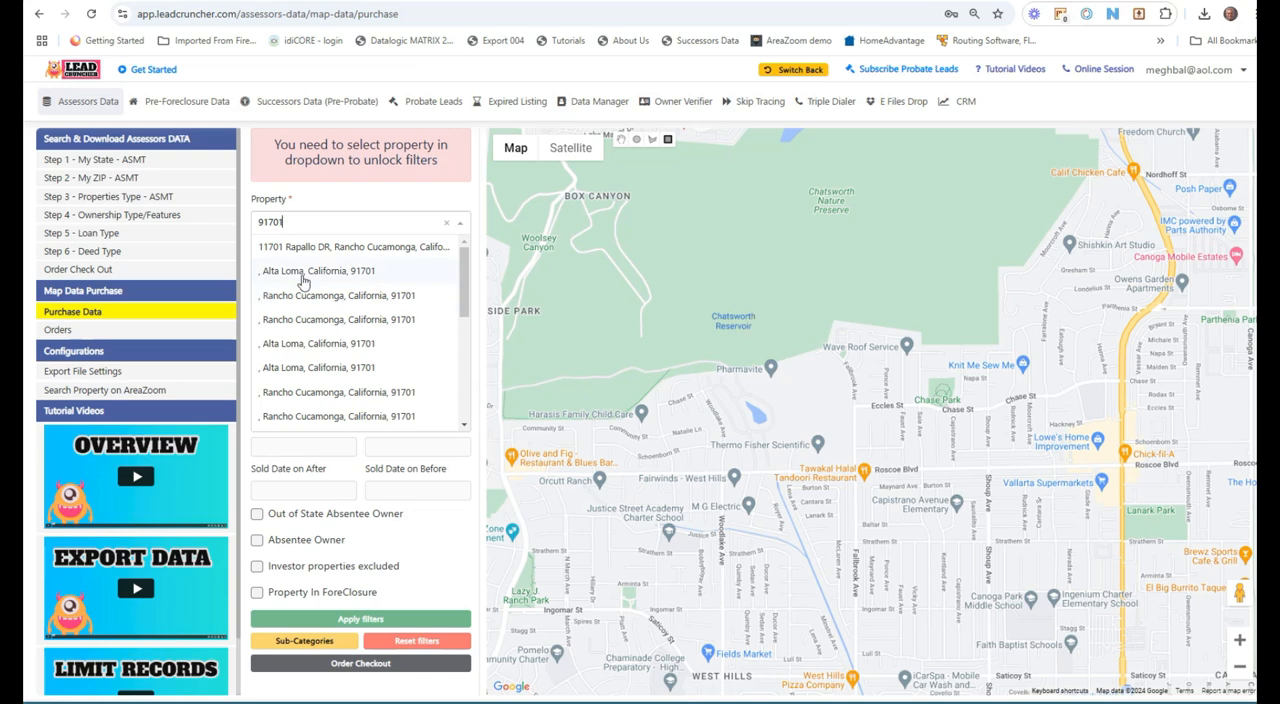
pyautogui.click(303, 280)
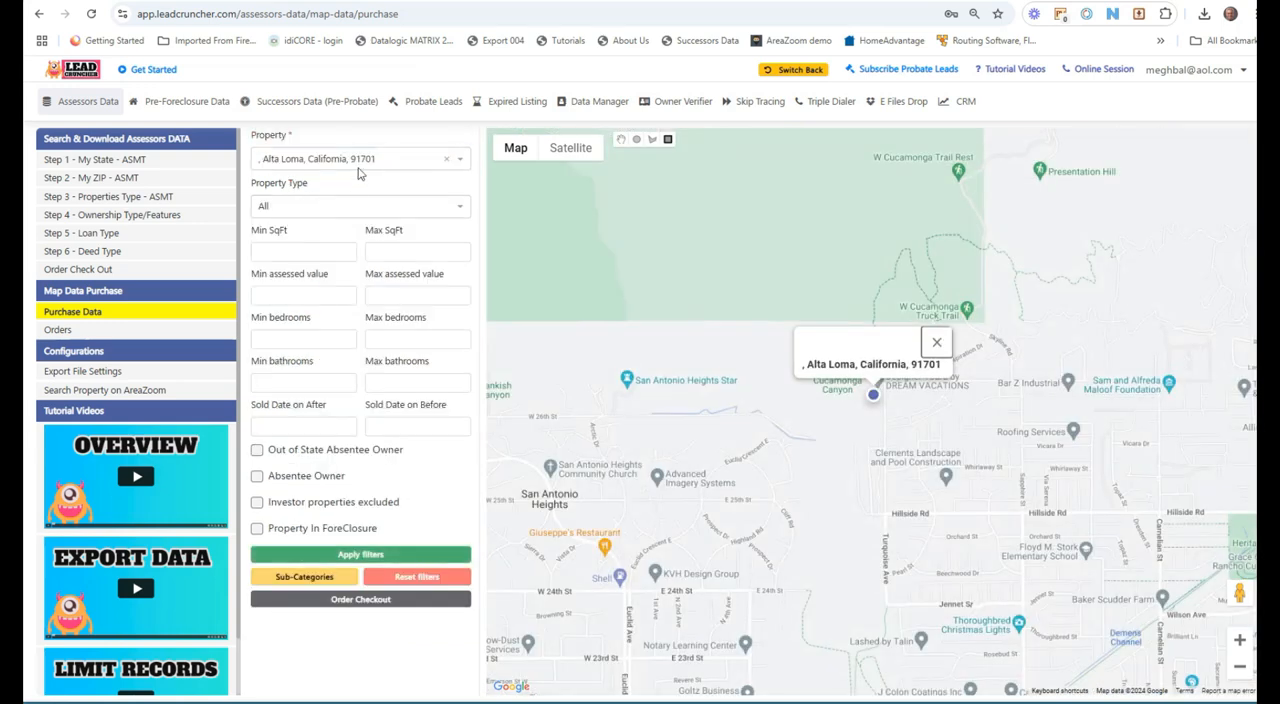
# Step: Draw a rectangle and a circle on the map around the Alta Loma location to define the search area
pyautogui.click(621, 140)
pyautogui.moveTo(932, 539); pyautogui.dragTo(810, 389)
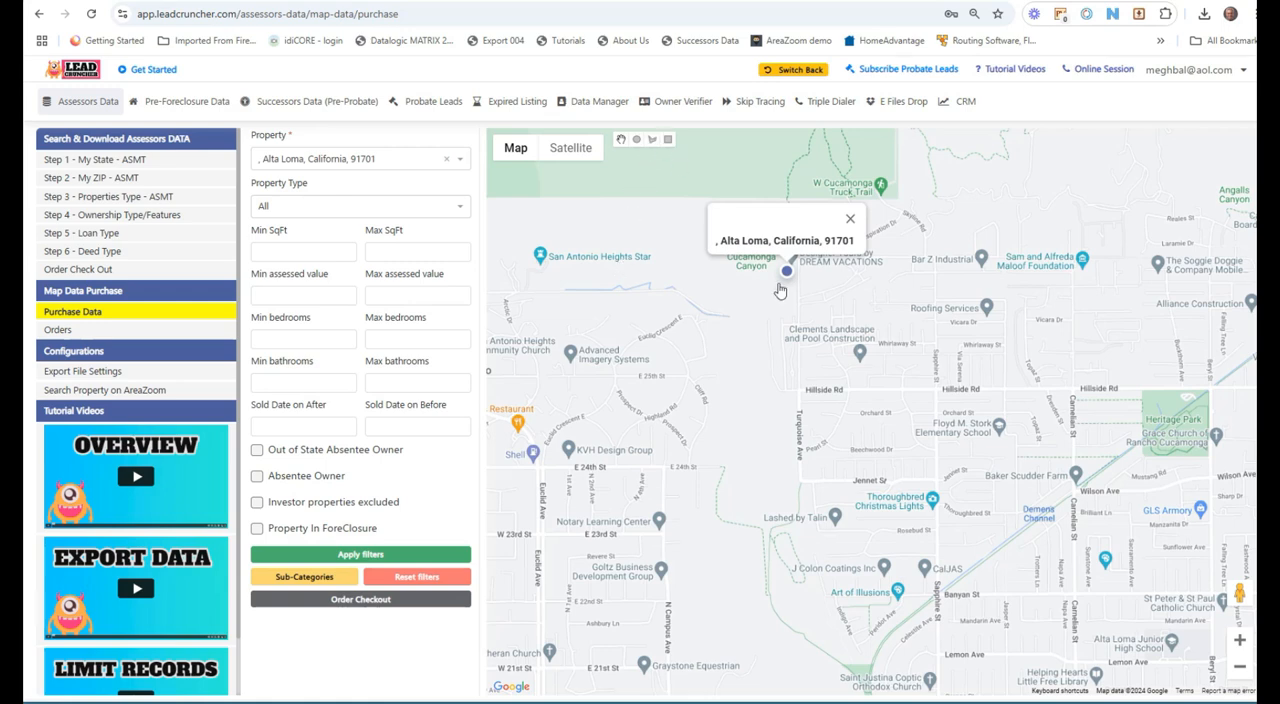
pyautogui.moveTo(798, 346); pyautogui.dragTo(759, 475)
pyautogui.click(668, 140)
pyautogui.moveTo(652, 340)
pyautogui.mouseDown()
pyautogui.moveTo(896, 512)
pyautogui.moveTo(1186, 552)
pyautogui.moveTo(1132, 528)
pyautogui.moveTo(1034, 522)
pyautogui.mouseUp()
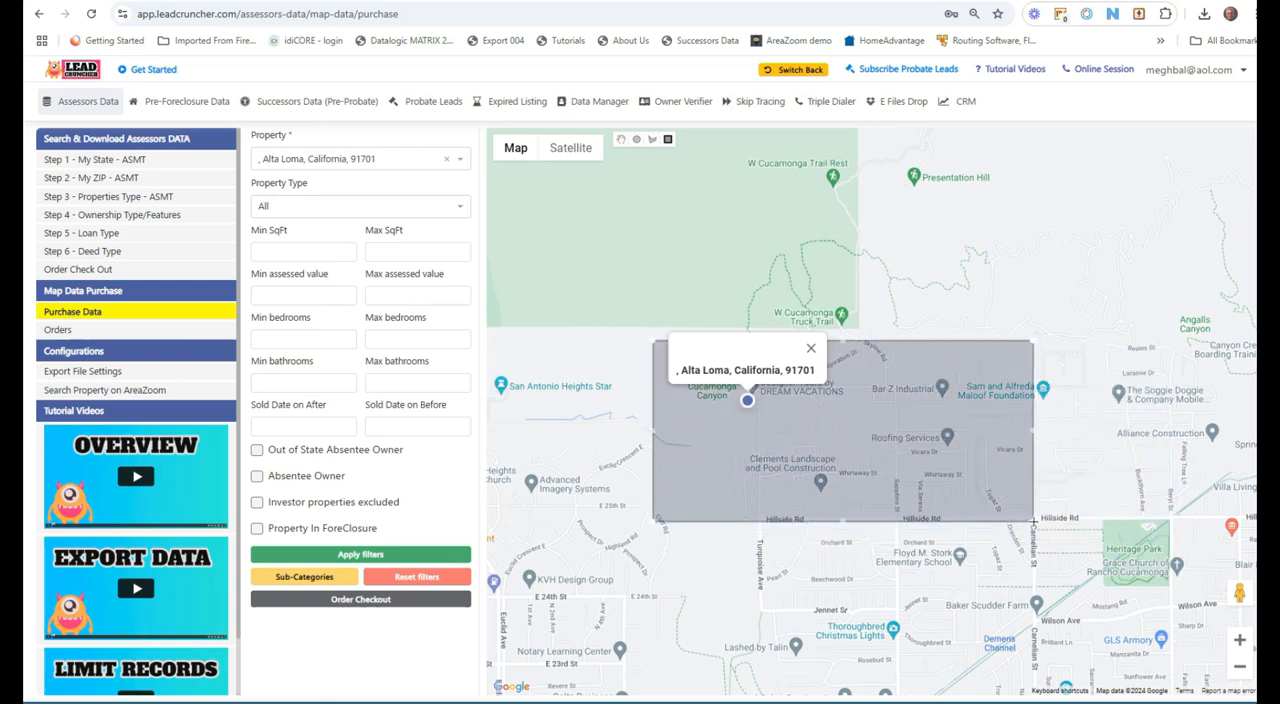
pyautogui.moveTo(804, 528)
pyautogui.mouseDown()
pyautogui.moveTo(812, 598)
pyautogui.moveTo(816, 540)
pyautogui.mouseUp()
pyautogui.click(635, 141)
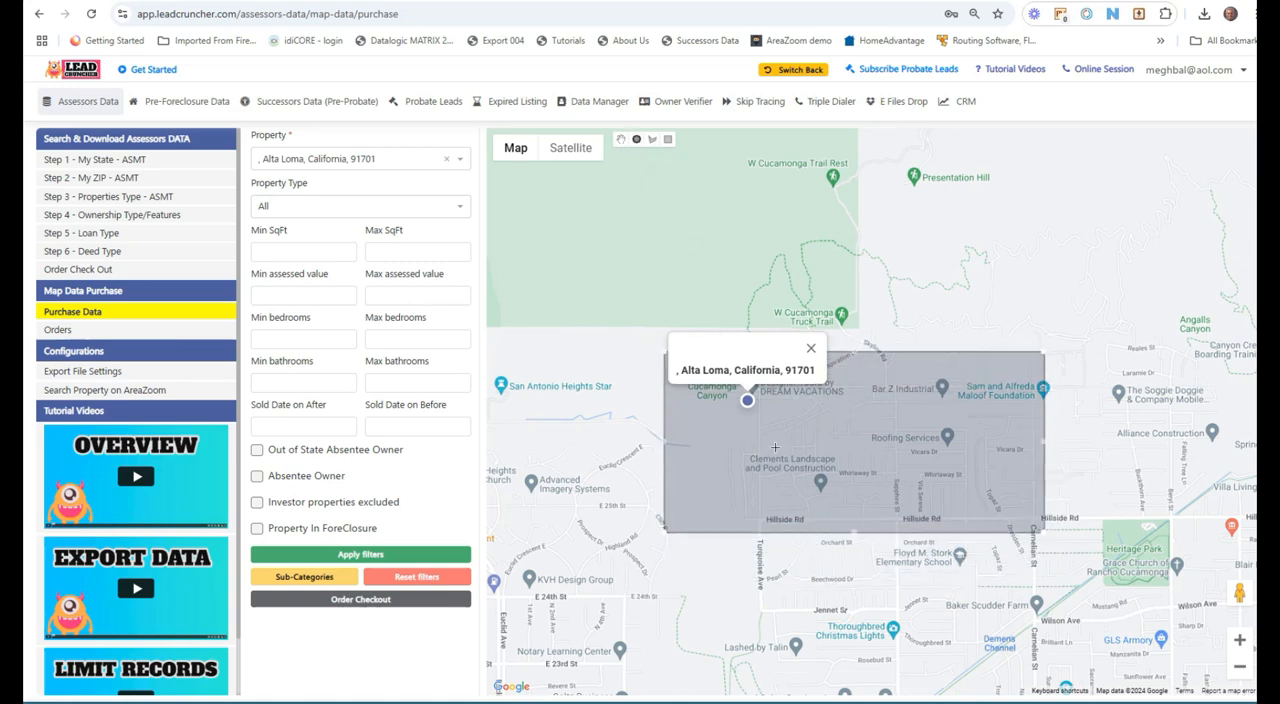
pyautogui.moveTo(816, 580); pyautogui.dragTo(835, 610)
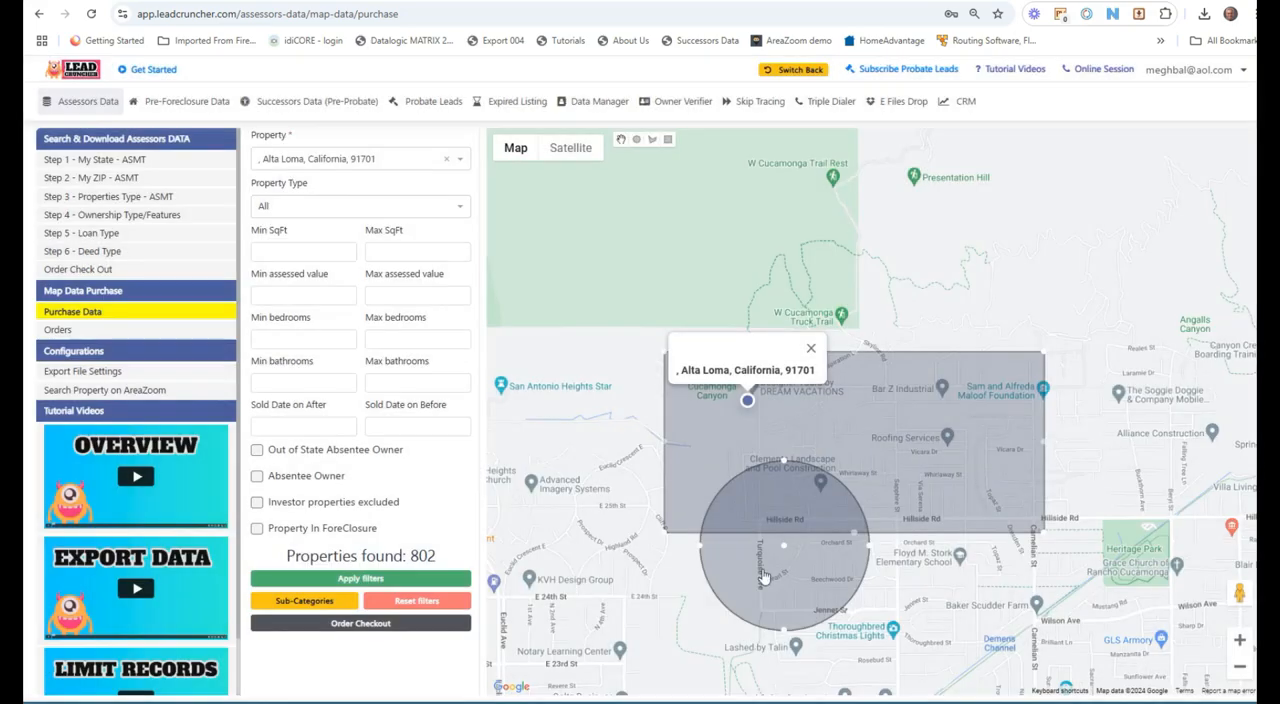
# Step: Open the sub-categories list to review the property subcategories within the drawn area
pyautogui.moveTo(408, 557); pyautogui.dragTo(435, 565)
pyautogui.click(305, 600)
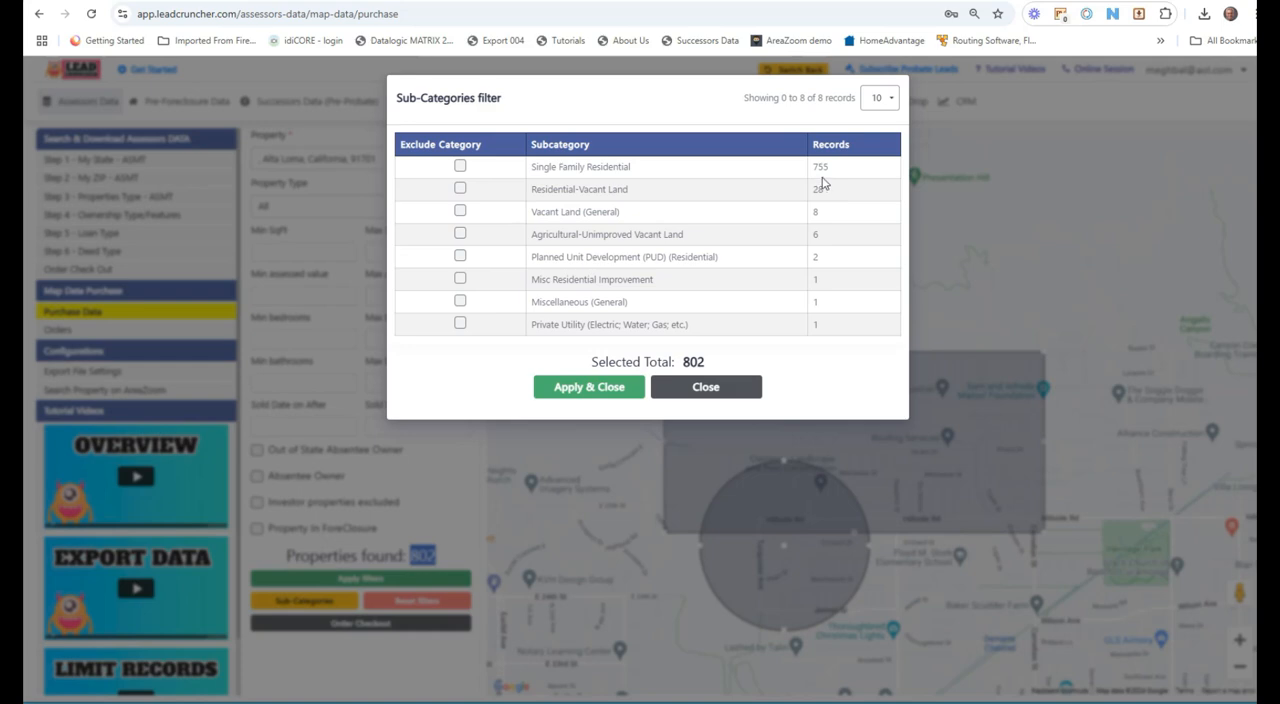
pyautogui.moveTo(565, 168); pyautogui.dragTo(608, 189)
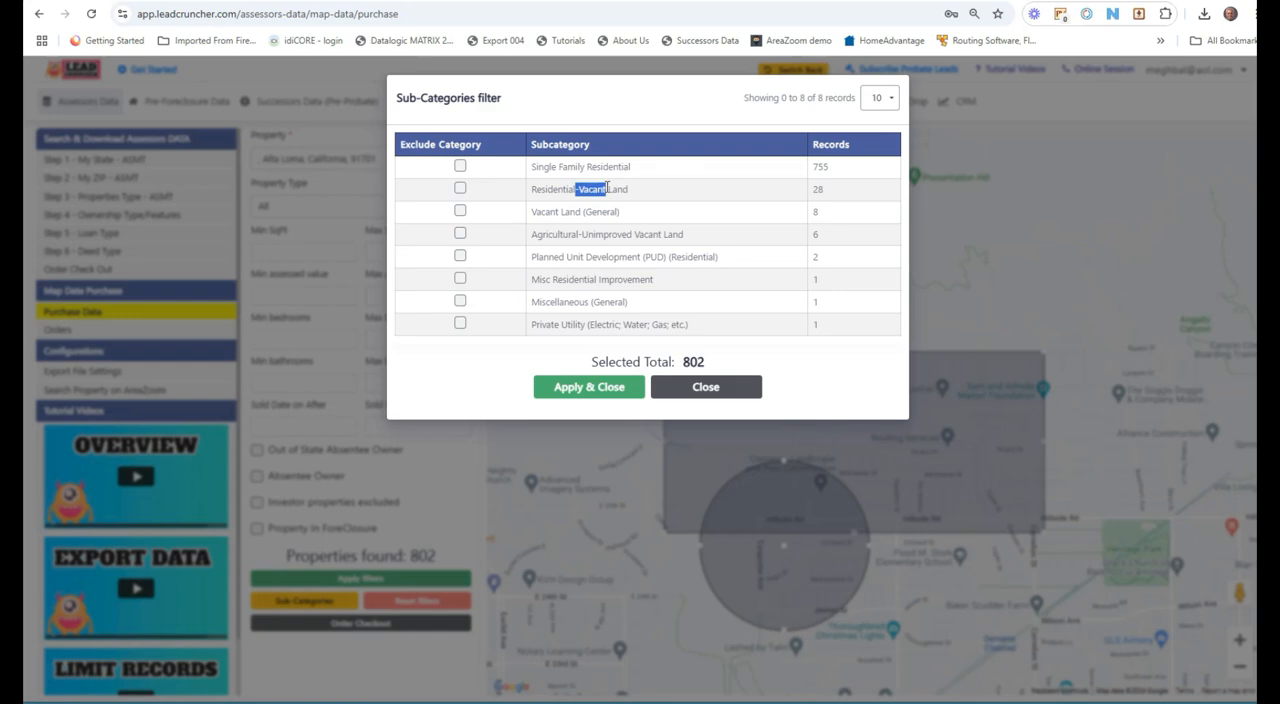
pyautogui.moveTo(845, 170); pyautogui.dragTo(522, 170)
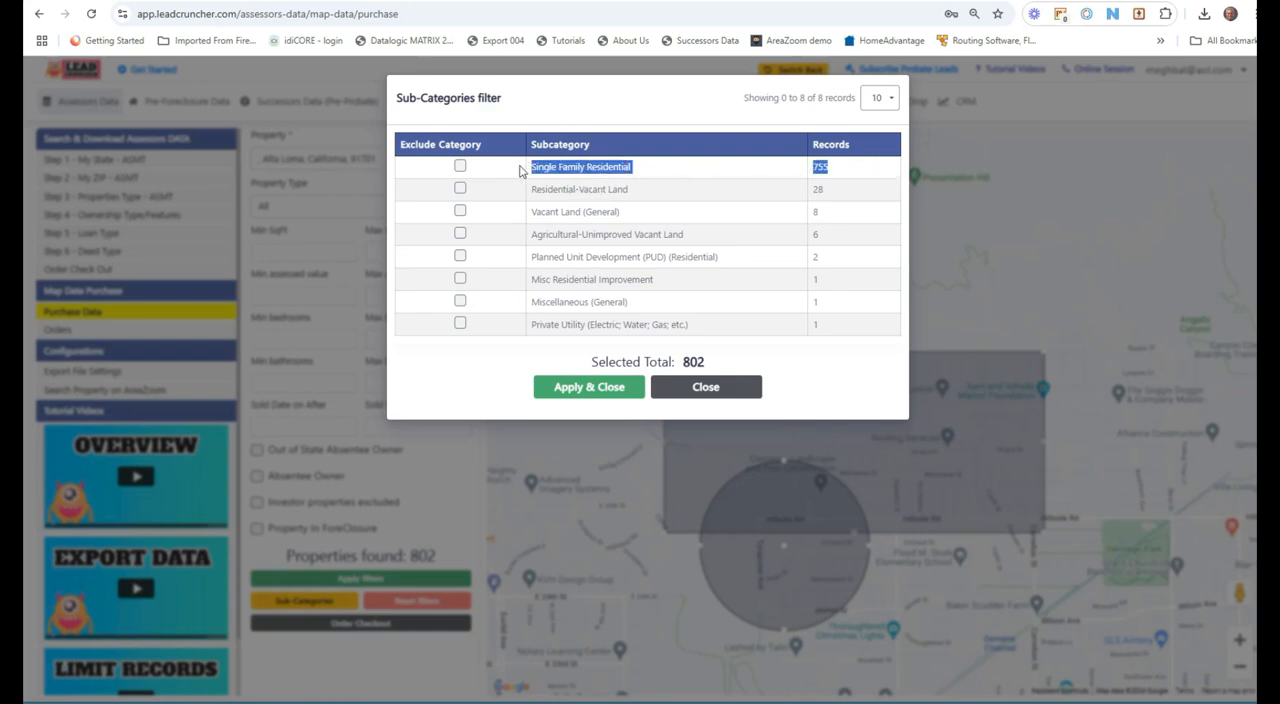
pyautogui.click(703, 390)
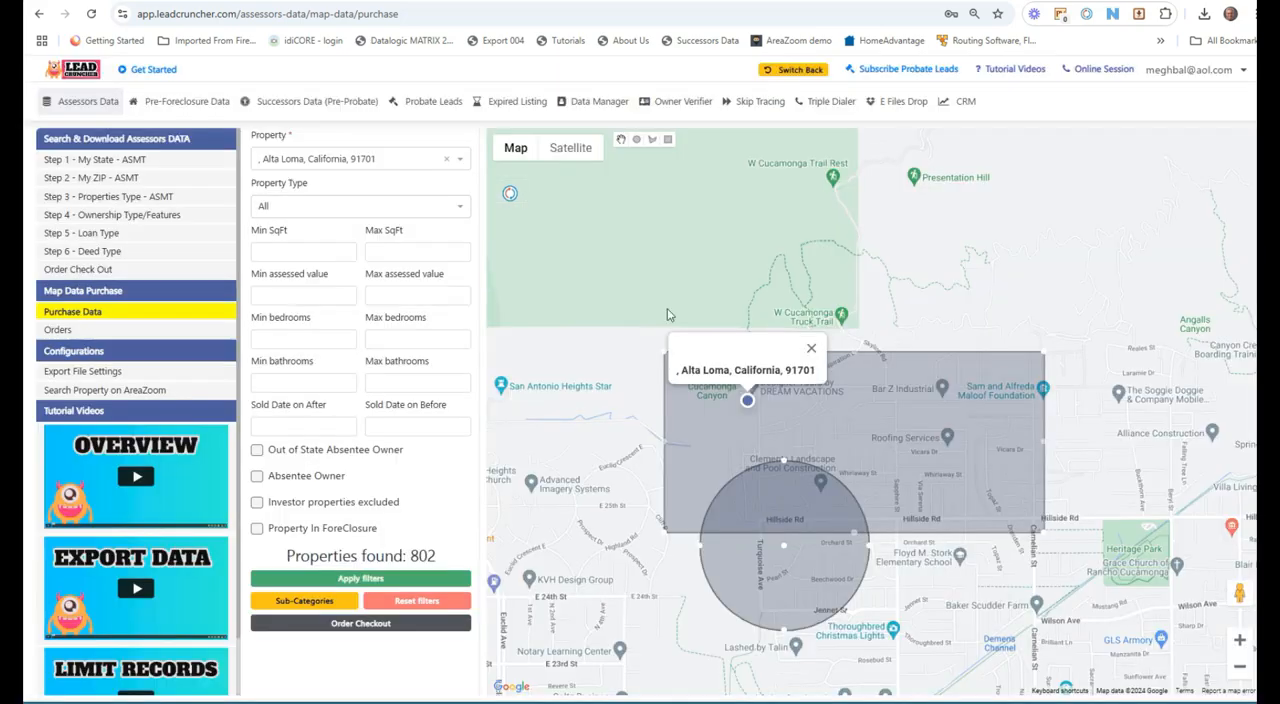
# Step: Switch to satellite view and try applying the Property In ForeClosure filter, then uncheck it
pyautogui.click(570, 148)
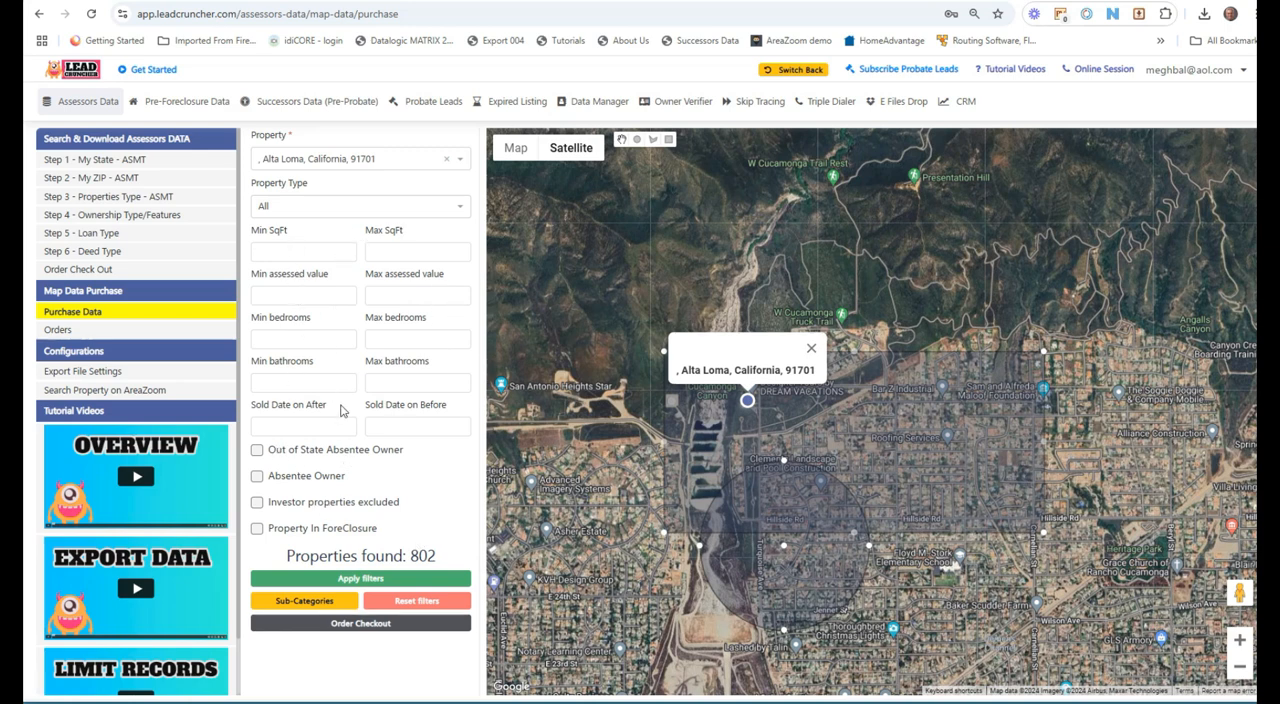
pyautogui.click(257, 530)
pyautogui.click(344, 580)
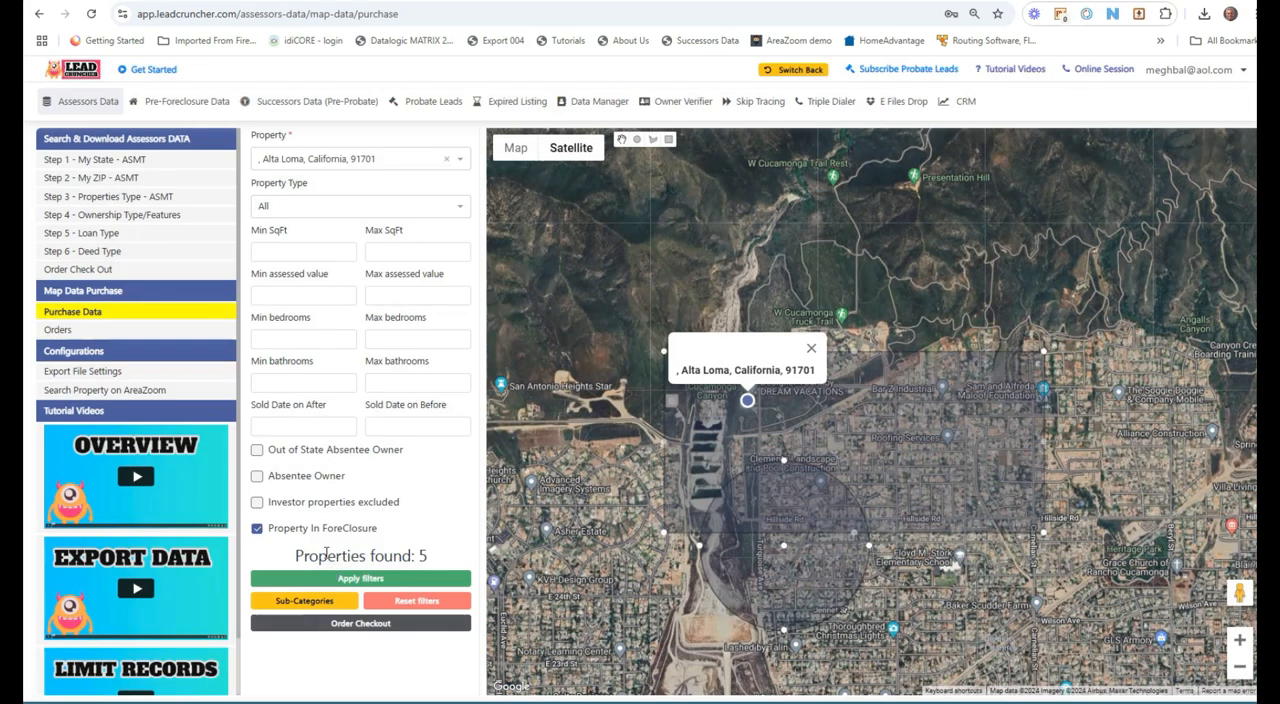
pyautogui.moveTo(416, 556); pyautogui.dragTo(435, 560)
pyautogui.click(256, 525)
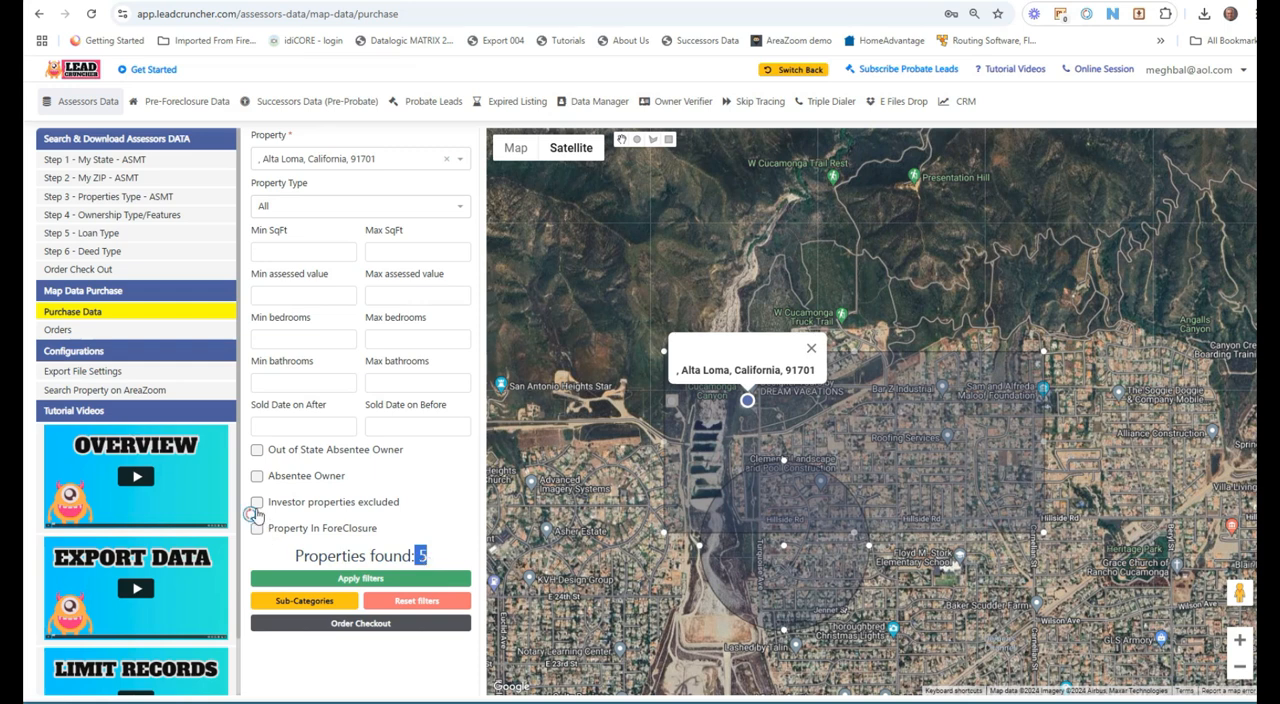
# Step: Enable Investor properties excluded and apply the filters
pyautogui.click(255, 505)
pyautogui.click(256, 502)
pyautogui.click(365, 582)
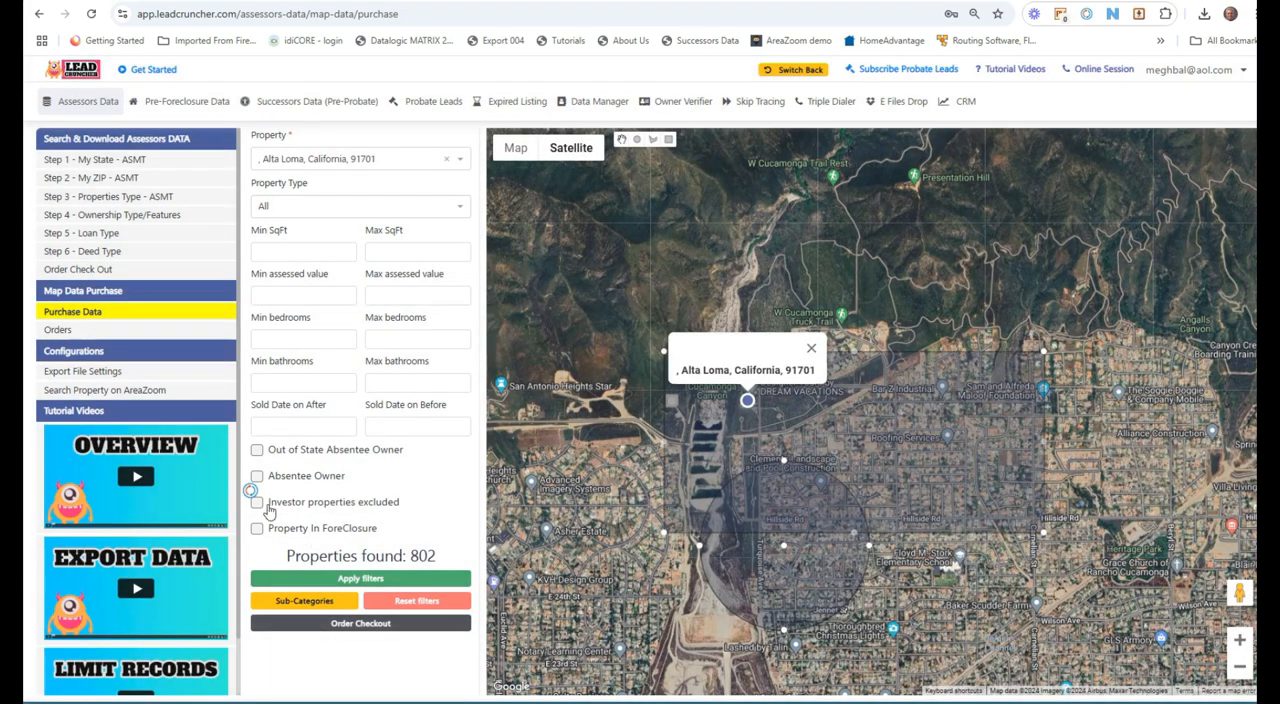
pyautogui.click(262, 504)
pyautogui.click(346, 580)
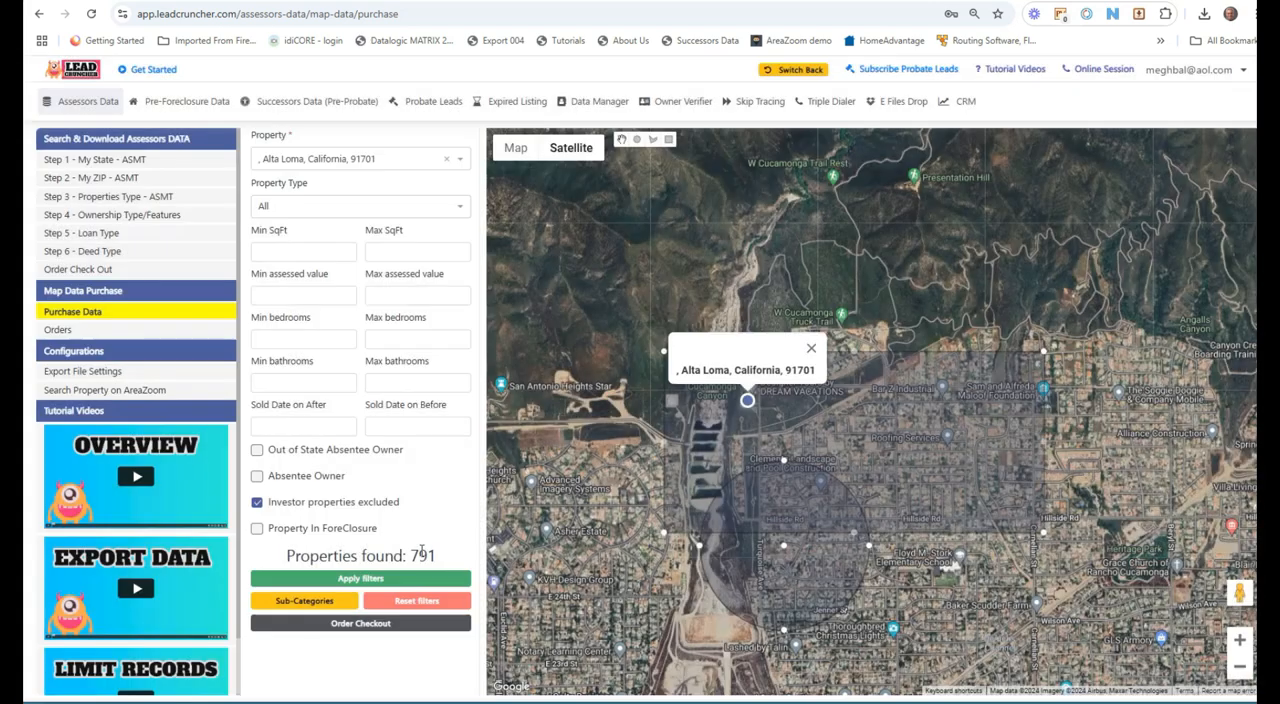
pyautogui.moveTo(409, 555); pyautogui.dragTo(441, 558)
# Step: Exclude every sub-category except Single Family Residential and apply the selection
pyautogui.click(305, 601)
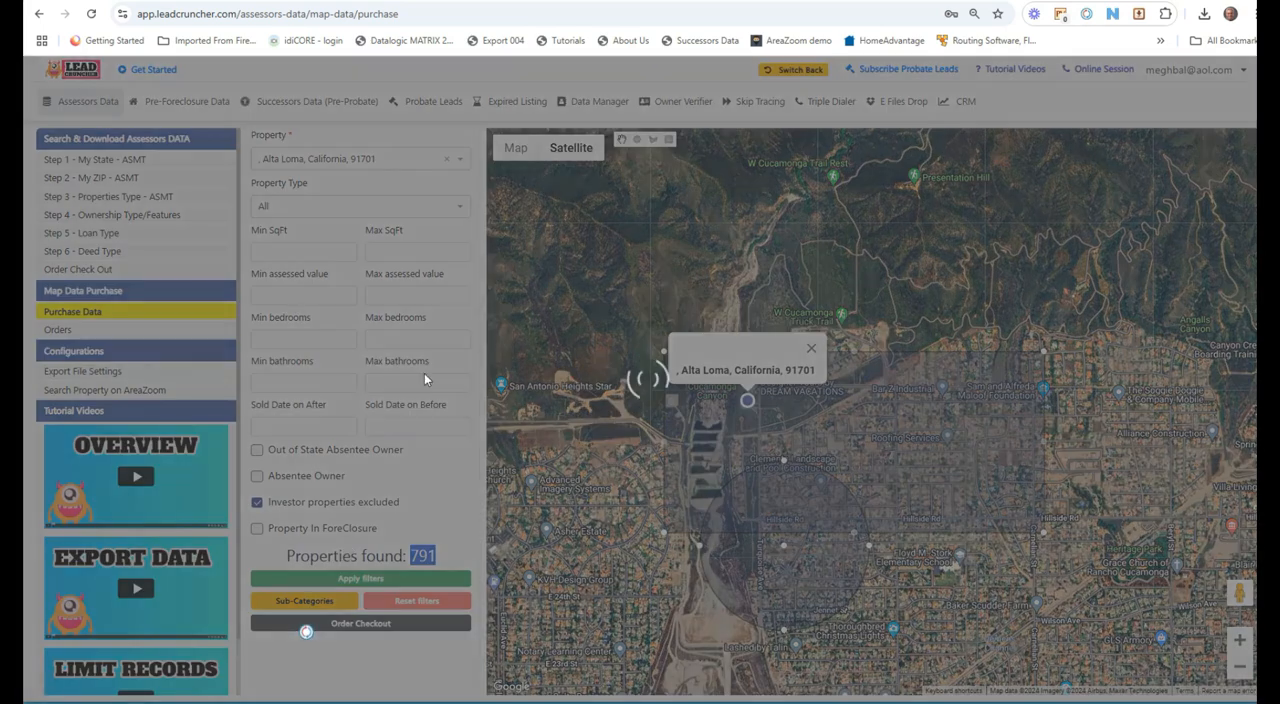
pyautogui.click(460, 323)
pyautogui.click(460, 302)
pyautogui.click(460, 279)
pyautogui.click(460, 256)
pyautogui.click(460, 234)
pyautogui.click(460, 211)
pyautogui.click(460, 188)
pyautogui.click(589, 387)
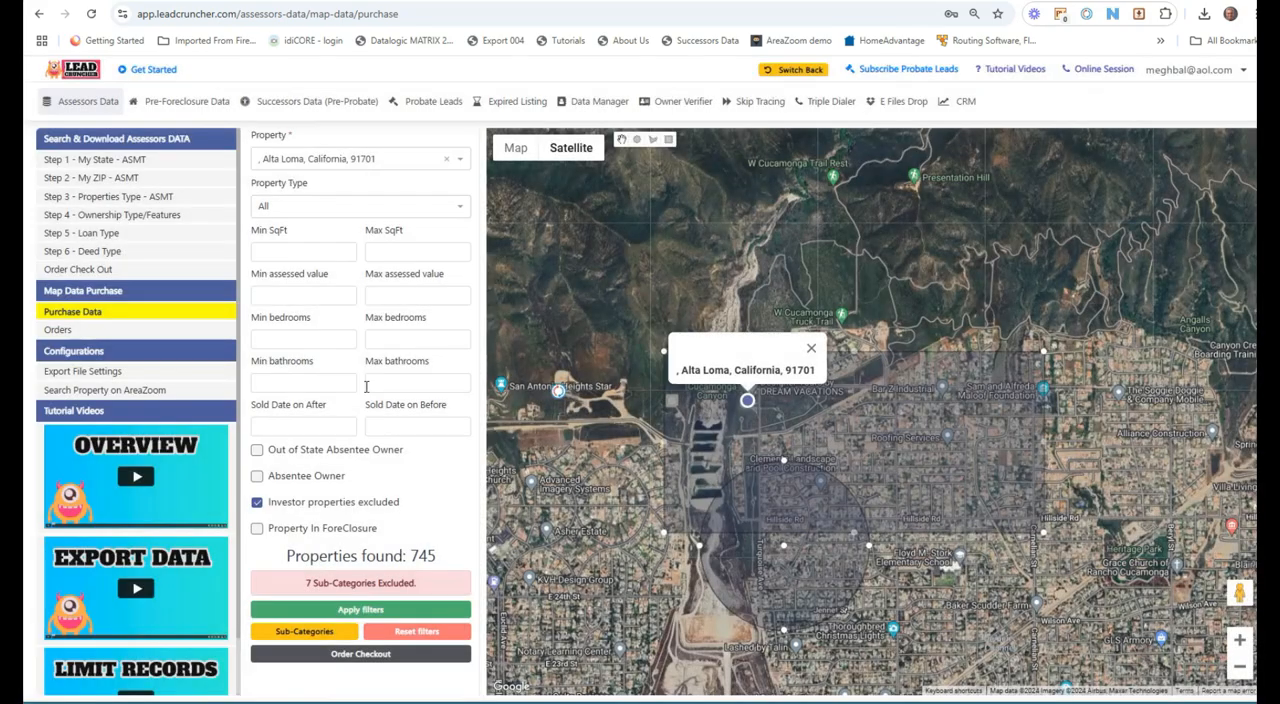
# Step: Check out the map data order with the title Map Data - 91701
pyautogui.click(352, 655)
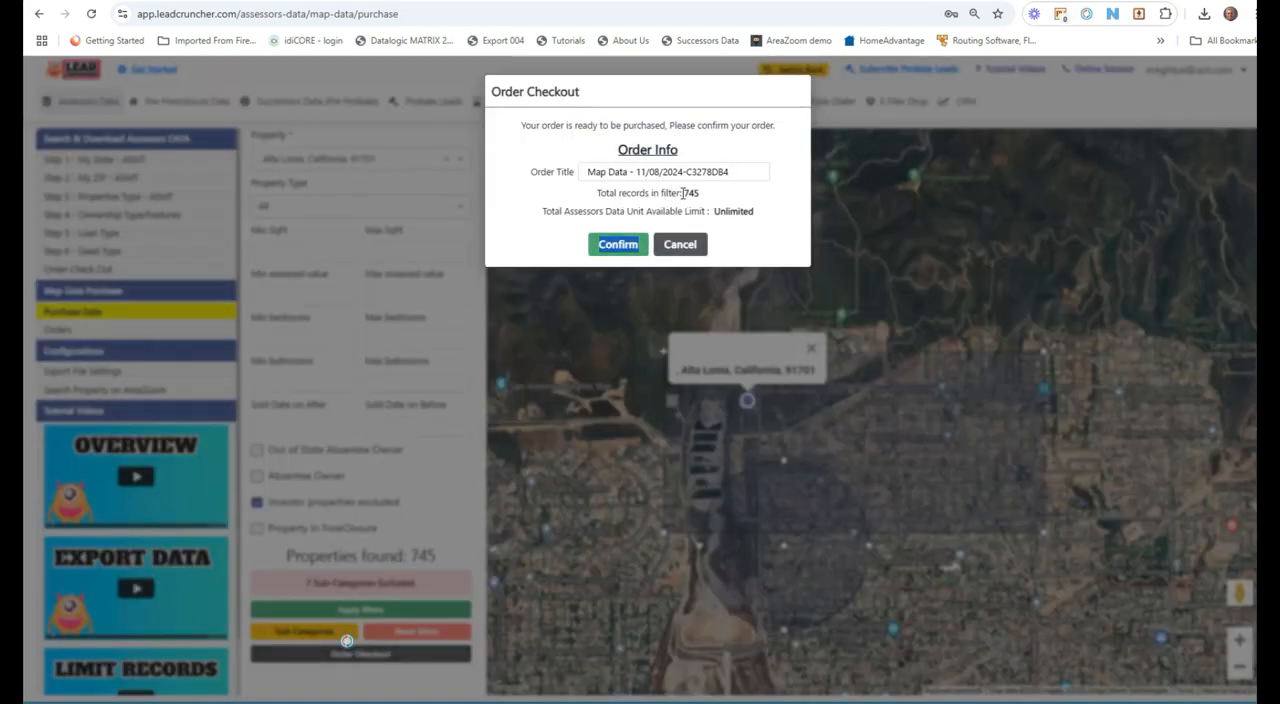
pyautogui.click(636, 171)
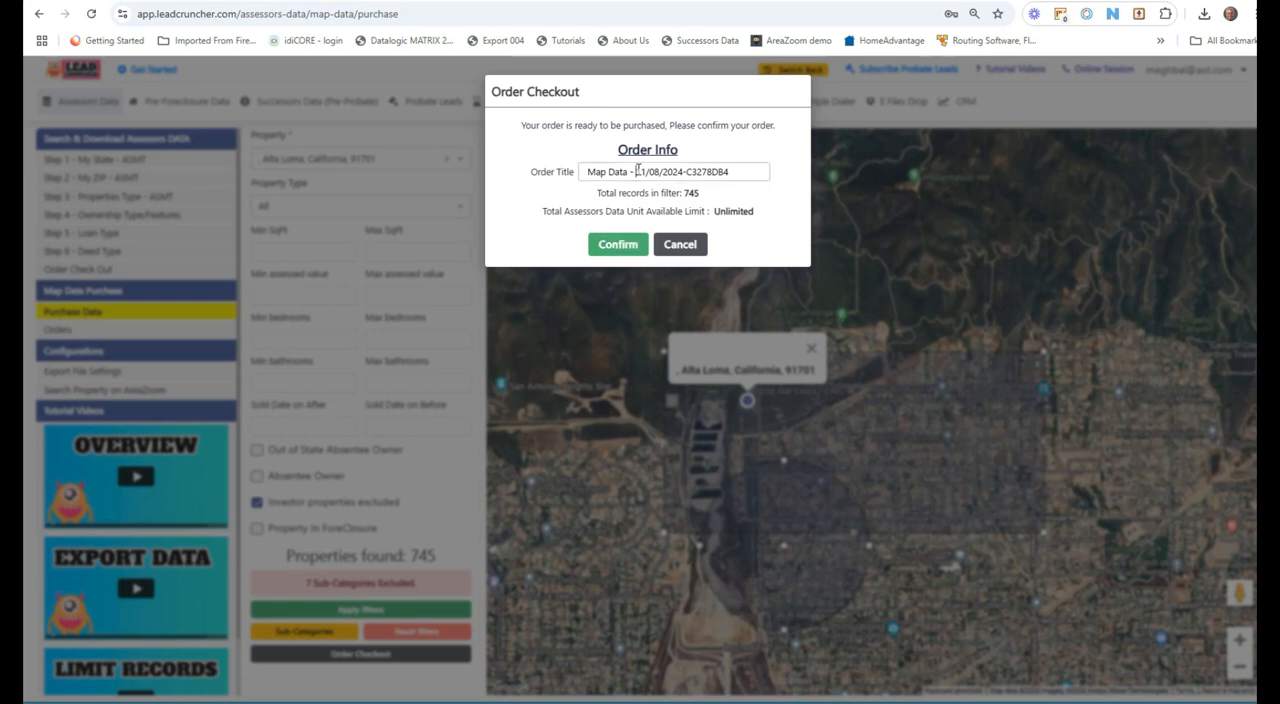
pyautogui.moveTo(636, 171); pyautogui.dragTo(742, 168)
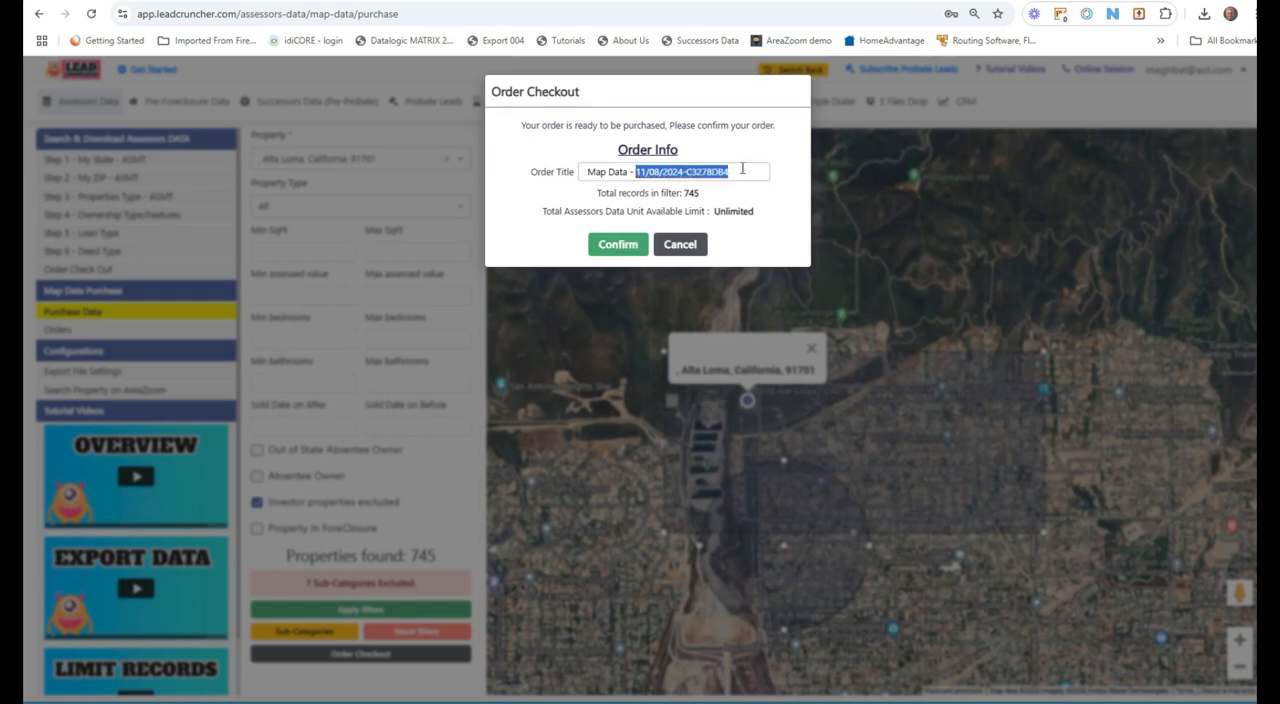
pyautogui.write('91701')
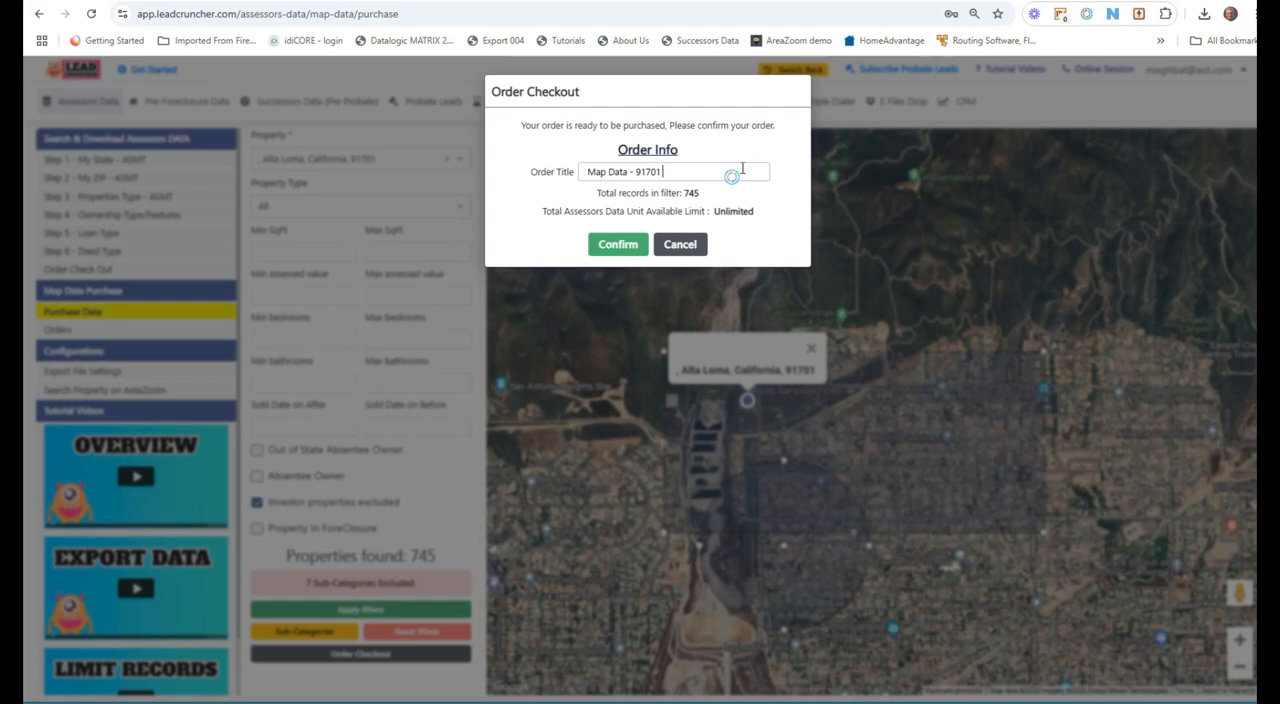
pyautogui.click(626, 244)
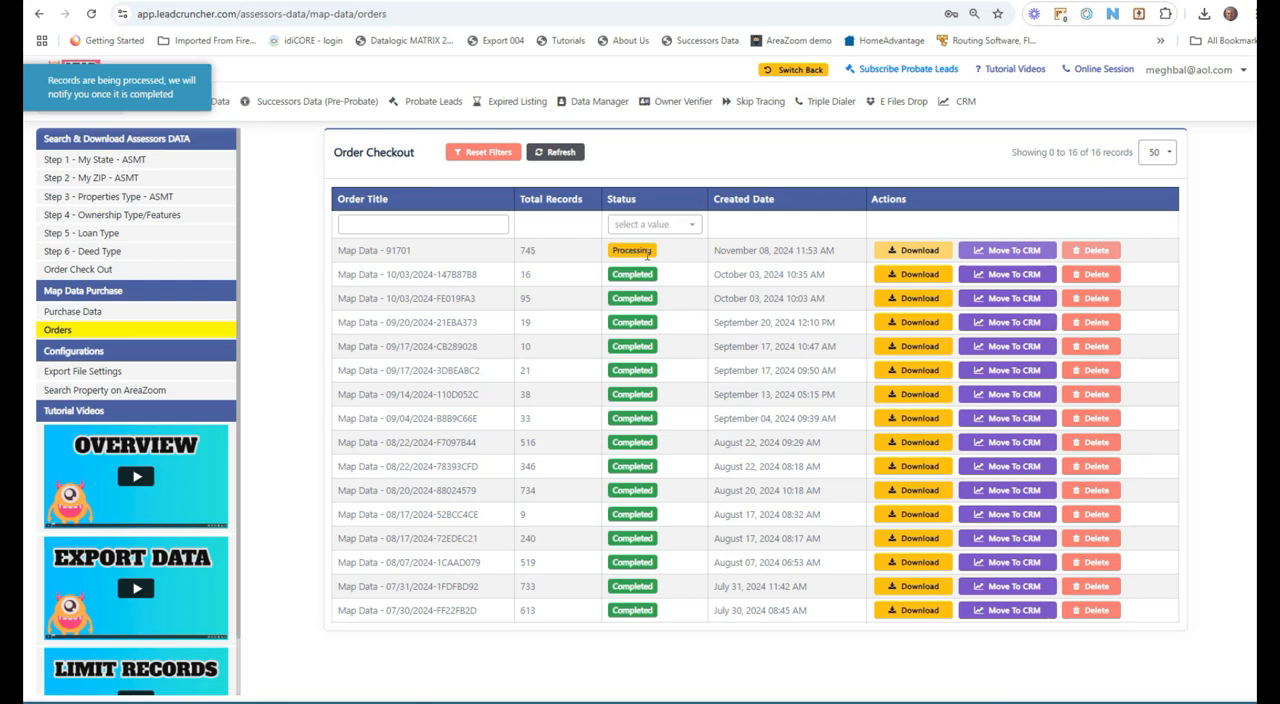